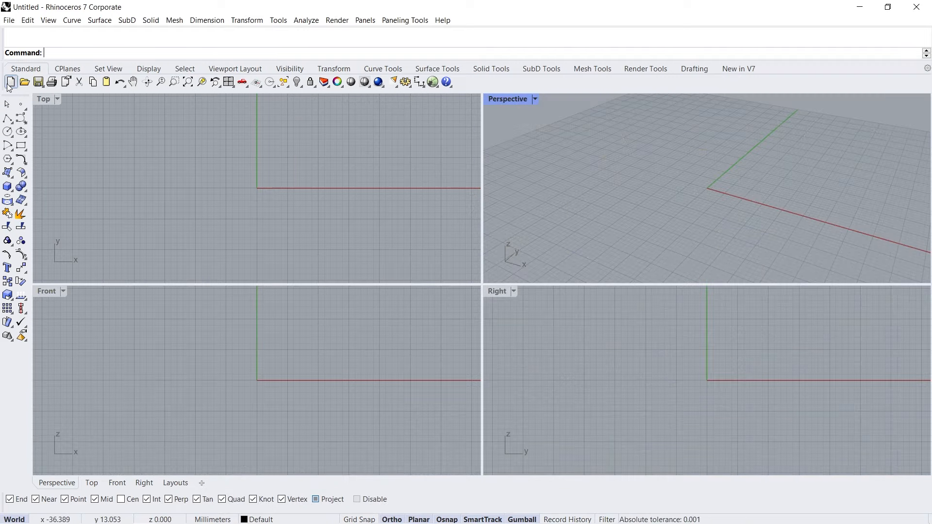
- Create a new file from the Large Objects - Meters template and maximize the Perspective viewport
click(9, 83)
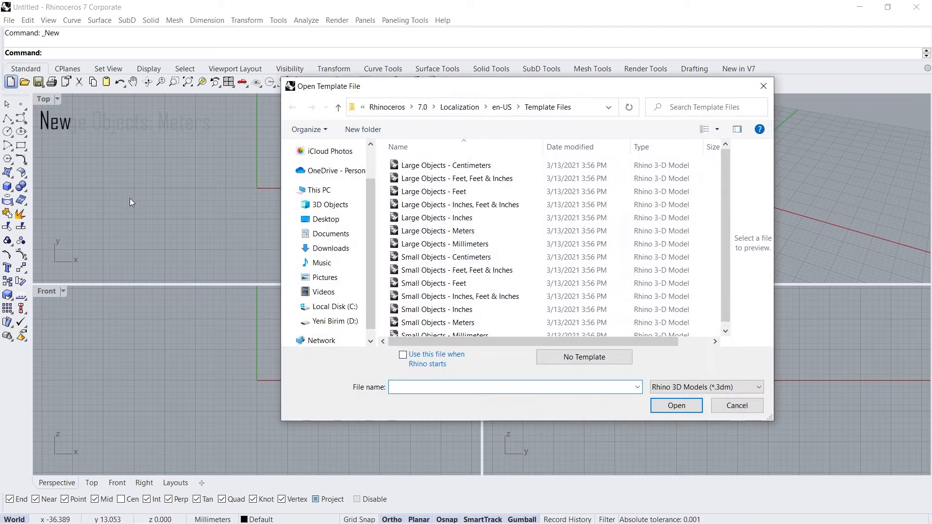
click(491, 230)
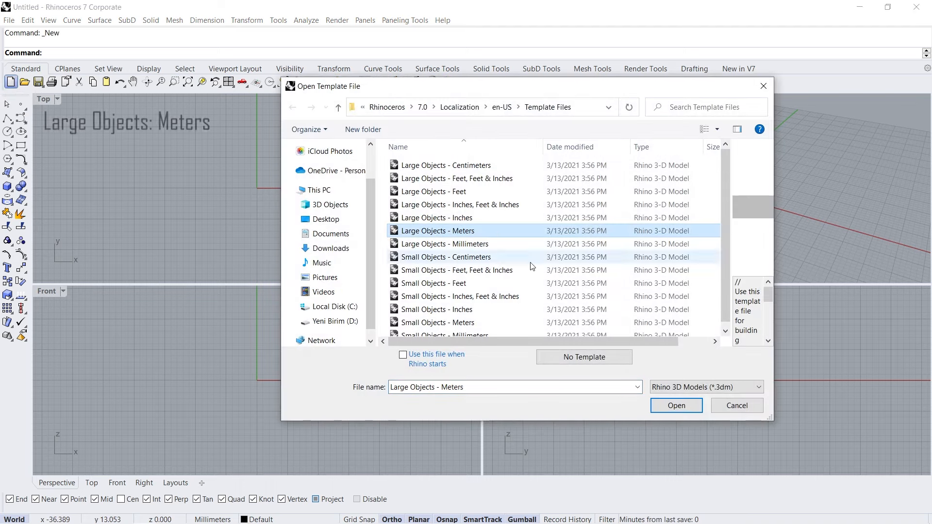
click(660, 404)
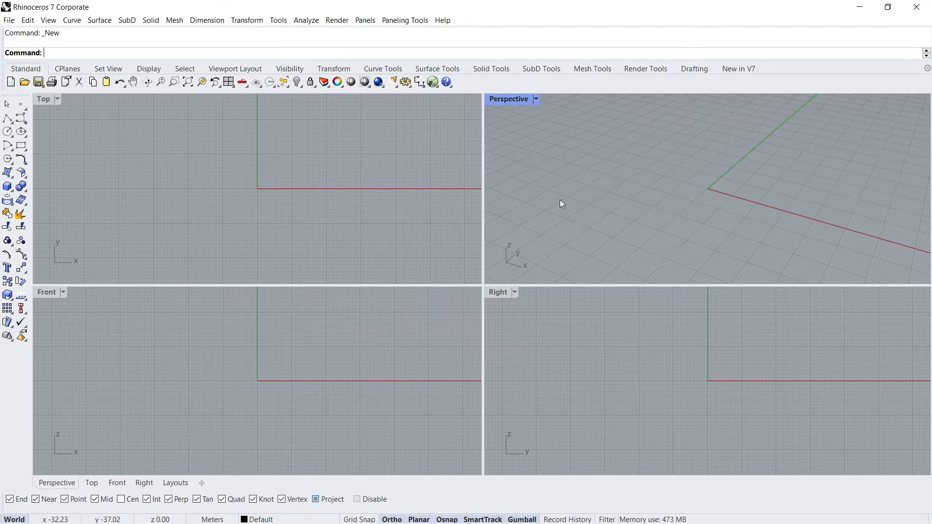
double_click(509, 99)
scroll(499, 208, down, 3)
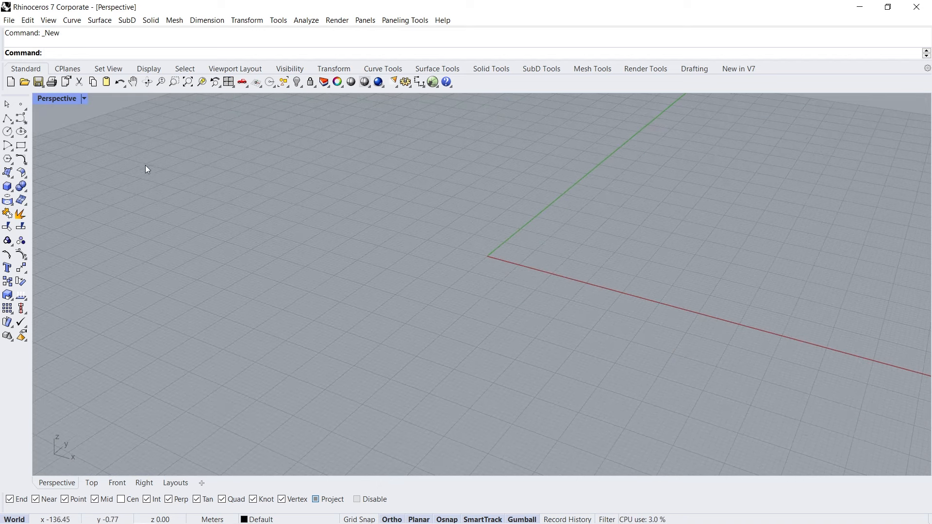
- Draw an ellipse centred on the origin with a first semi-axis of 85 m along X and a second of 70 m
click(19, 132)
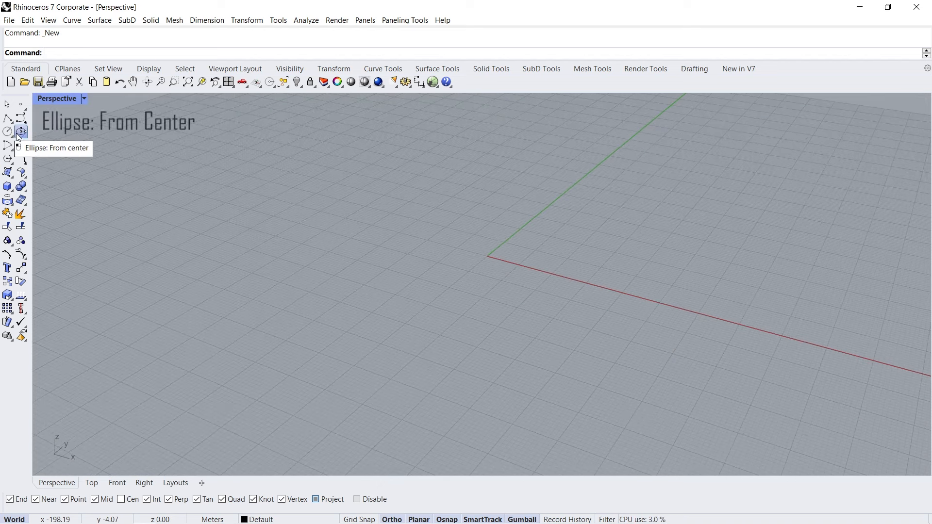
text(0)
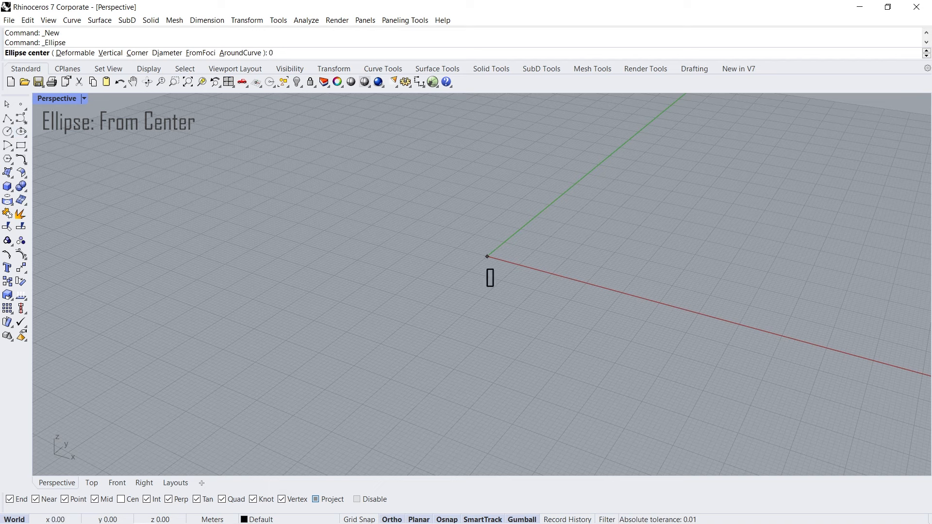
key(Return)
text(85)
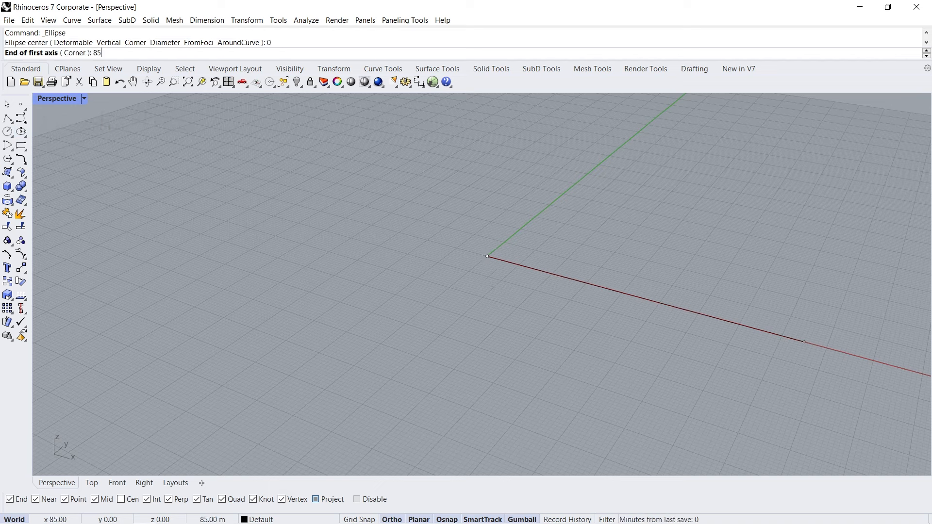
key(Return)
click(579, 311)
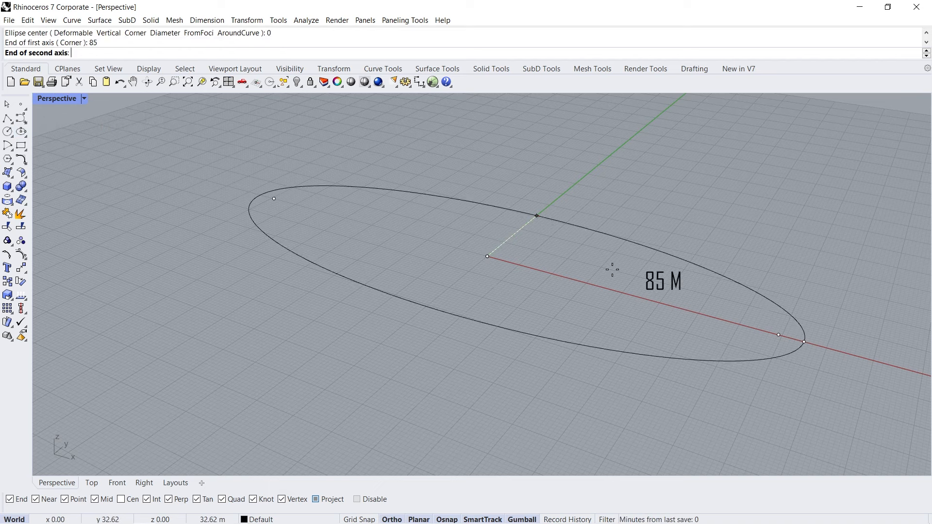
text(70)
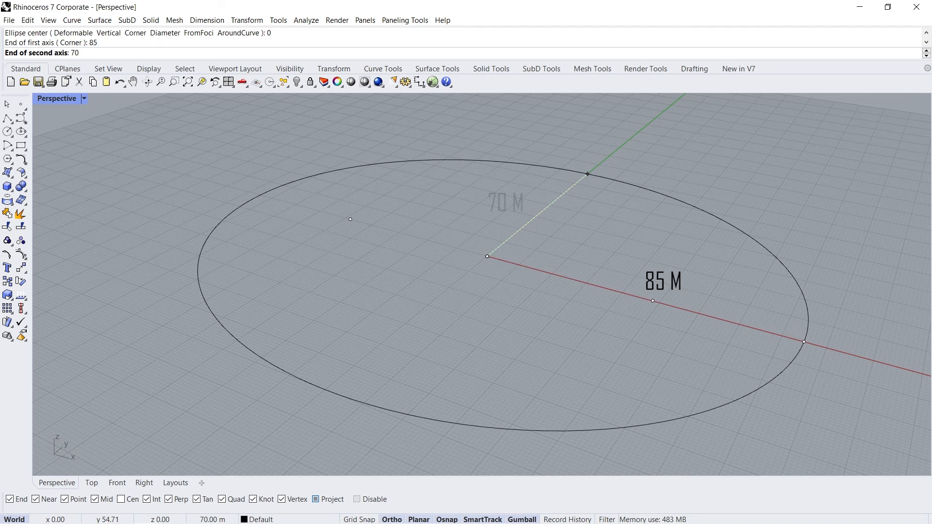
key(Return)
- Select the ellipse and convert it to a SubD-friendly curve with MakeSubDFriendly
click(628, 242)
drag(688, 156, 619, 216)
text(MakeS)
key(Return)
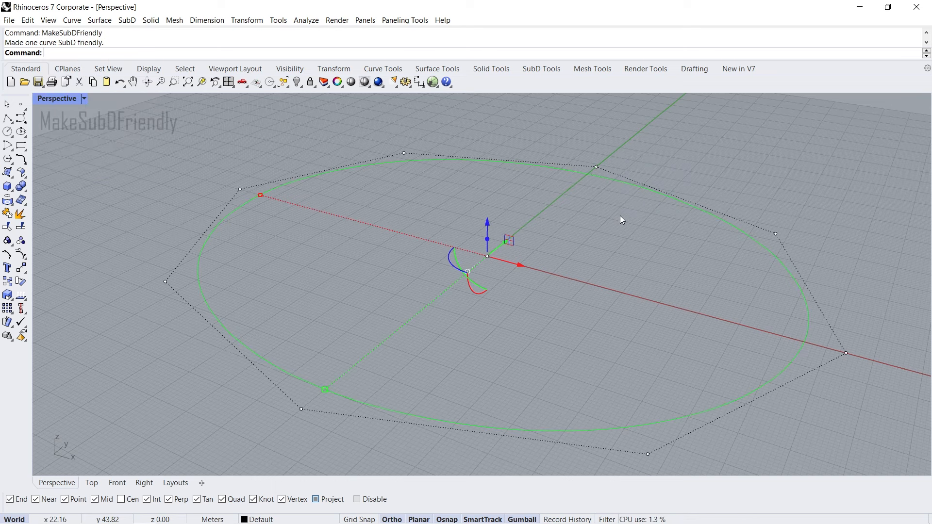
- Extrude the ellipse upward into a SubD band in two successive segments of 8 m each
click(488, 239)
text(8)
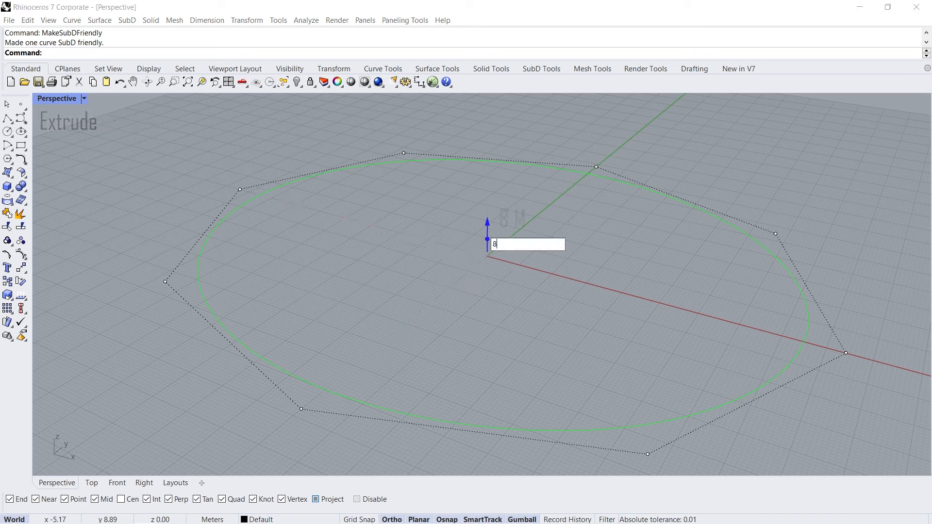
key(Return)
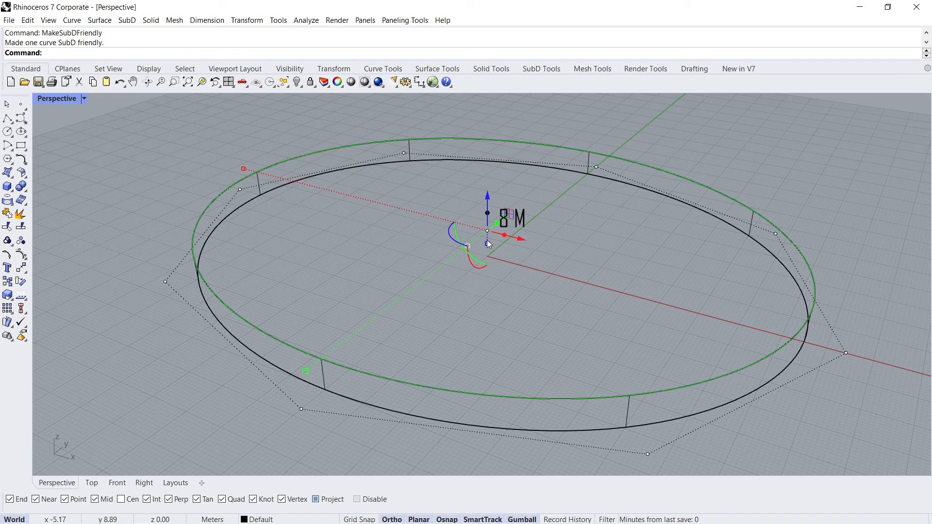
click(488, 213)
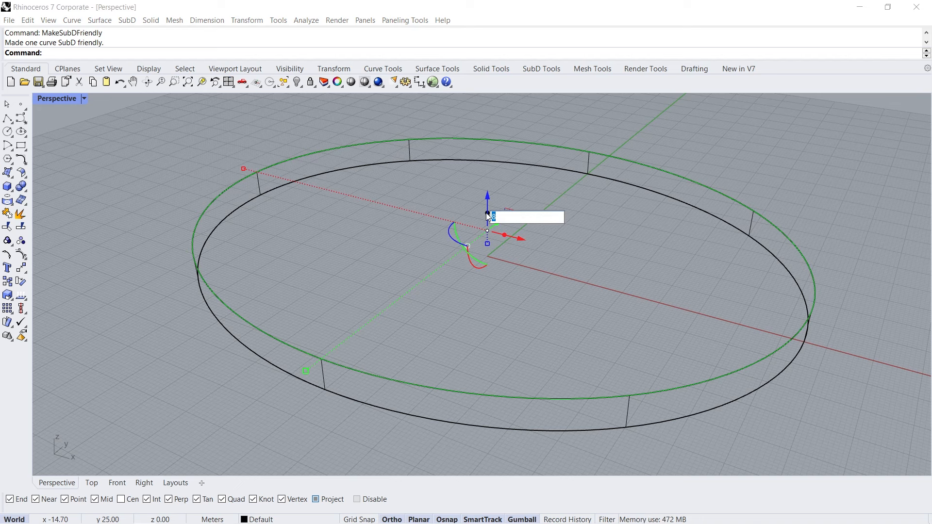
text(8)
key(Return)
click(362, 245)
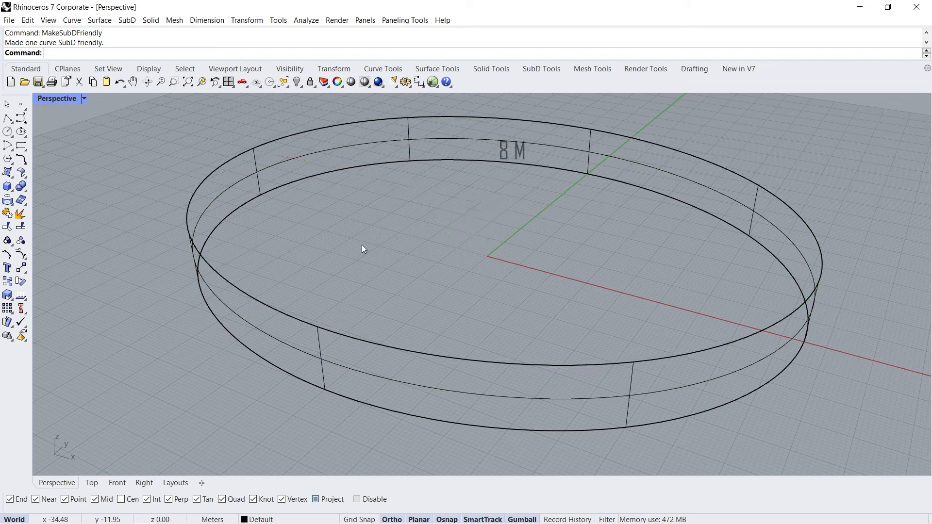
- Set the Perspective viewport to Shaded display and scale the band's middle edge loop slightly outward
click(83, 99)
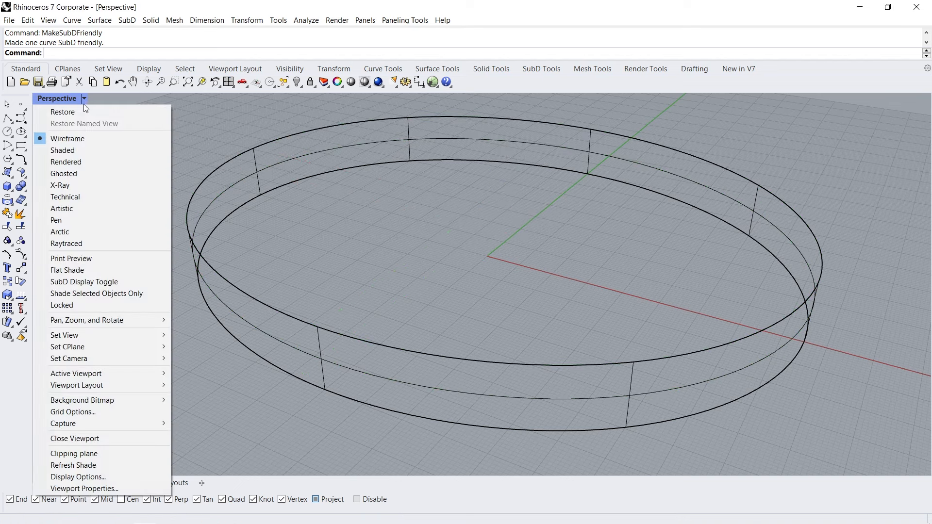
click(89, 151)
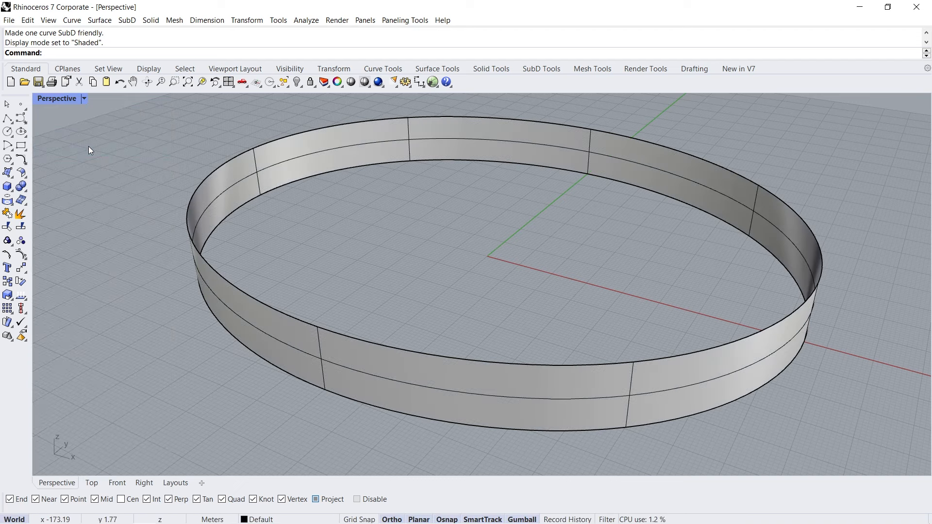
ctrl+shift+double_click(235, 318)
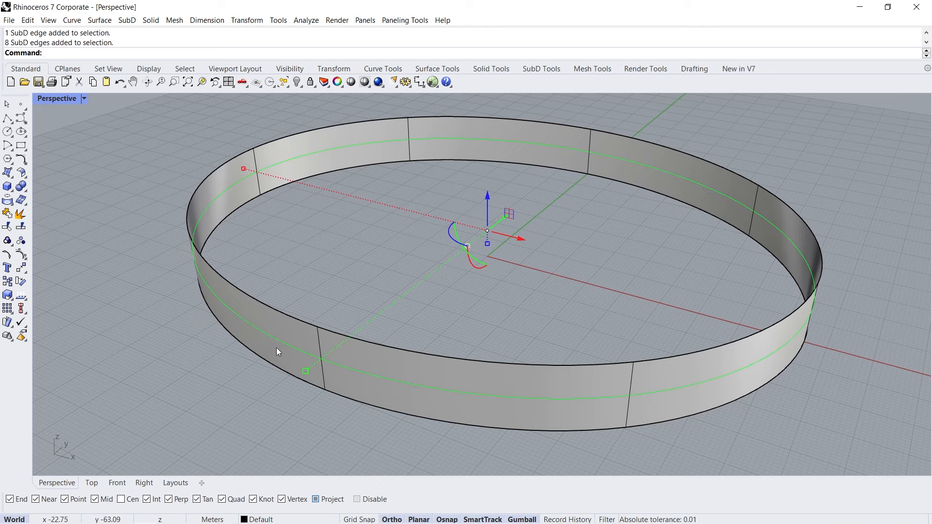
drag(303, 371, 279, 387)
click(231, 374)
- Extrude the band's upper edge loop inward by scaling it to about half its size, forming a roof with a central opening
double_click(287, 314)
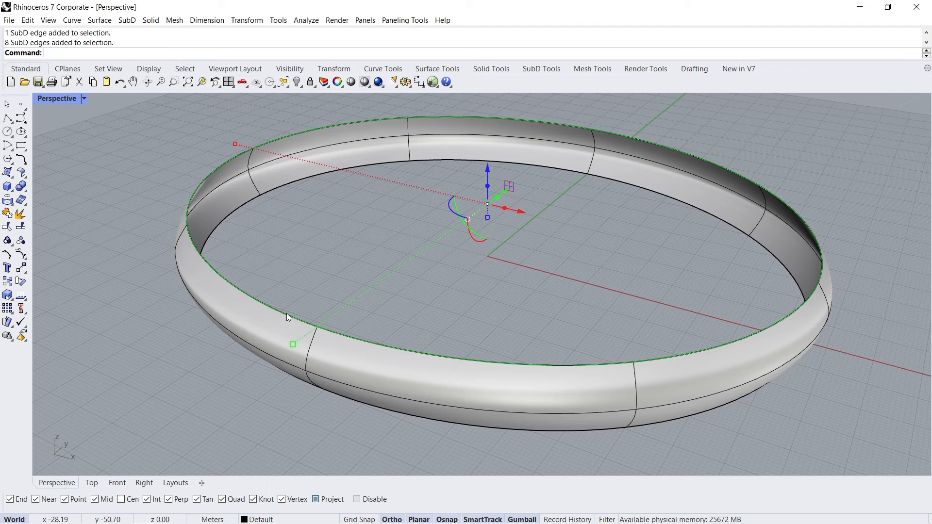
drag(294, 340, 405, 269)
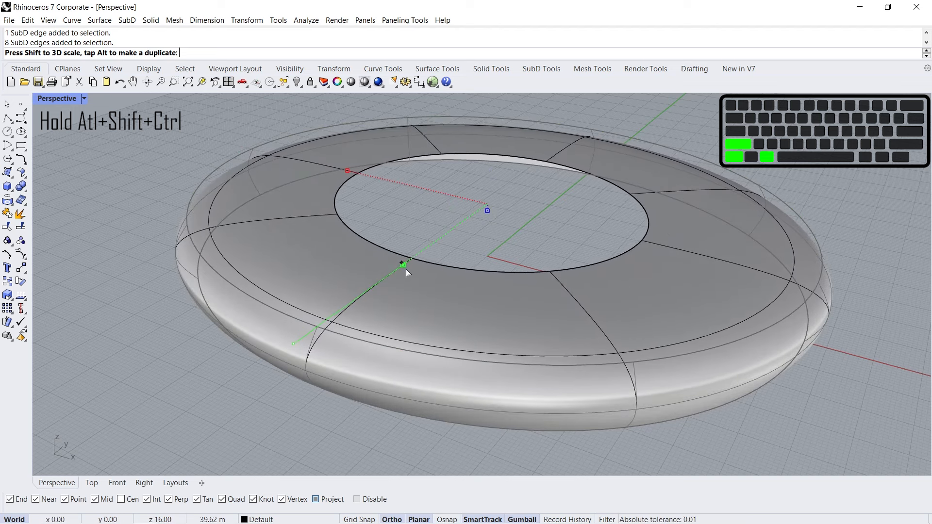
click(403, 242)
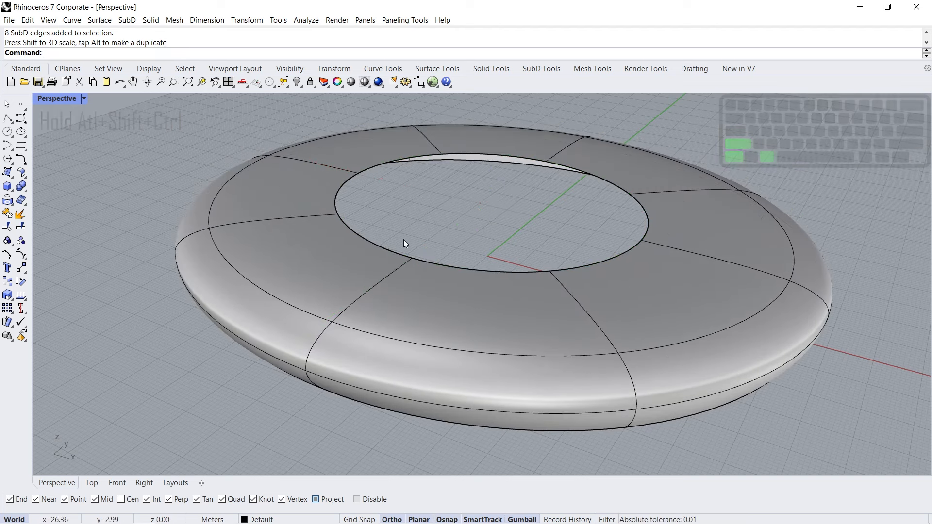
- Select the two cross-section edge chains on the Y axis and stretch them vertically with Scale1D from the base to a height of 28 m
ctrl+shift+double_click(401, 266)
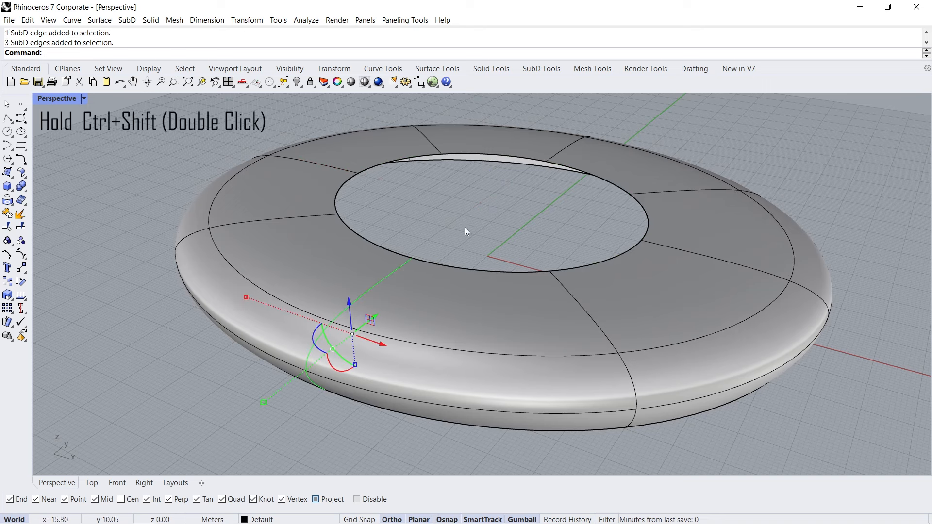
ctrl+shift+double_click(557, 151)
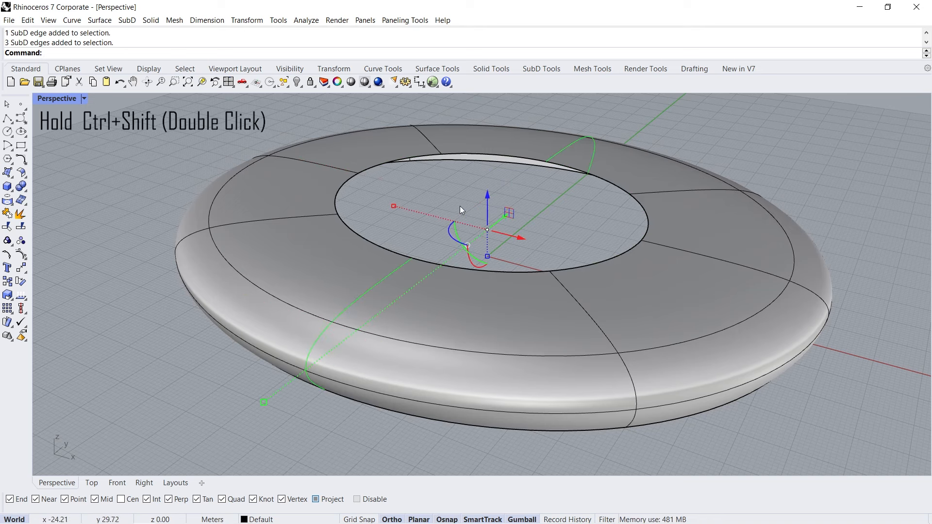
click(117, 483)
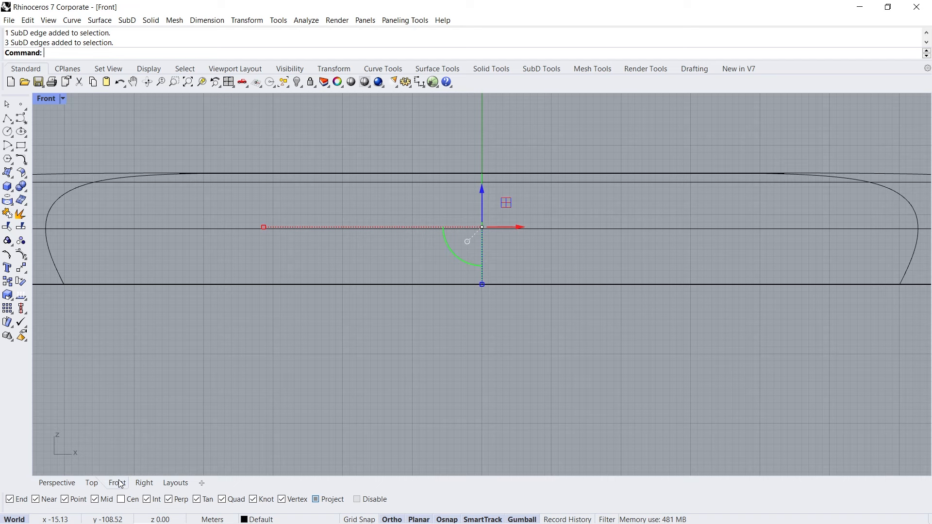
click(12, 299)
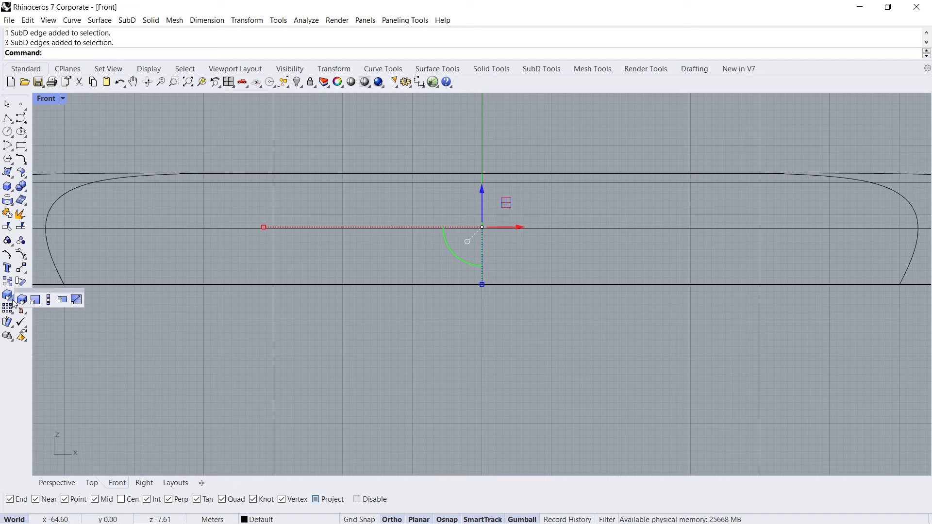
click(51, 299)
click(482, 284)
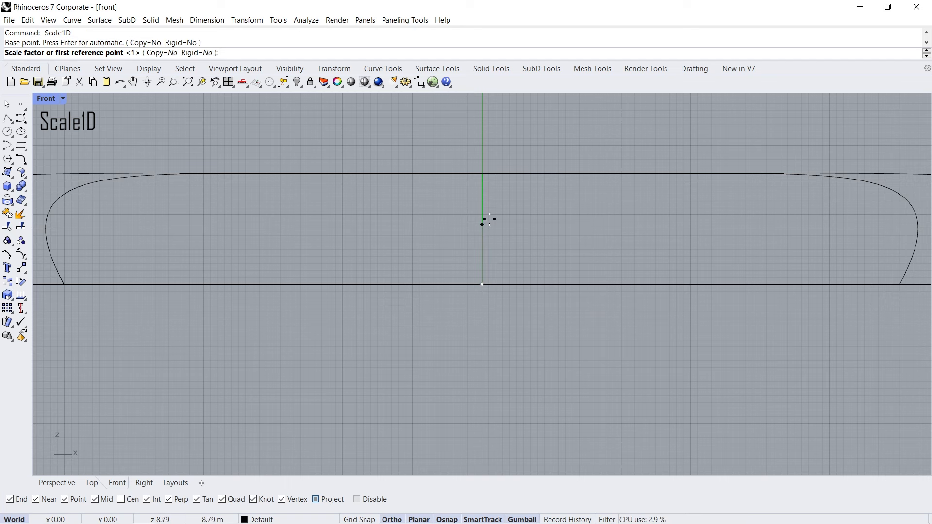
click(482, 174)
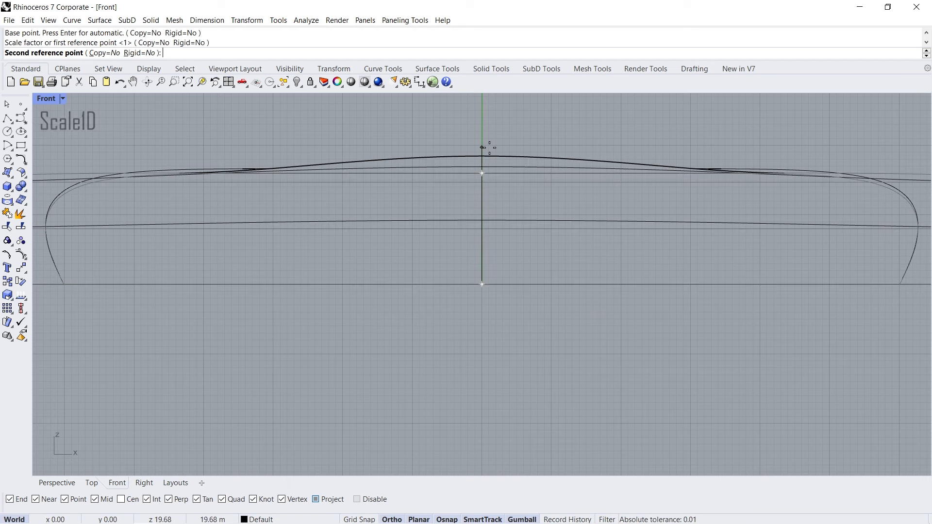
text(28)
key(Return)
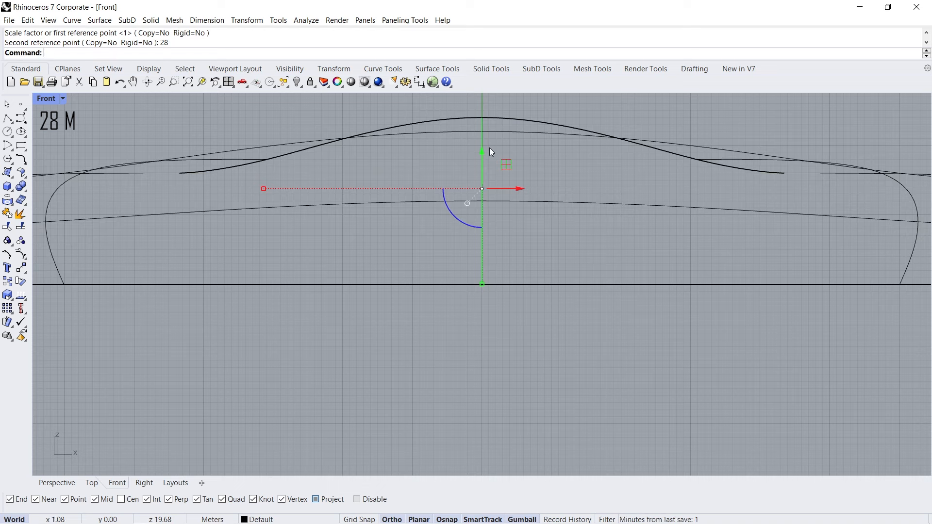
key(Escape)
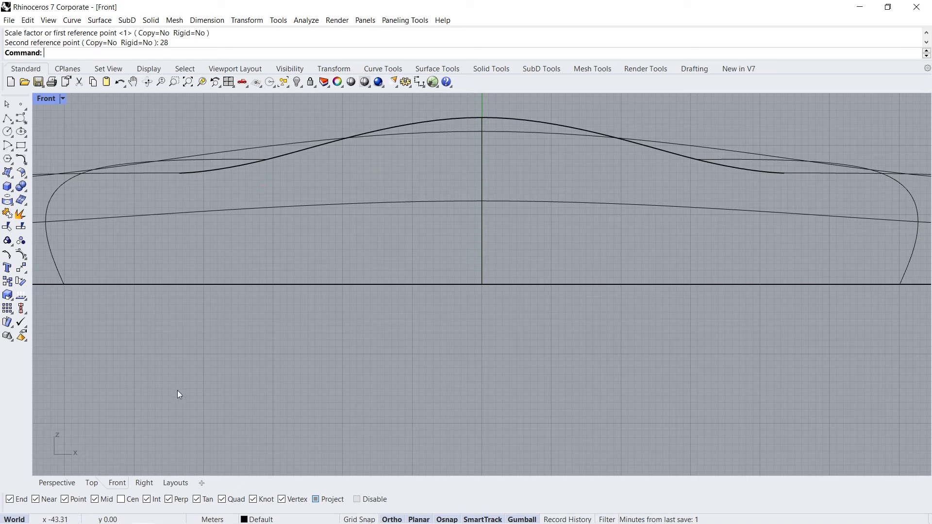
- Subdivide the whole SubD ring with SubDivide in the Perspective view
click(55, 482)
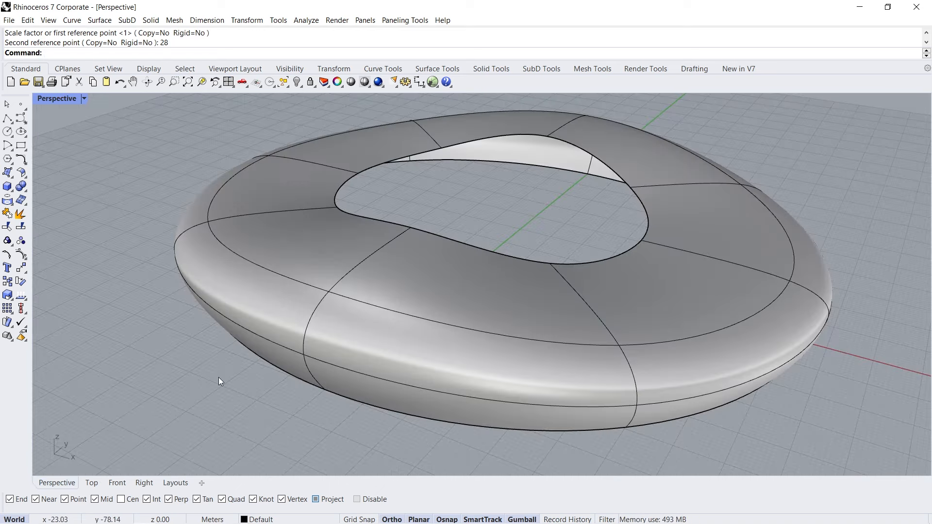
click(263, 313)
text(SubDivide)
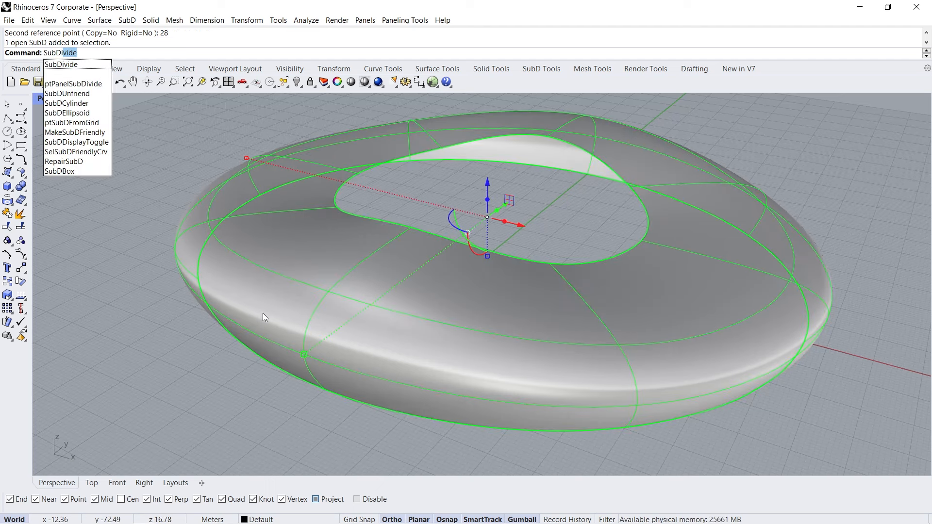
key(Return)
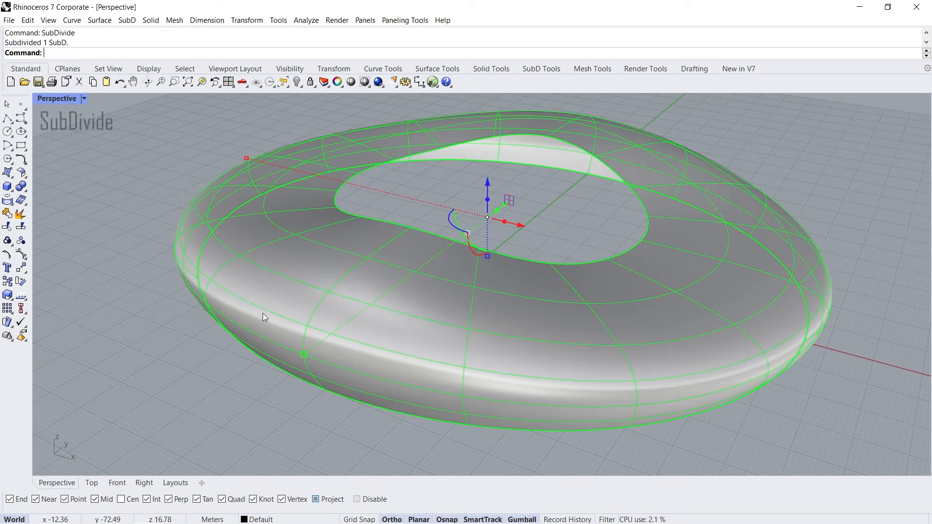
click(230, 366)
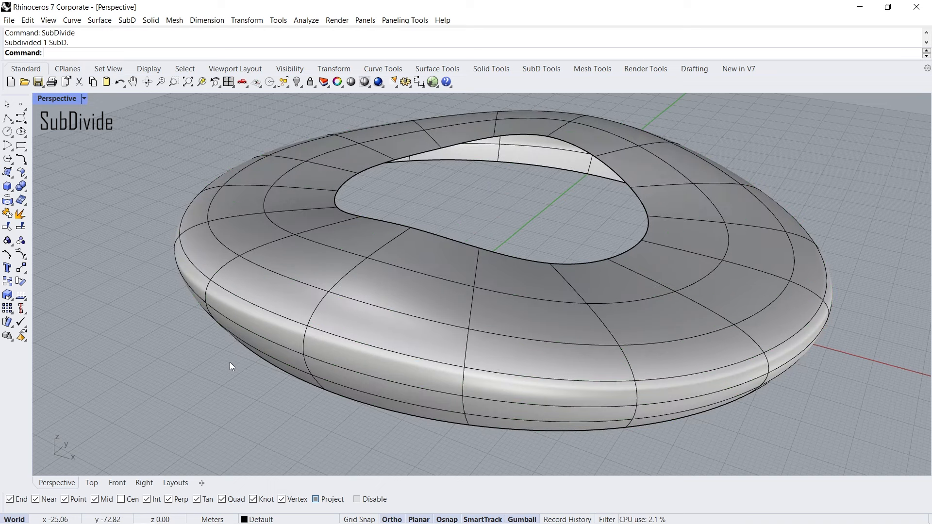
- Select four radial face strips between the axes and scale them vertically with Scale1D in the Right view, from the base to 12 m
ctrl+shift+click(596, 280)
ctrl+shift+double_click(637, 310)
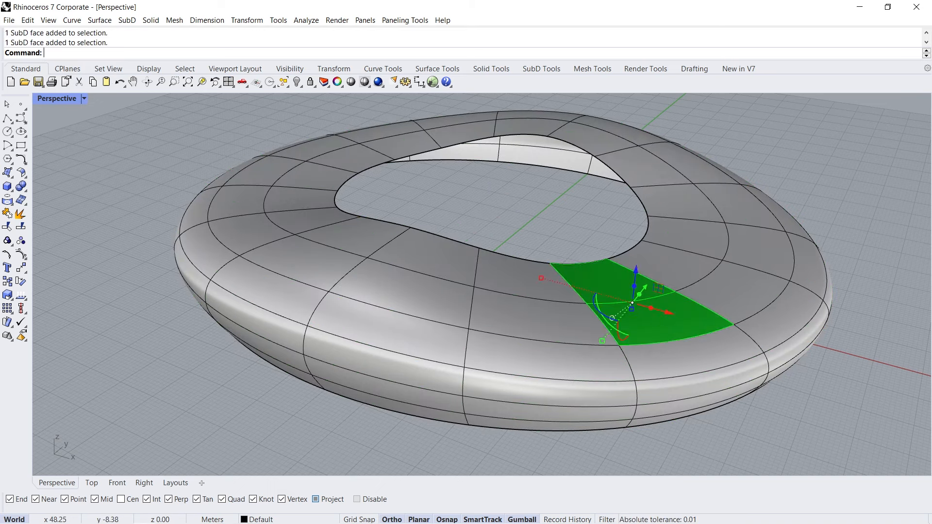
ctrl+shift+click(716, 201)
ctrl+shift+double_click(732, 204)
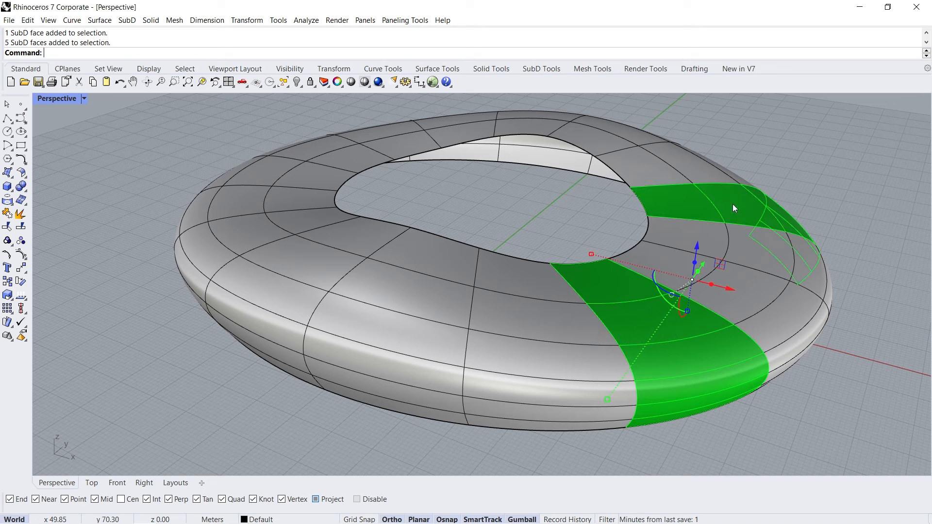
ctrl+shift+click(397, 144)
ctrl+shift+double_click(378, 131)
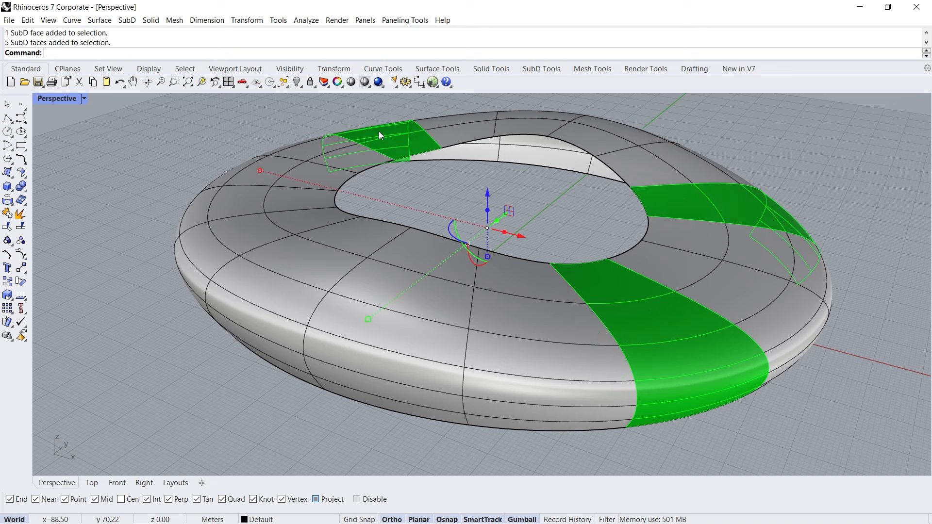
ctrl+shift+click(297, 196)
ctrl+shift+double_click(245, 201)
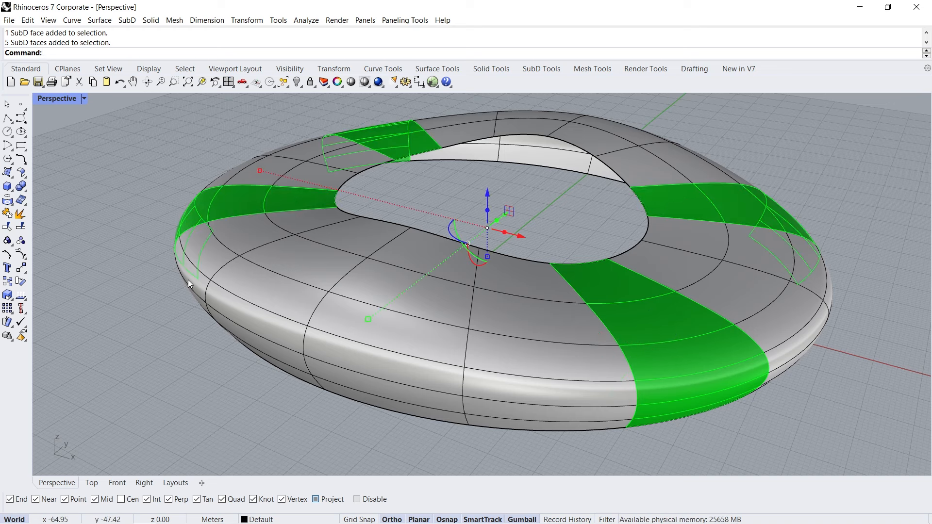
click(140, 483)
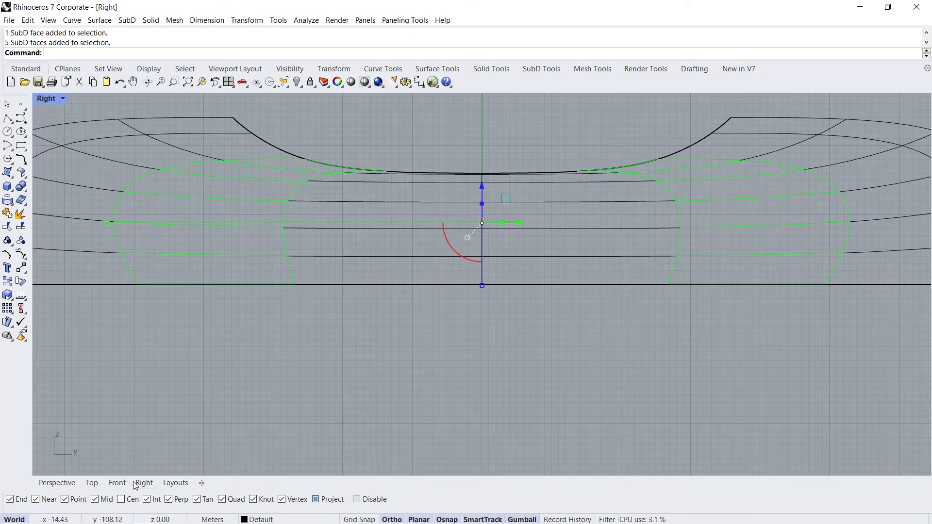
click(8, 296)
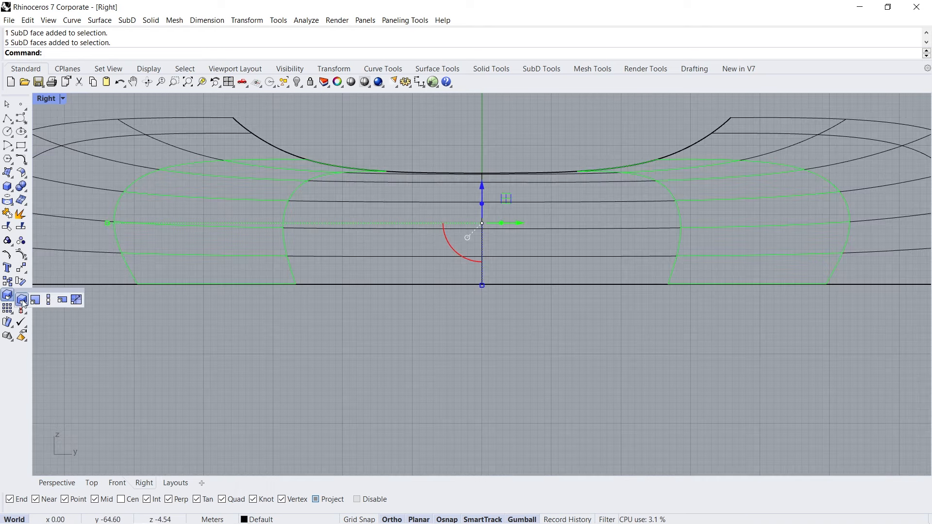
click(48, 300)
click(482, 284)
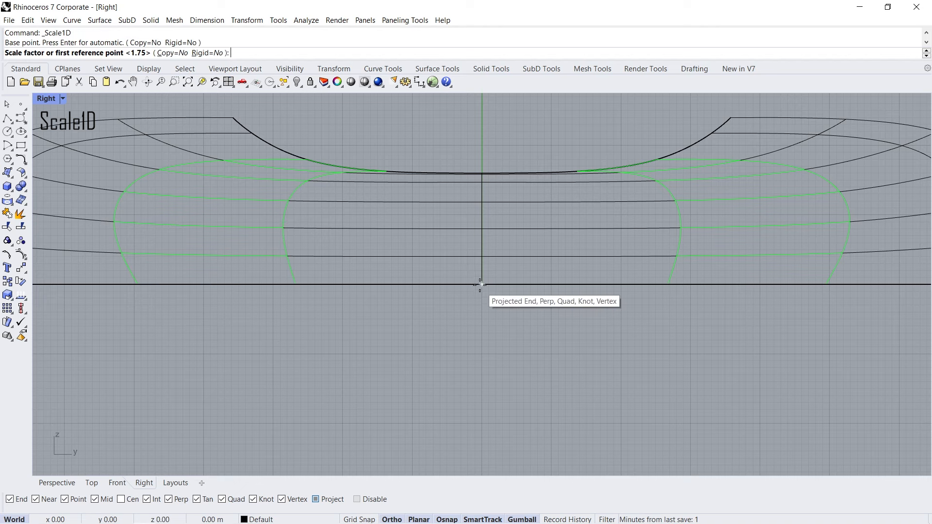
click(482, 174)
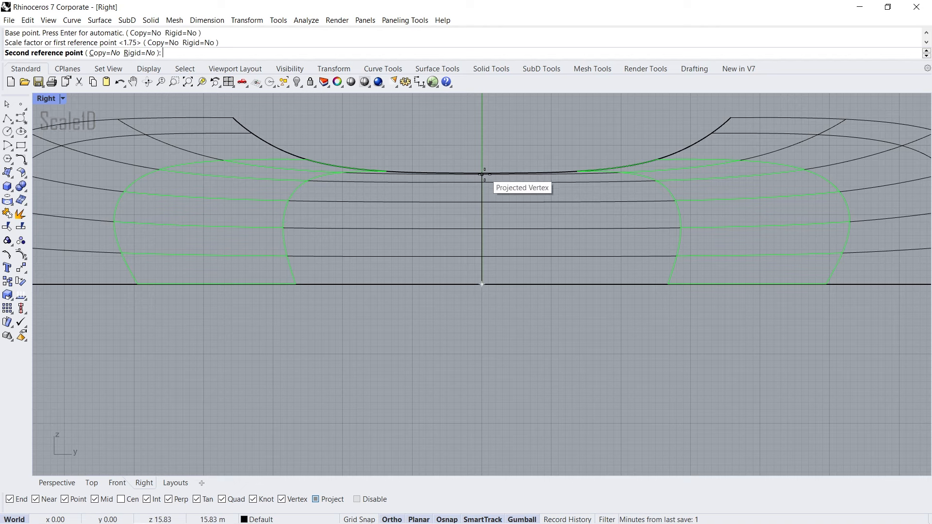
text(12)
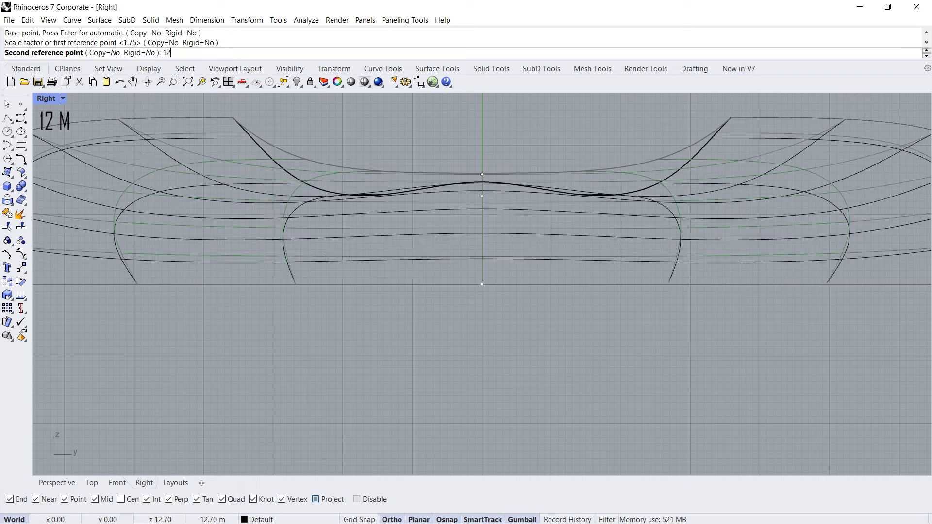
key(Return)
click(365, 350)
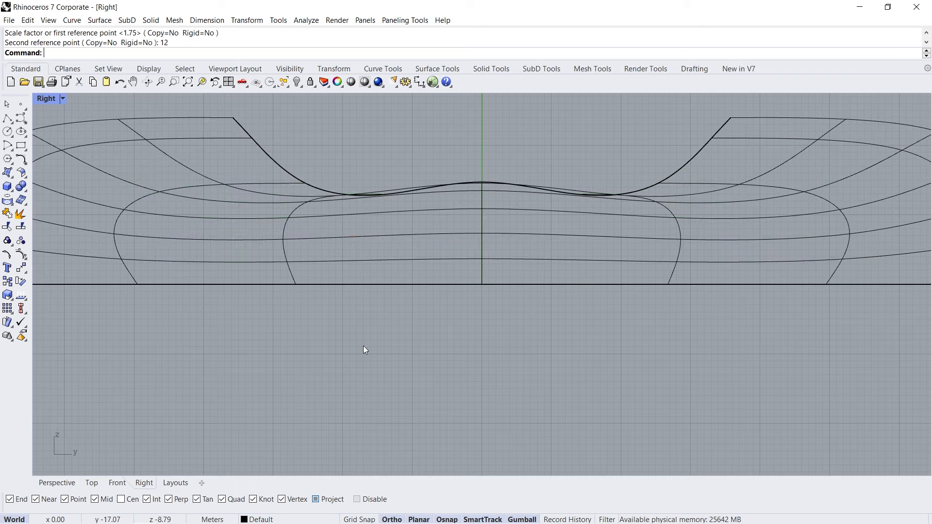
- Duplicate all seven horizontal edge loops, from the opening's rim to the base, as curves with DupEdge, and delete the SubD
click(53, 483)
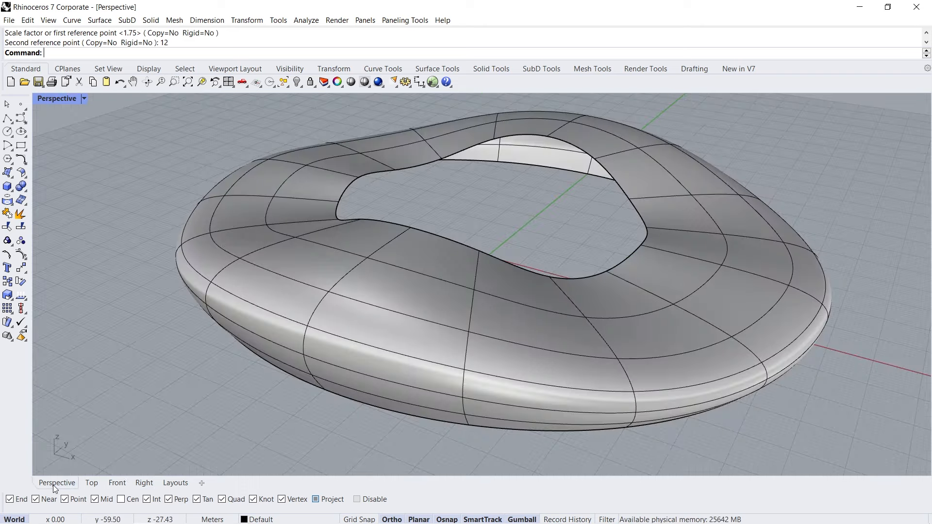
double_click(442, 239)
shift+double_click(431, 275)
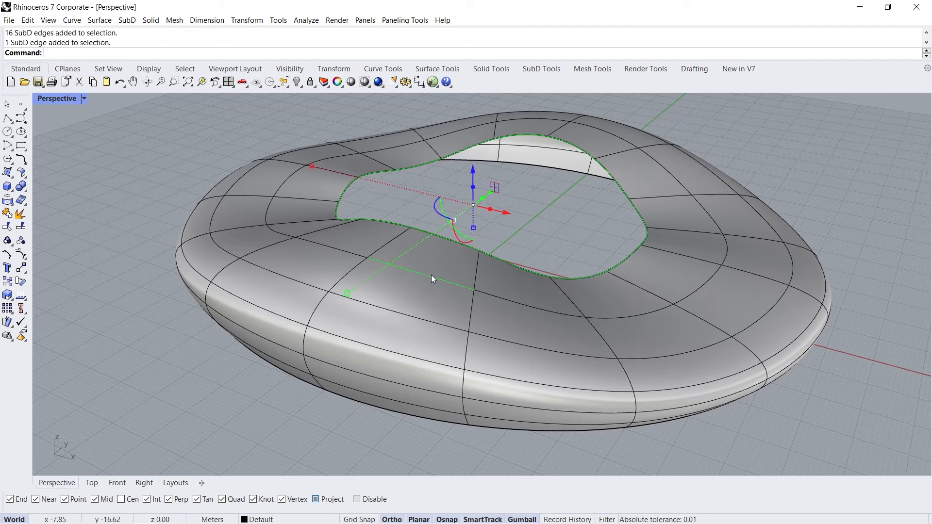
shift+double_click(410, 317)
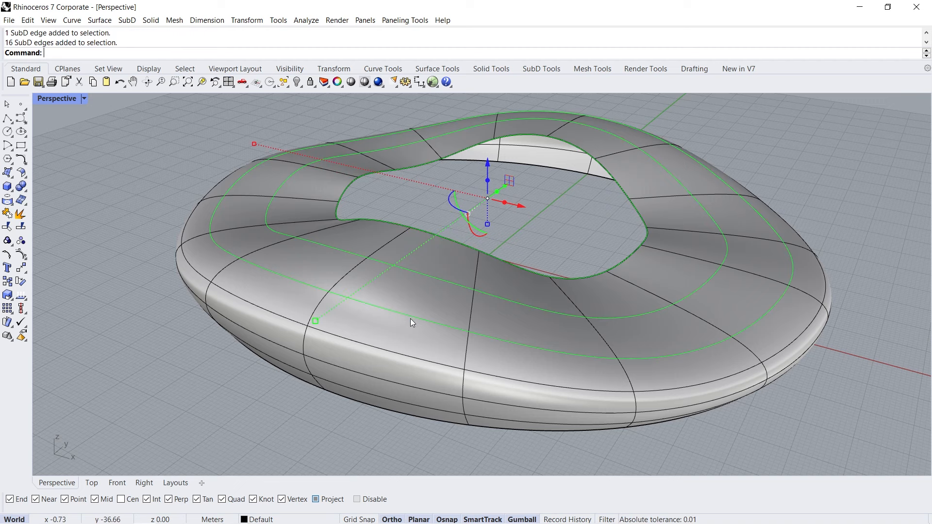
shift+double_click(398, 351)
shift+double_click(390, 380)
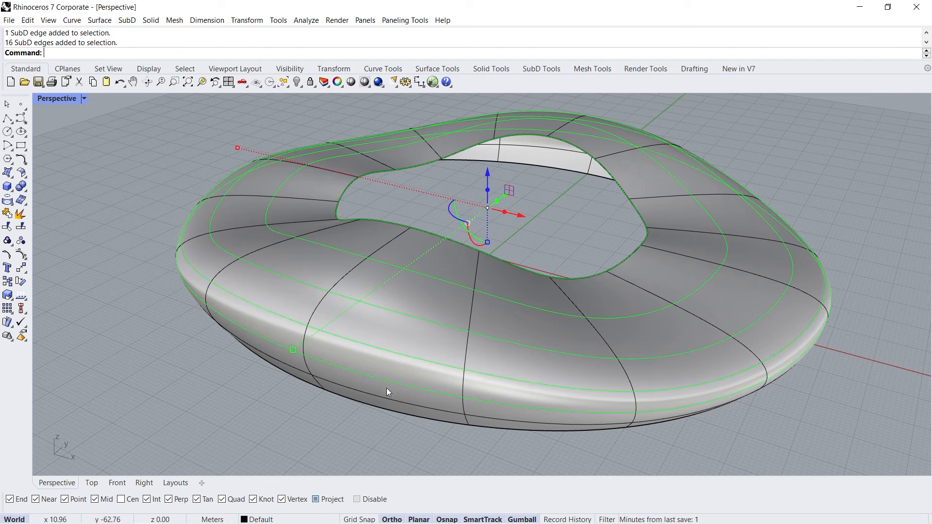
shift+double_click(383, 397)
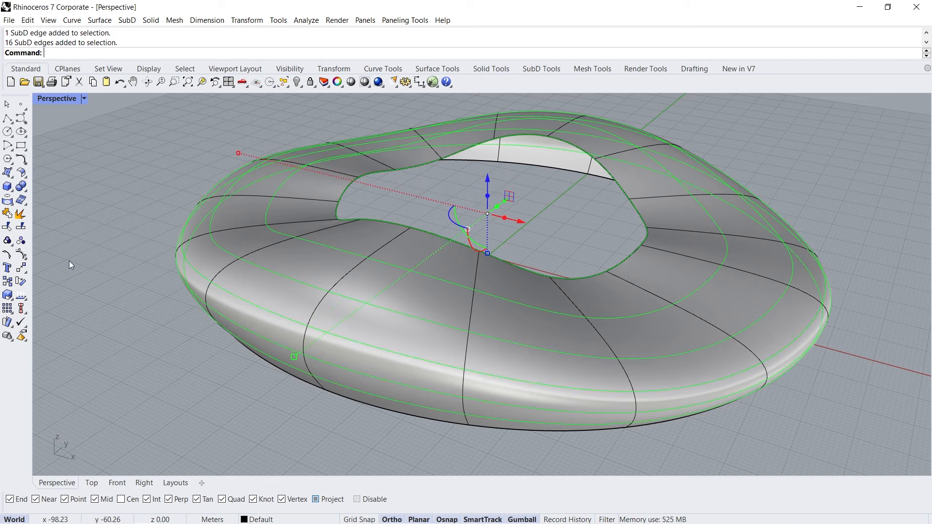
click(10, 202)
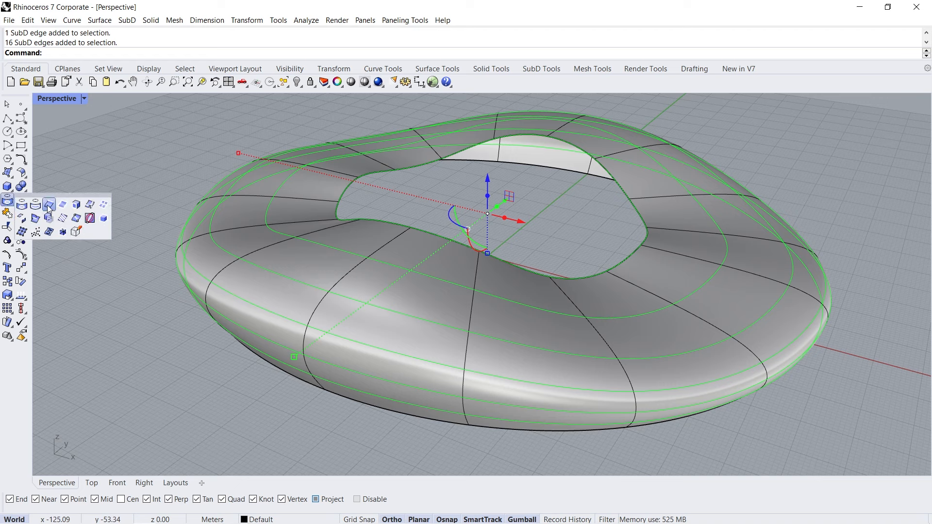
click(48, 205)
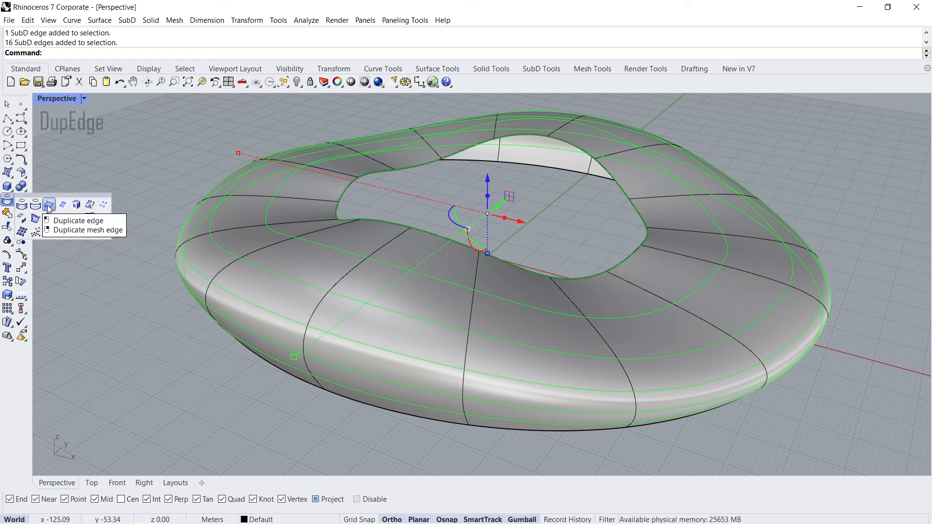
click(98, 278)
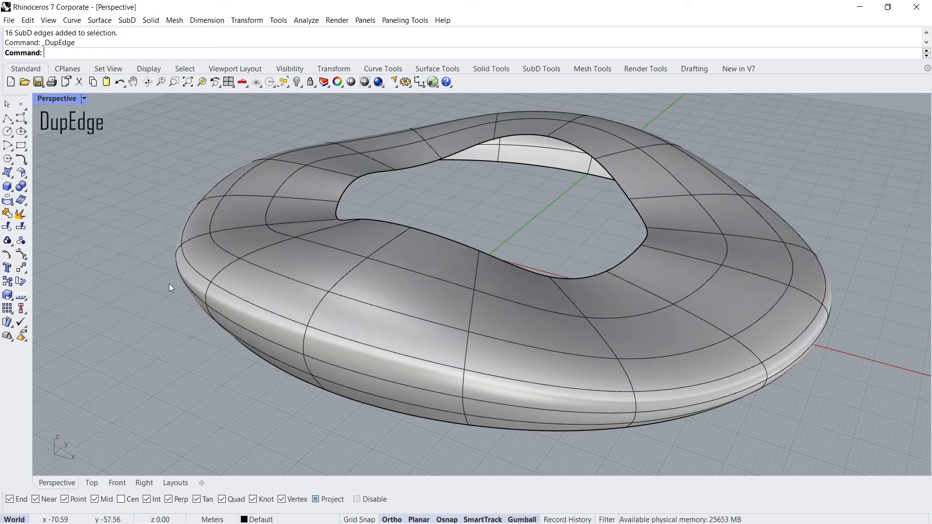
click(301, 263)
key(Delete)
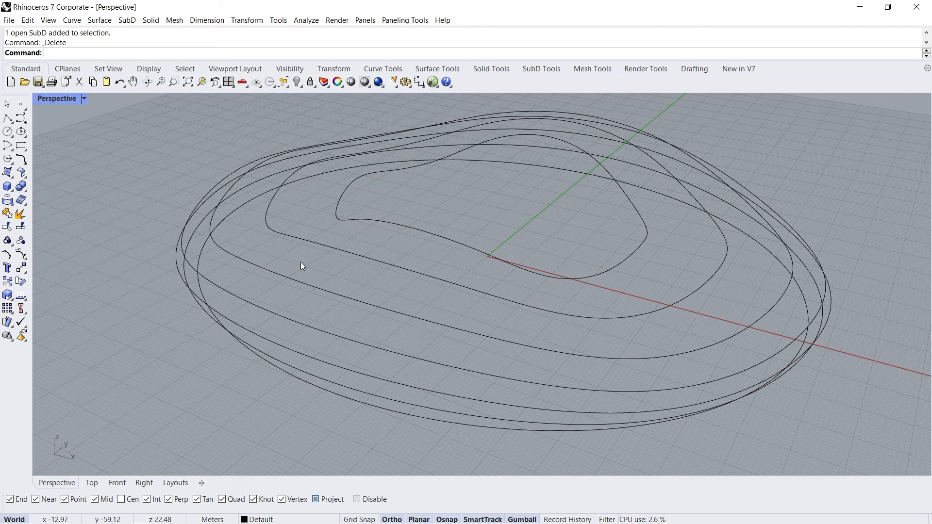
- Loft the seven closed curves into one open surface with Normal style and no simplification, keeping the default seam
drag(483, 223, 324, 416)
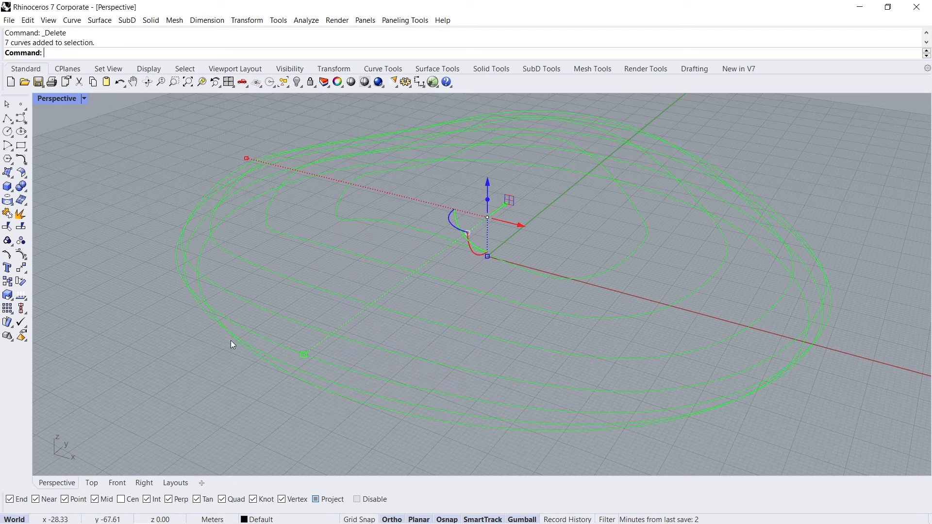
click(9, 173)
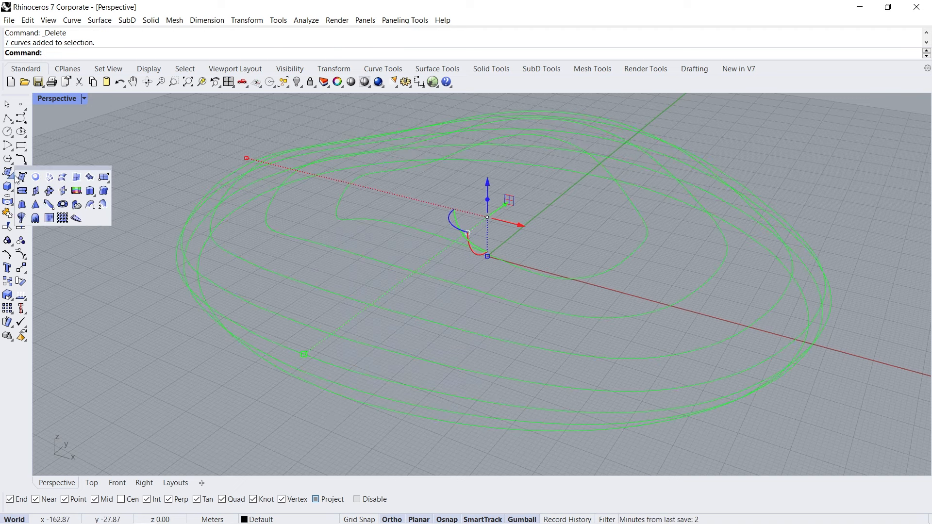
click(63, 177)
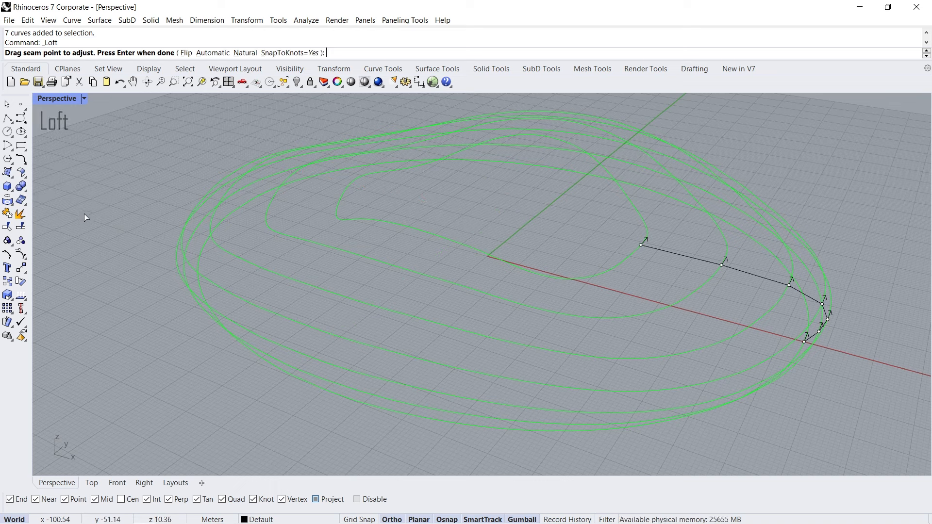
key(Return)
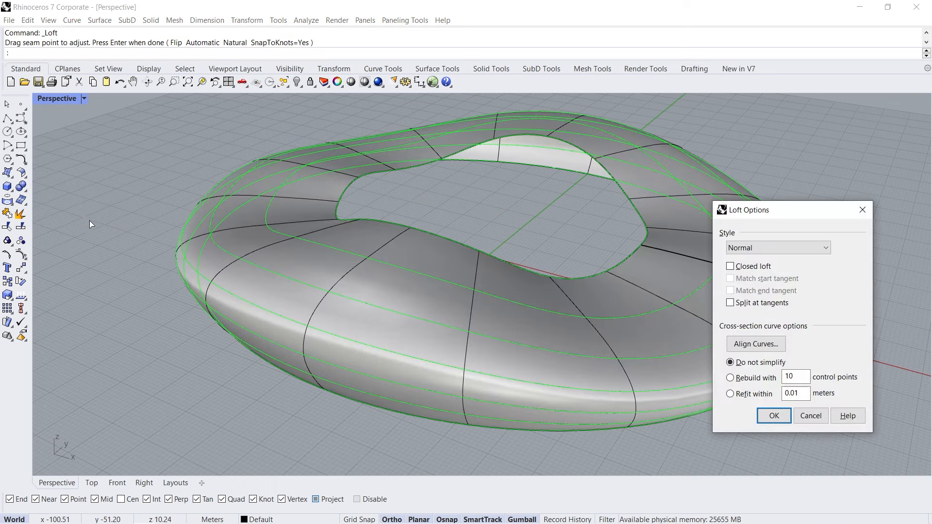
click(767, 417)
click(351, 428)
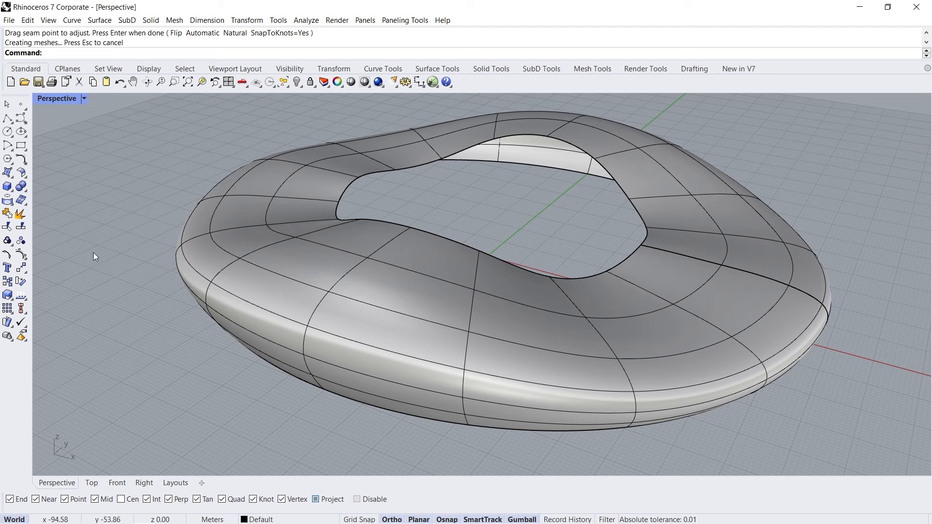
- Split the lofted surface with the third curve out from the opening, using Shrink=Yes, and pick the resulting pieces to check them
click(20, 227)
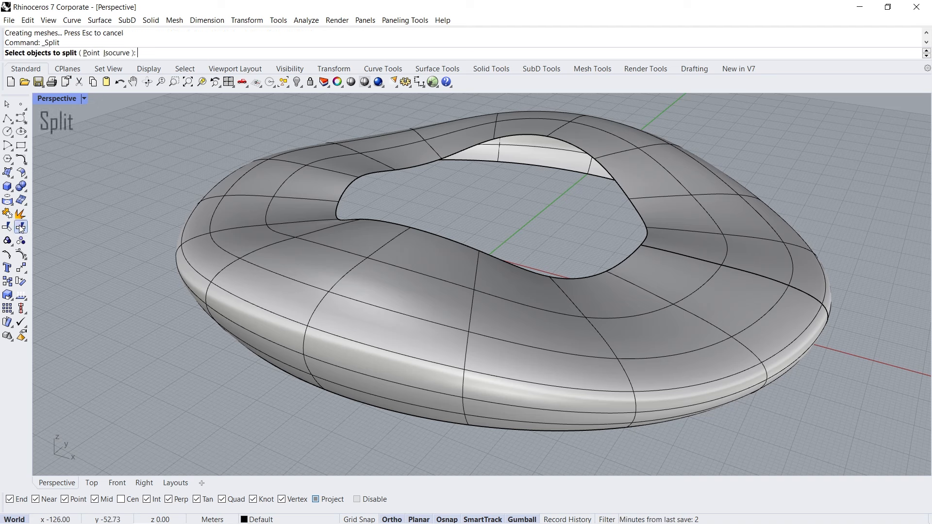
click(379, 284)
key(Return)
click(380, 287)
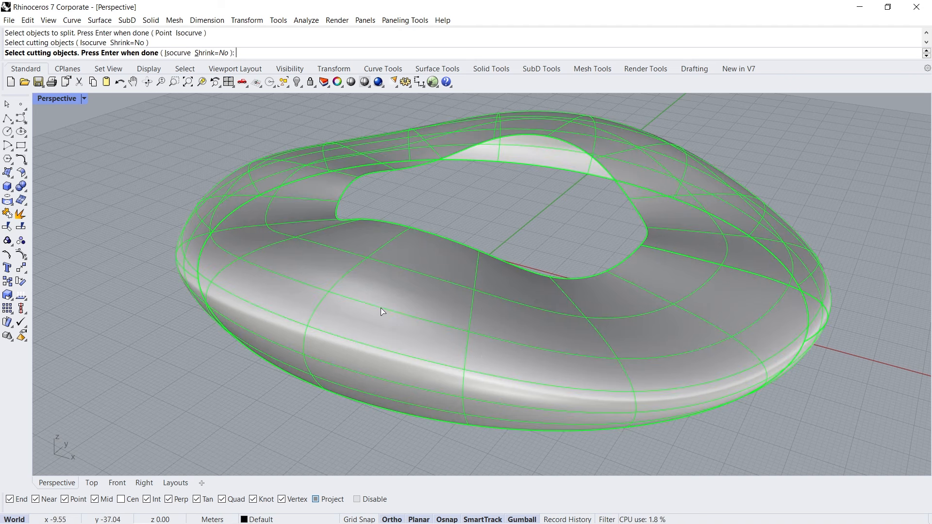
click(212, 53)
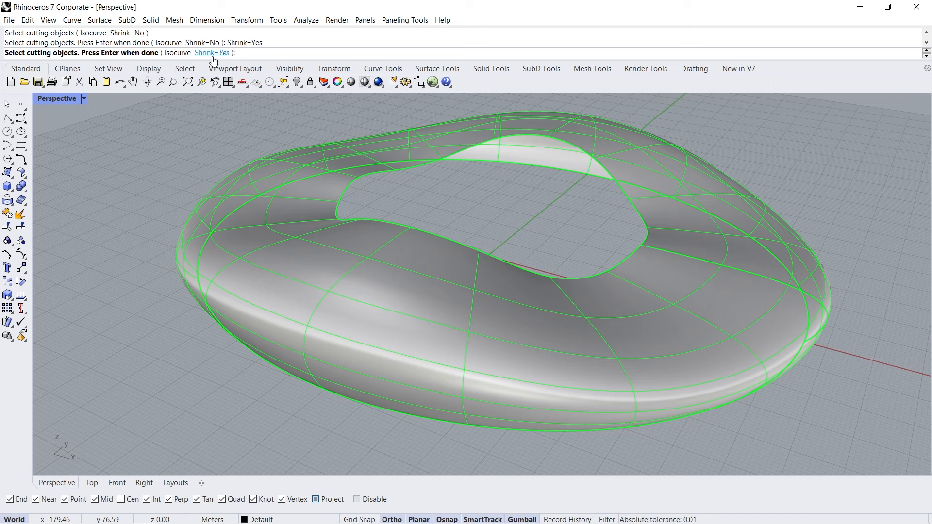
click(196, 118)
click(276, 273)
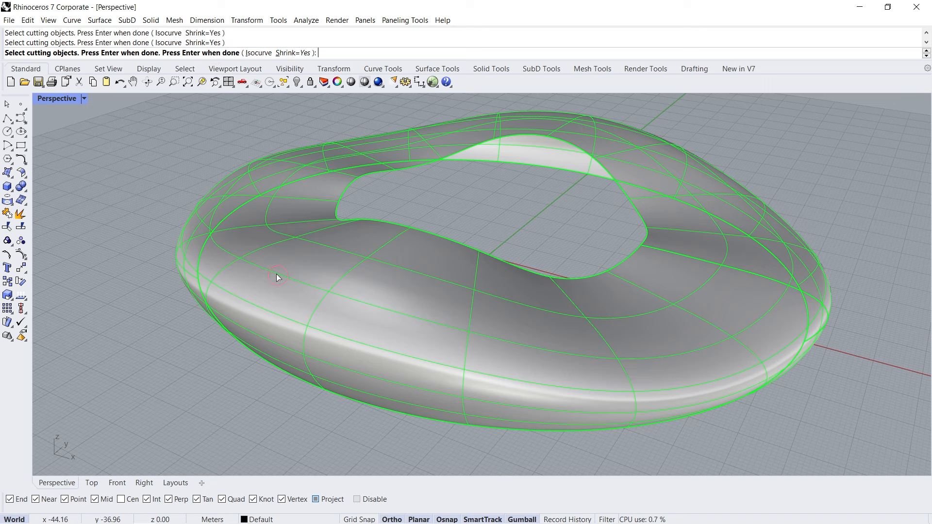
right_click(277, 277)
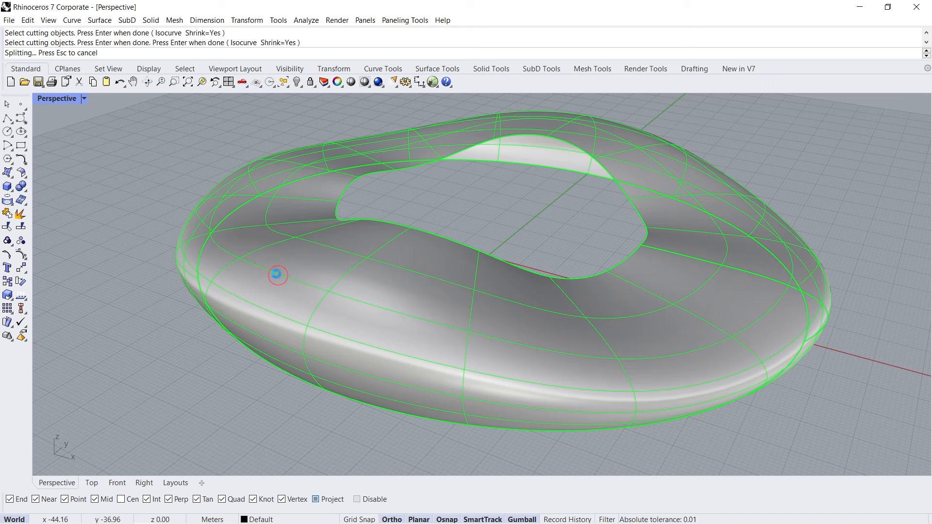
click(298, 260)
click(278, 291)
click(196, 342)
- Select all curves with SelCrv and delete them
text(SelCr)
key(Return)
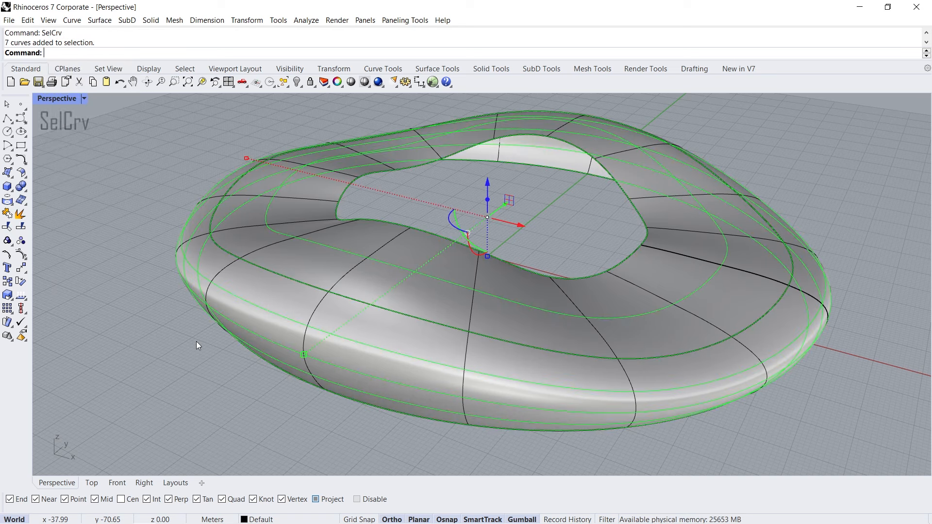
key(Delete)
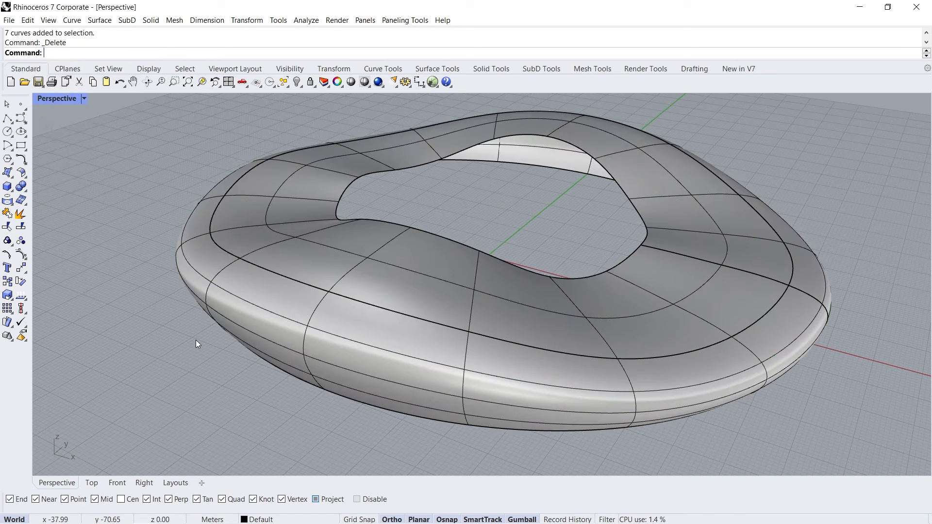
- Inspect the roof and outer wall surfaces in Rendered display, and return the Perspective viewport to Shaded
click(85, 98)
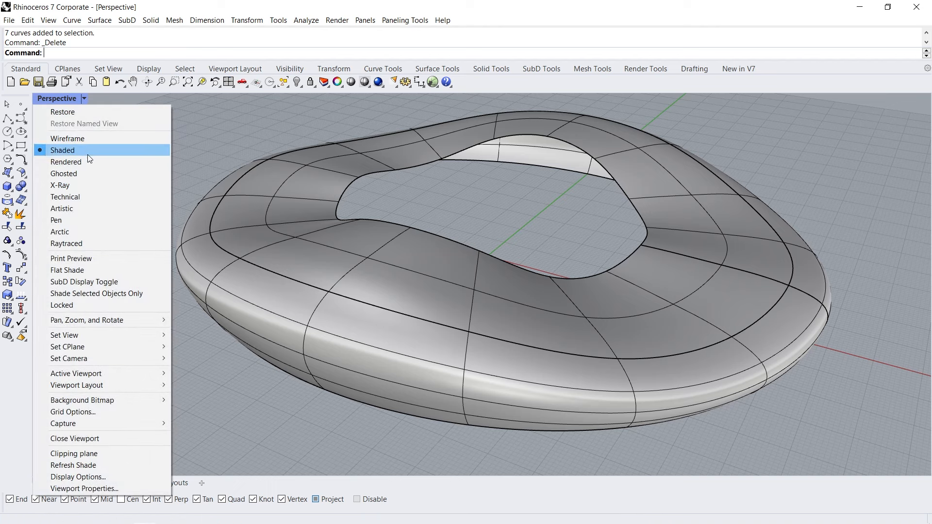
click(103, 161)
click(354, 258)
shift+click(272, 302)
click(172, 315)
click(84, 99)
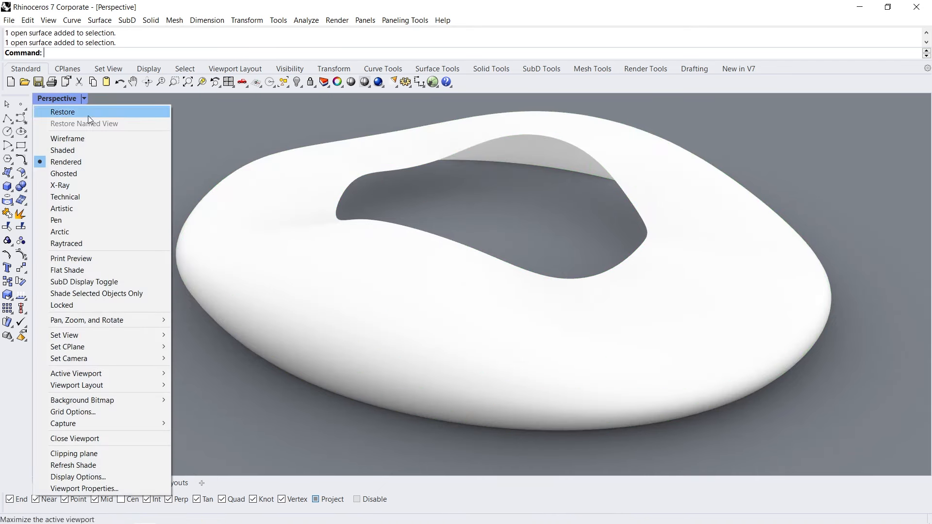
click(106, 149)
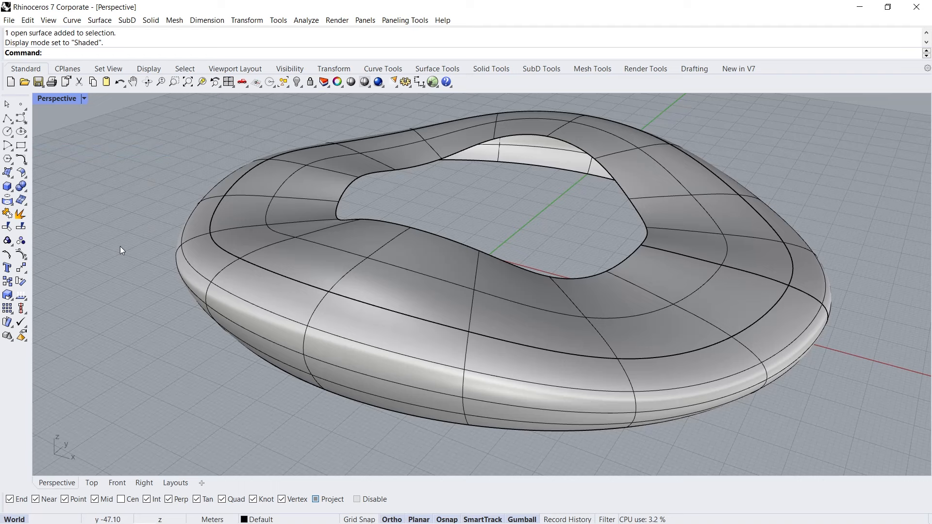
- Dock the vertical main toolbar as a horizontal row beneath the Standard toolbar
drag(16, 95, 88, 92)
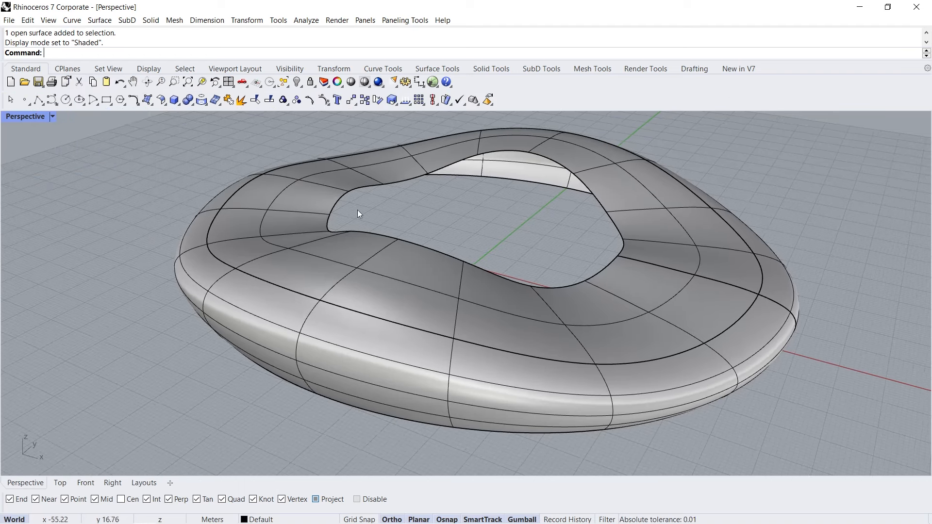
- Launch Grasshopper and place a Surface parameter on a new canvas
right_drag(467, 240, 272, 250)
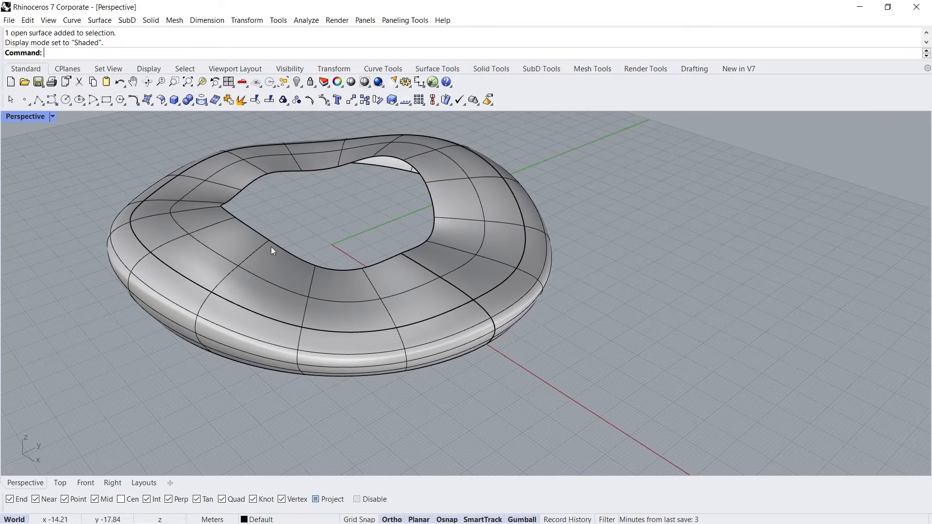
click(433, 82)
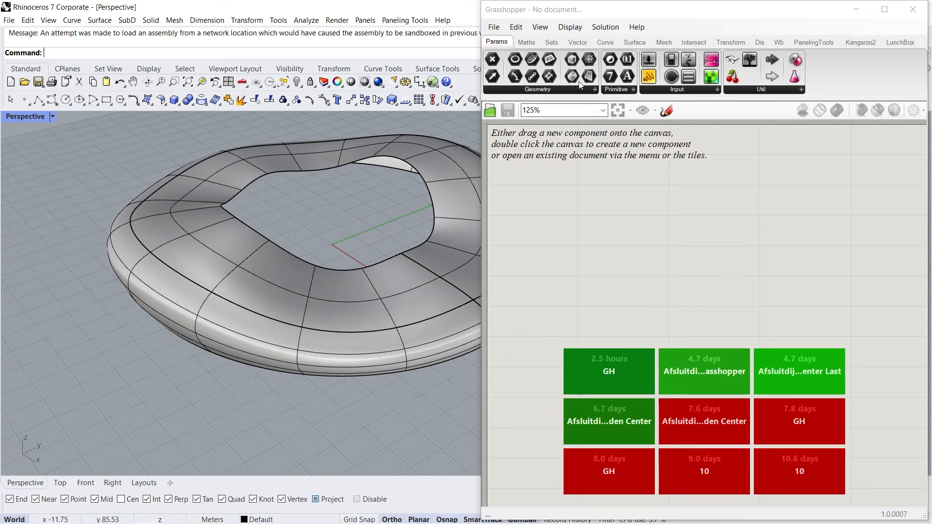
drag(588, 77, 541, 160)
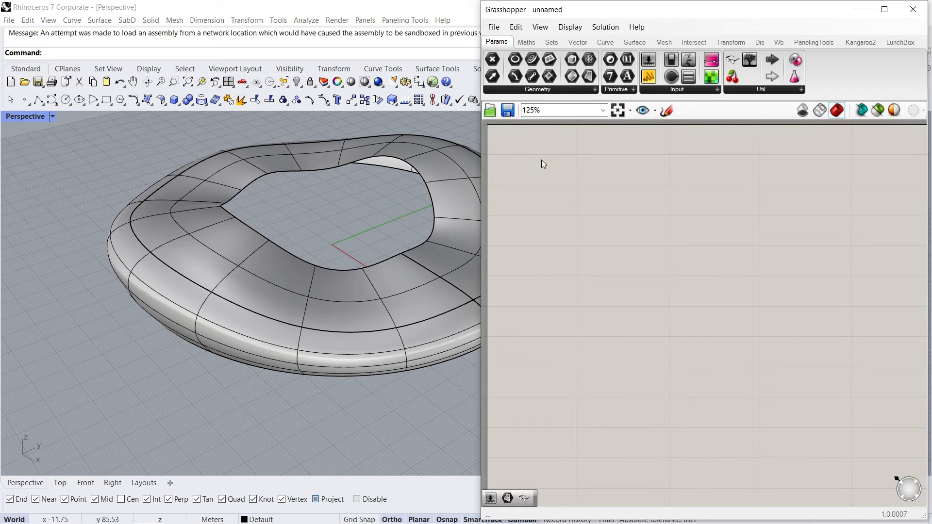
scroll(532, 158, up, 4)
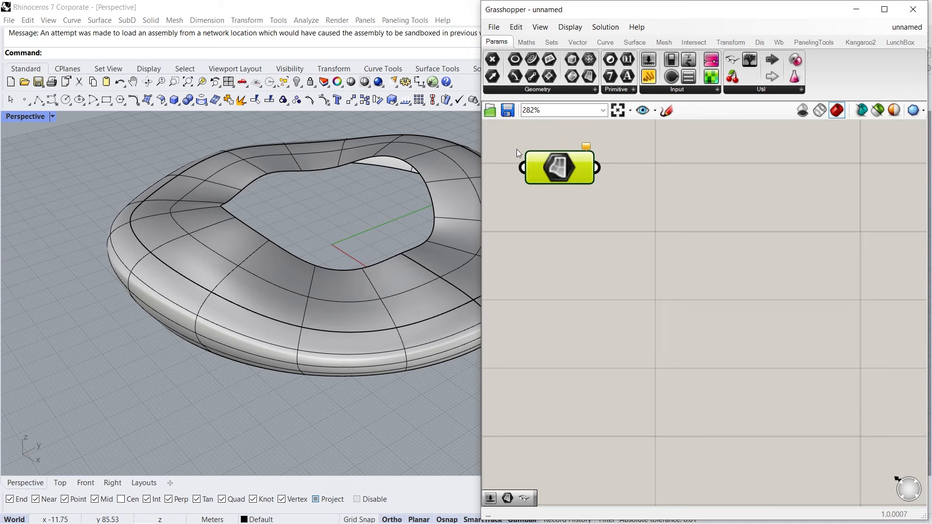
- Add the Bifocals component for floating component labels and set it apart, above the Surface parameter
double_click(570, 177)
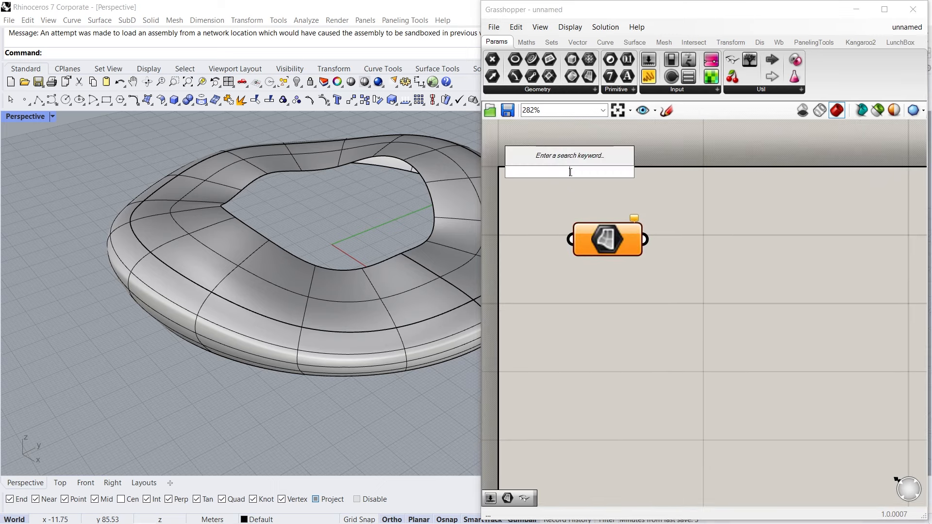
text(bif)
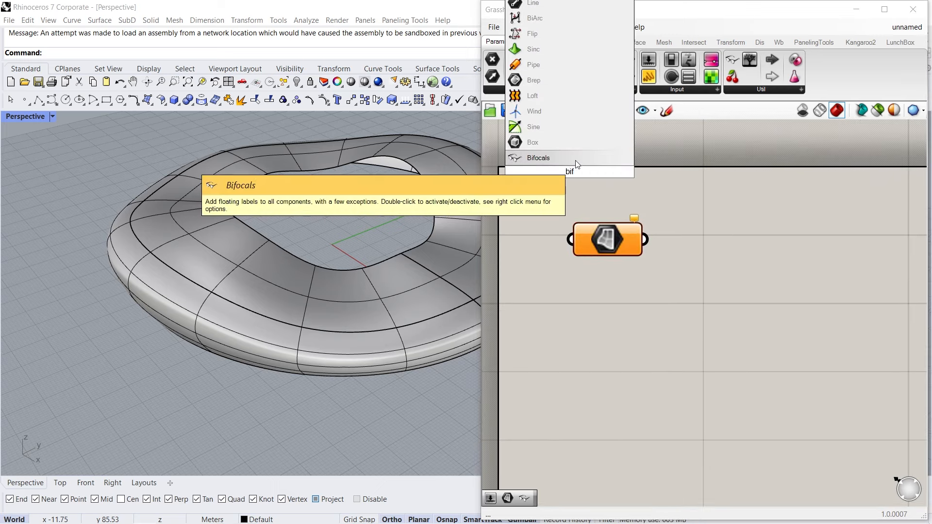
click(576, 162)
right_drag(585, 177, 617, 284)
drag(626, 289, 580, 178)
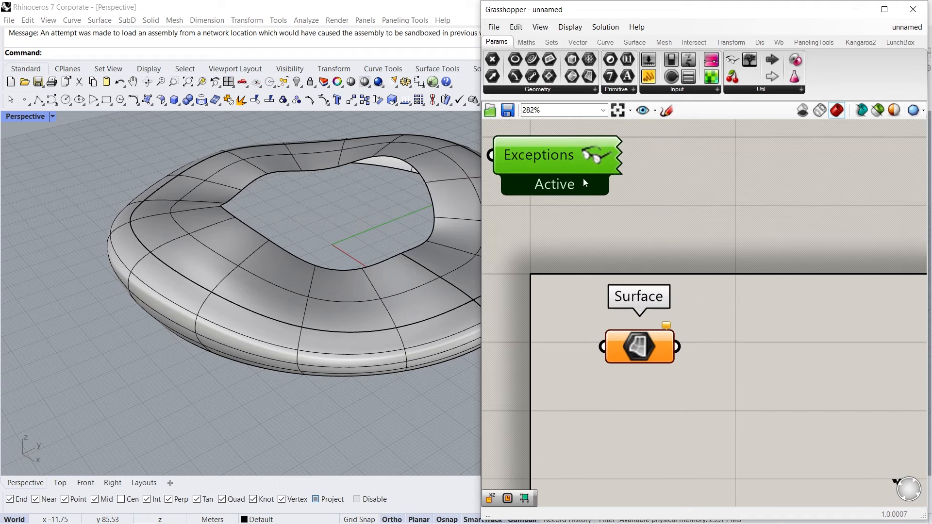
- Reference the outer wall surface of the ring in the Surface parameter as its single surface
right_drag(654, 337, 594, 207)
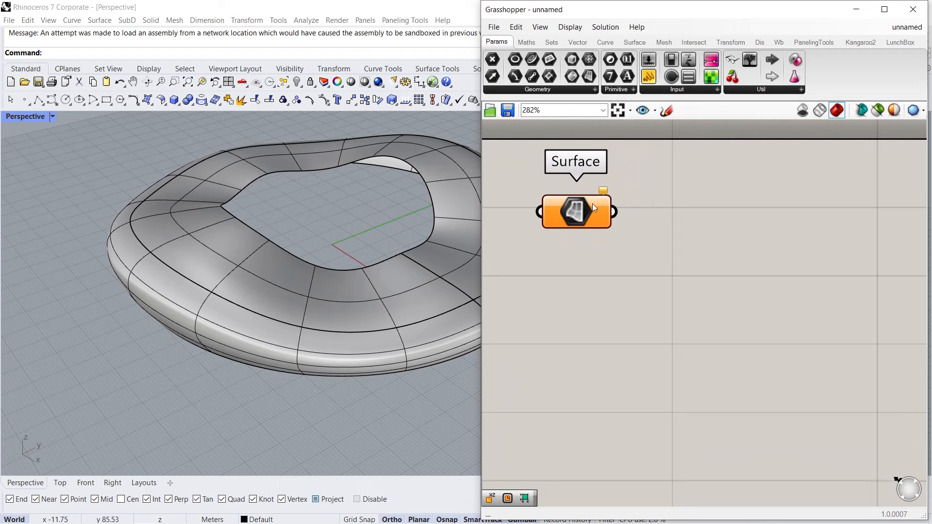
right_click(573, 210)
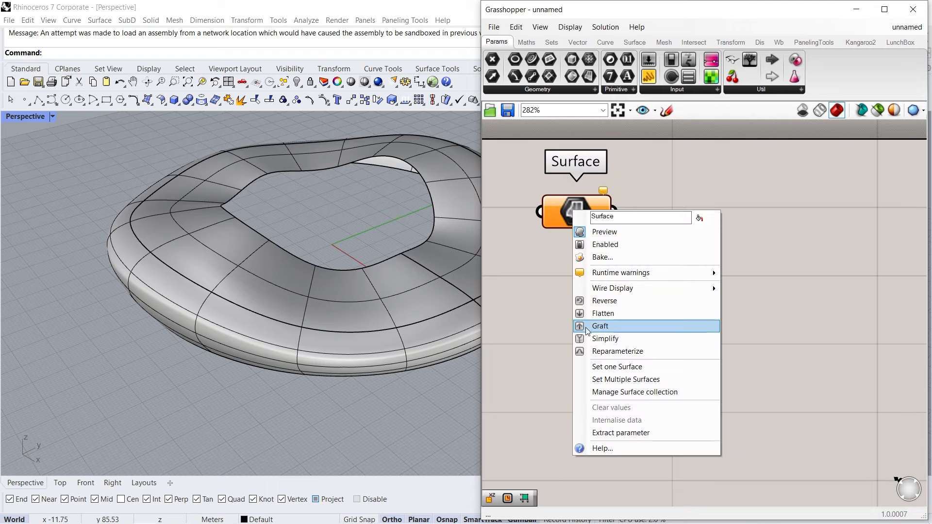
click(653, 370)
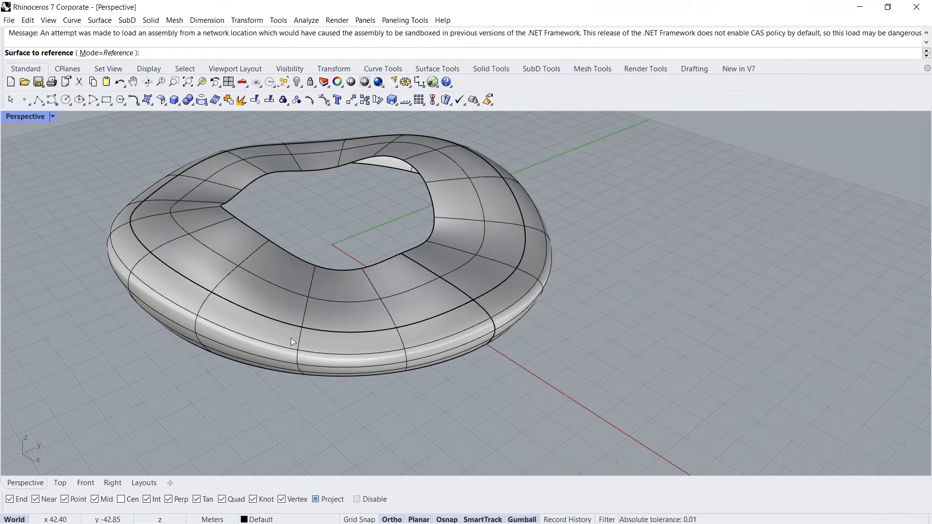
click(239, 329)
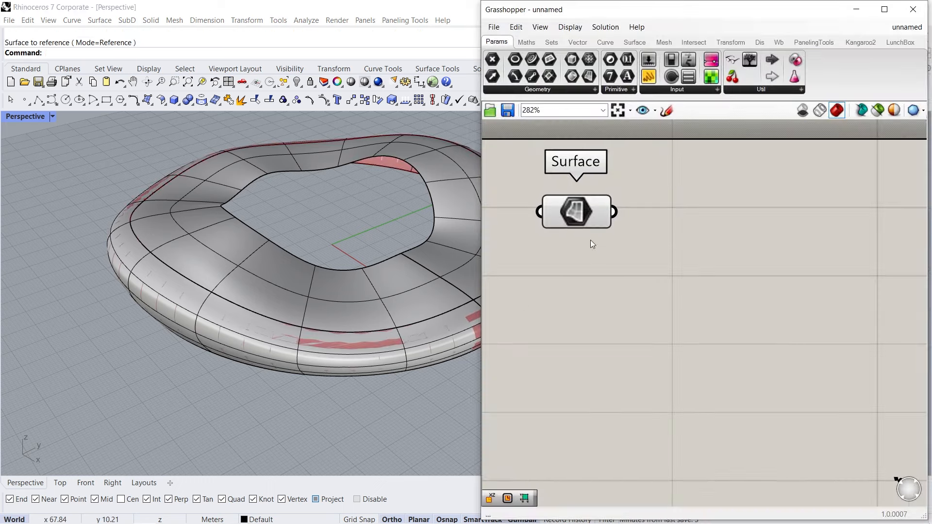
drag(623, 238, 594, 236)
scroll(205, 313, down, 4)
right_drag(205, 313, 207, 294)
drag(578, 230, 568, 226)
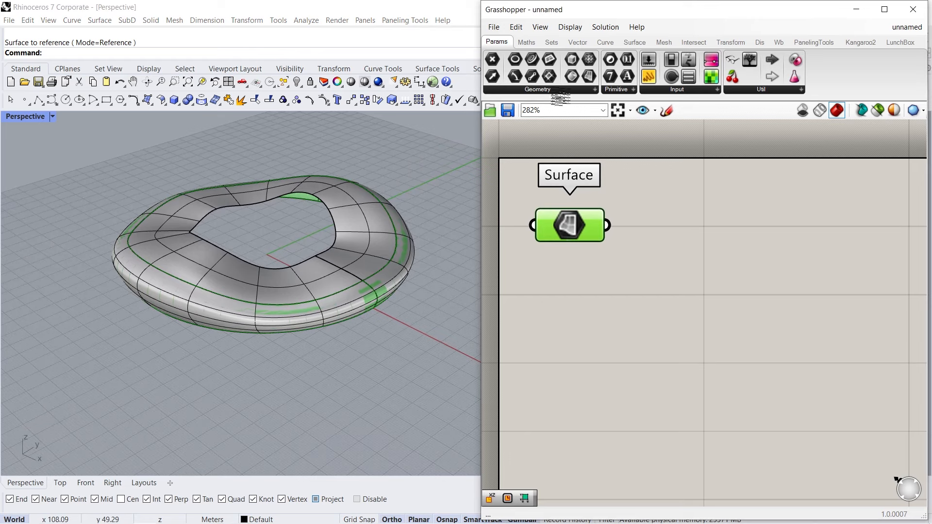
- Add a Deconstruct Domain² component and connect the Surface parameter to its Domain input
click(528, 43)
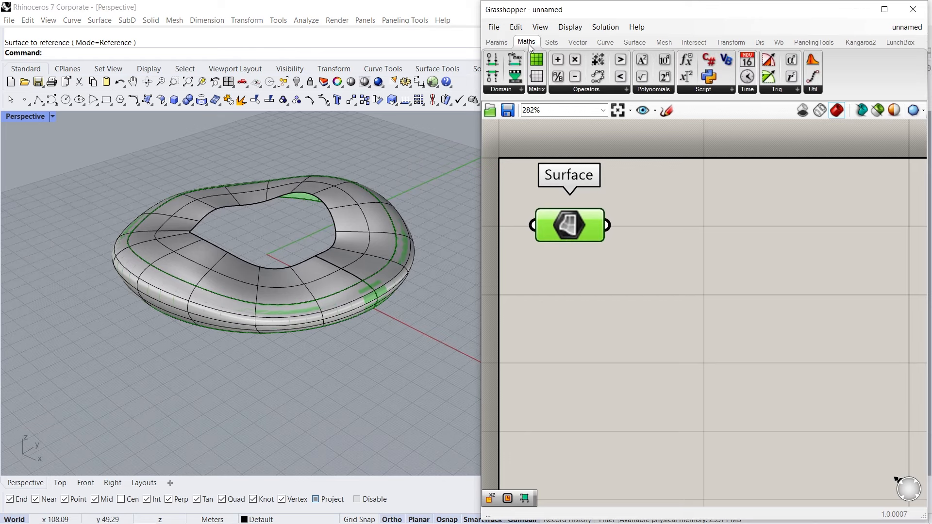
click(502, 90)
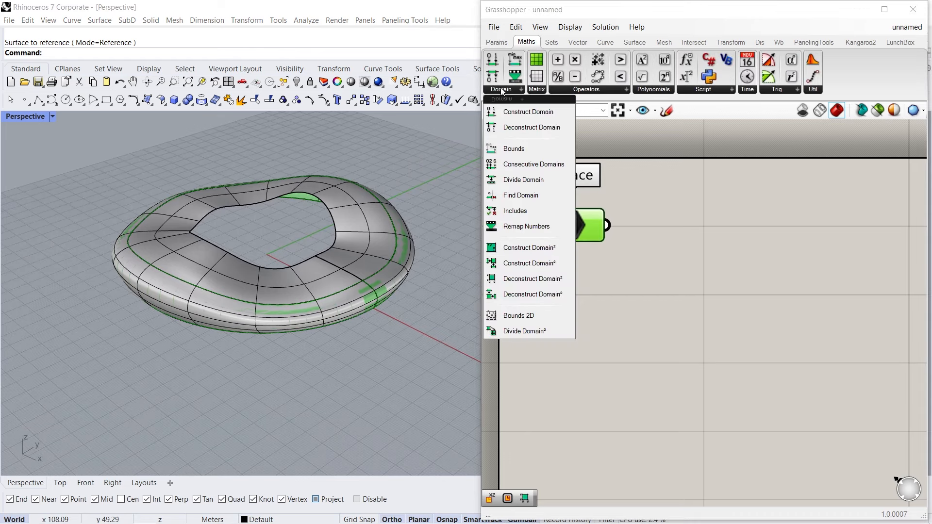
click(523, 280)
click(682, 236)
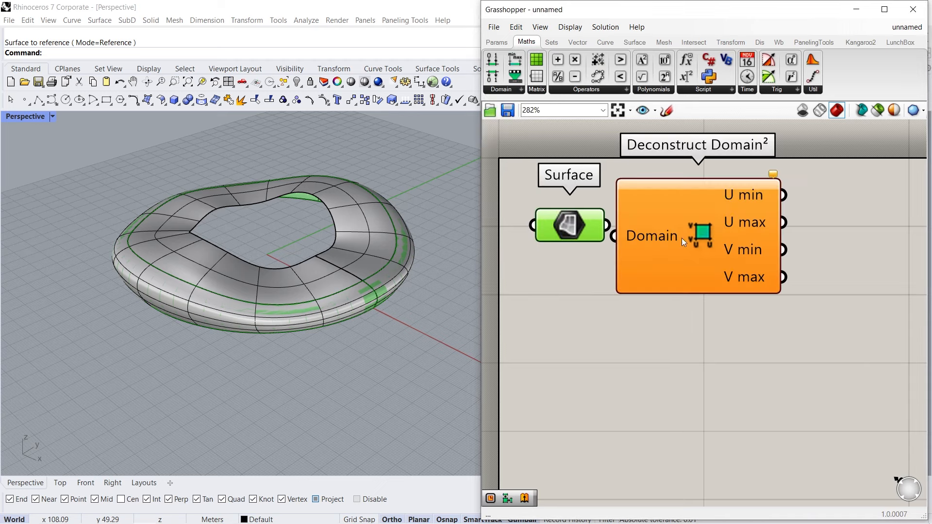
drag(607, 225, 646, 228)
drag(583, 221, 593, 225)
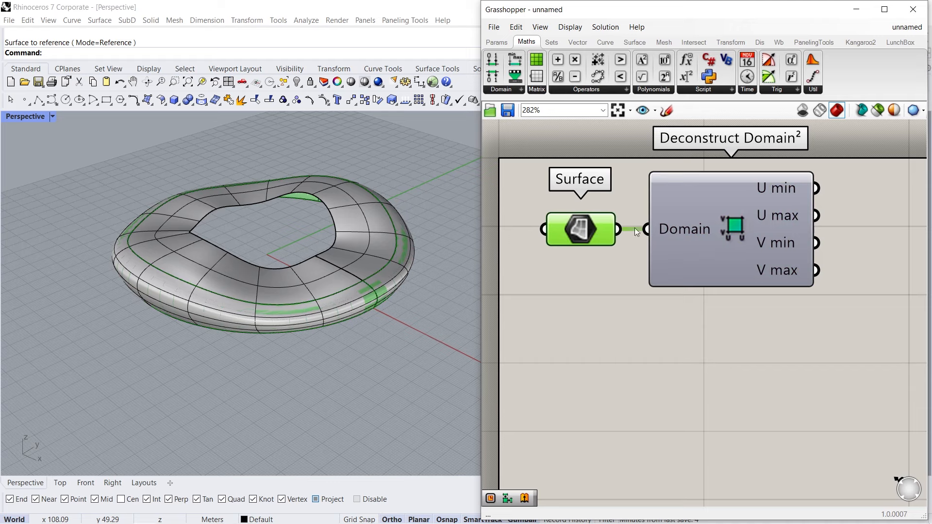
- Add a Rectangle component beside Deconstruct Domain²
scroll(689, 229, down, 2)
right_drag(700, 227, 652, 225)
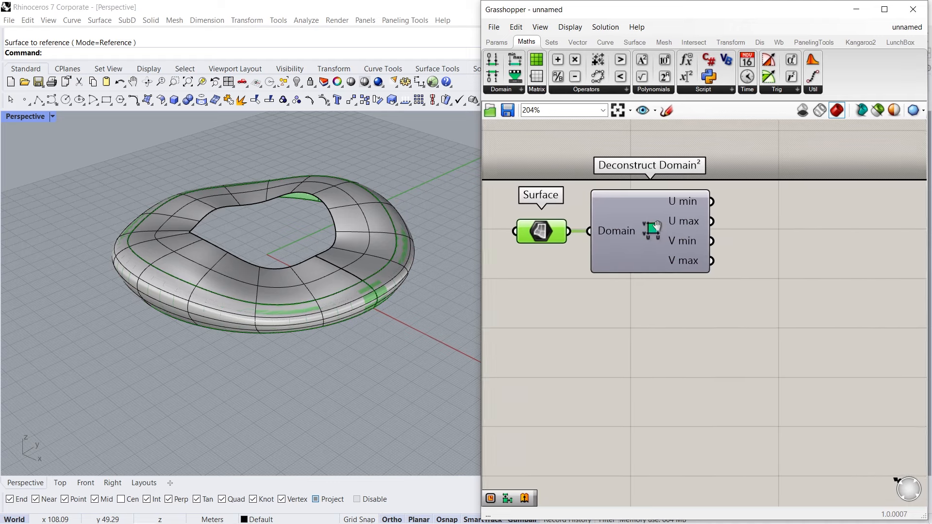
double_click(780, 237)
text(rect)
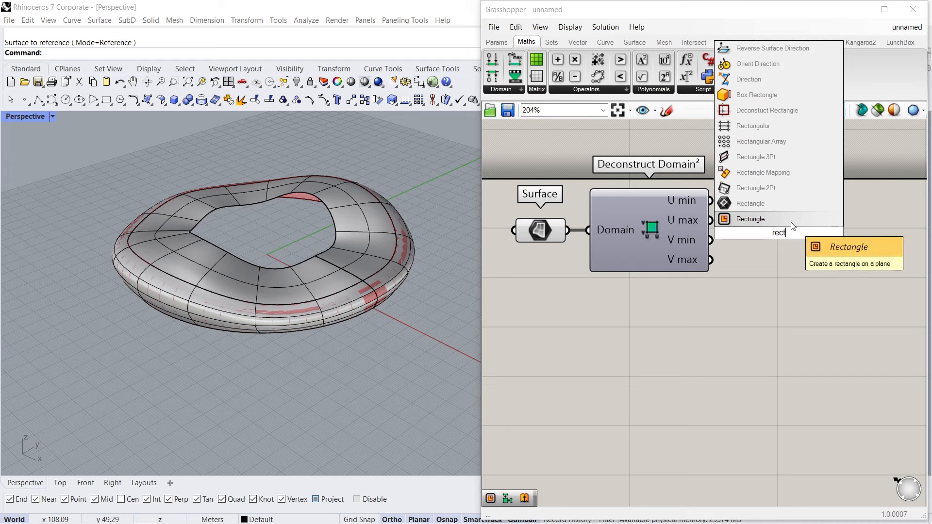
click(791, 223)
drag(768, 233, 800, 232)
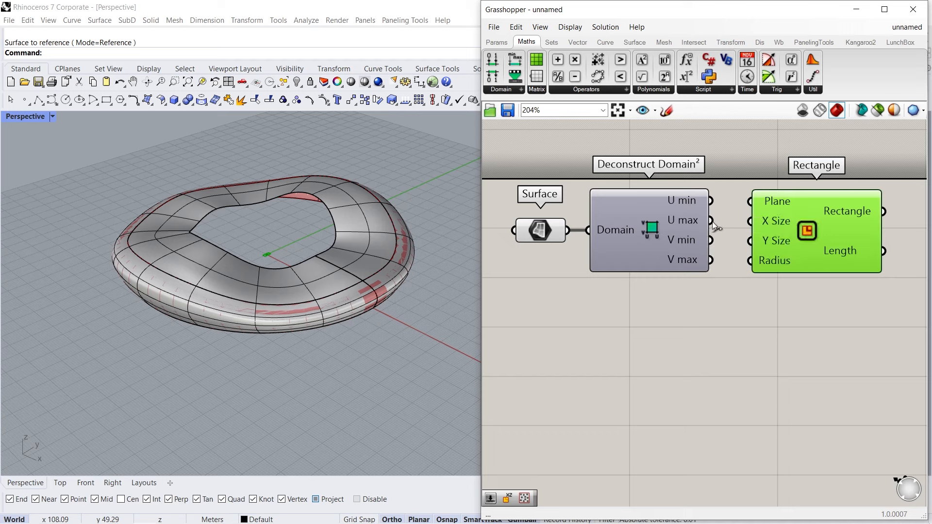
- Connect U max to the Rectangle's X Size and V max to its Y Size
drag(744, 226, 750, 221)
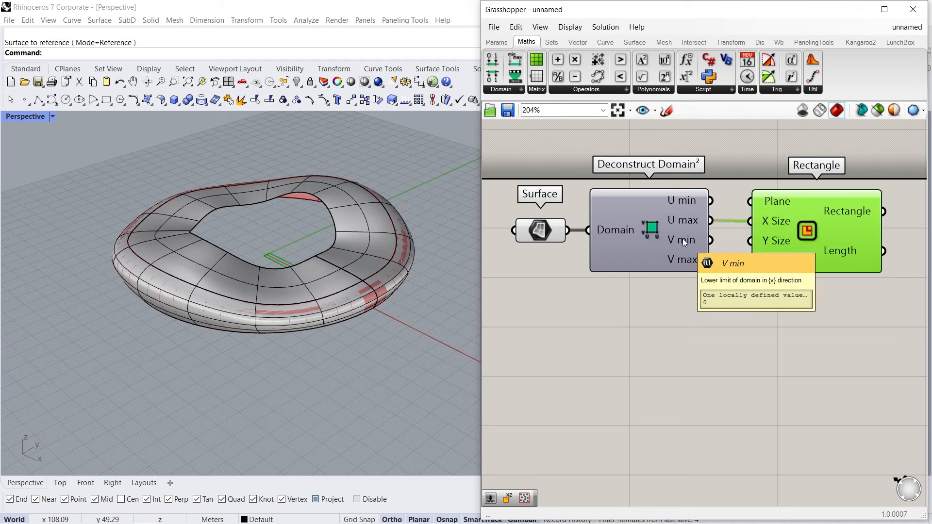
mouse_move(681, 258)
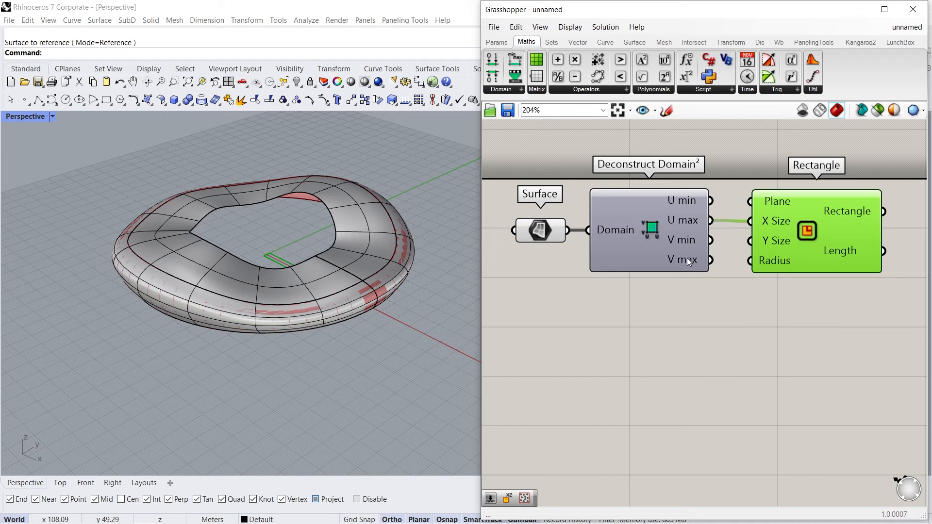
drag(710, 261, 751, 241)
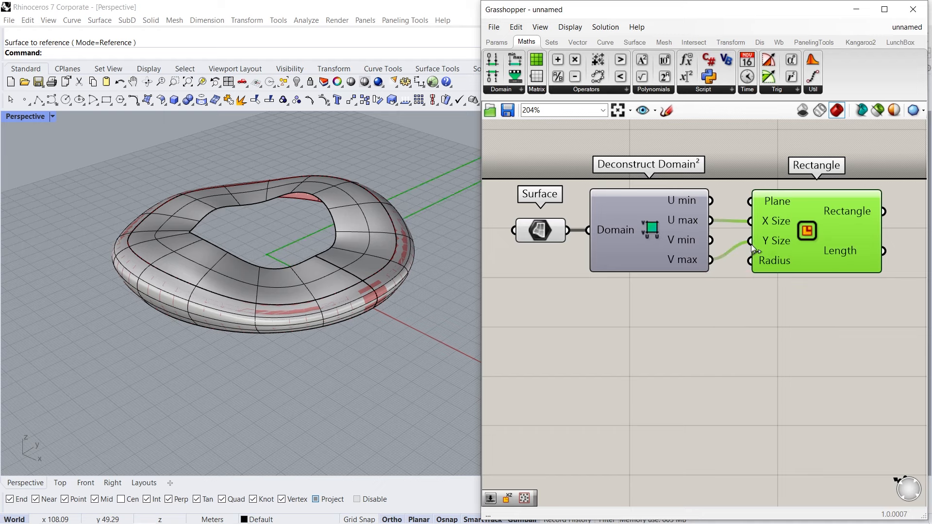
- Move the roof and outer wall surfaces together in Rhino, clear of the previewed rectangle
scroll(275, 317, down, 4)
right_drag(200, 316, 272, 301)
drag(324, 338, 328, 199)
right_drag(200, 226, 231, 249)
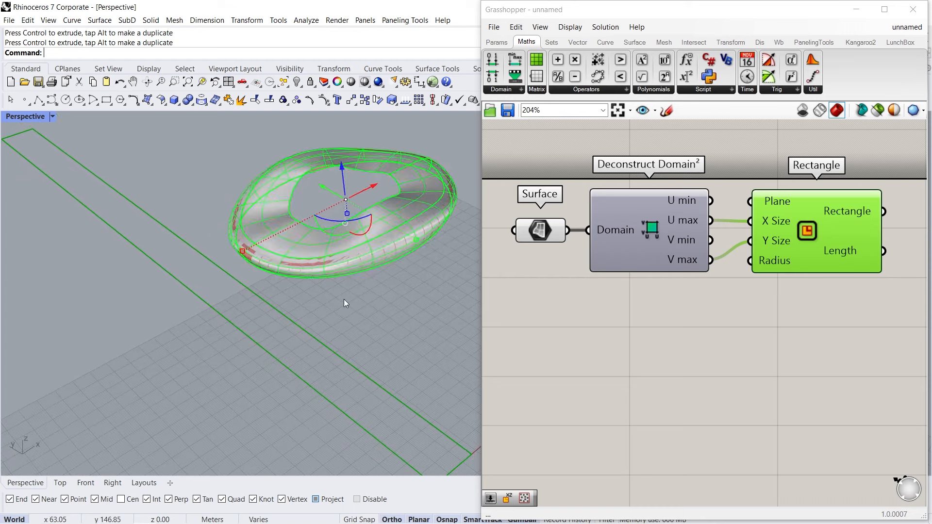
- Hide the outer wall surface in Rhino
click(343, 300)
click(359, 261)
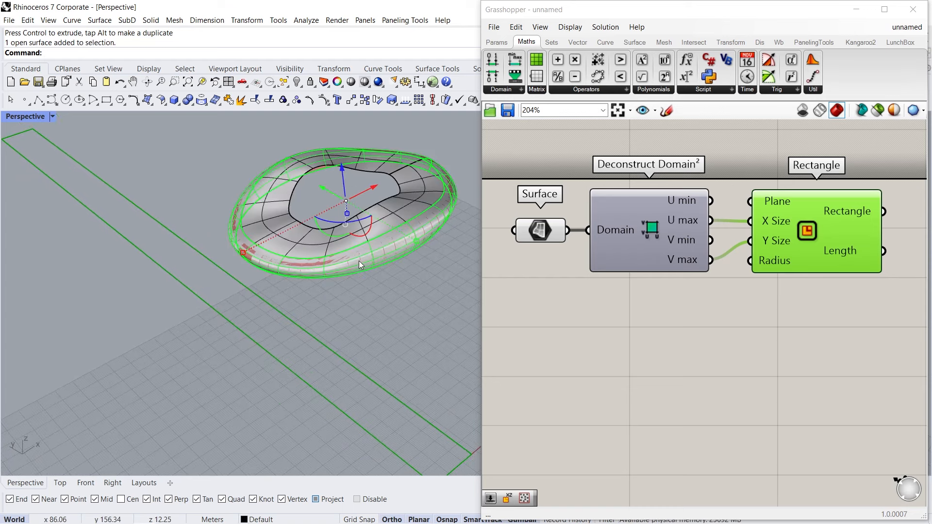
click(298, 82)
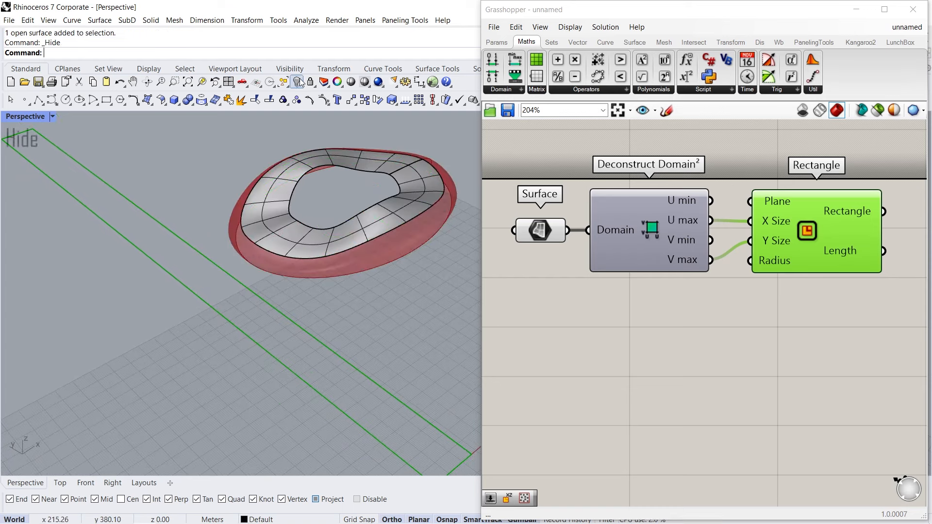
- Add a Populate 2D component and connect the Rectangle output to its Region input
scroll(699, 291, down, 2)
right_drag(855, 309, 701, 297)
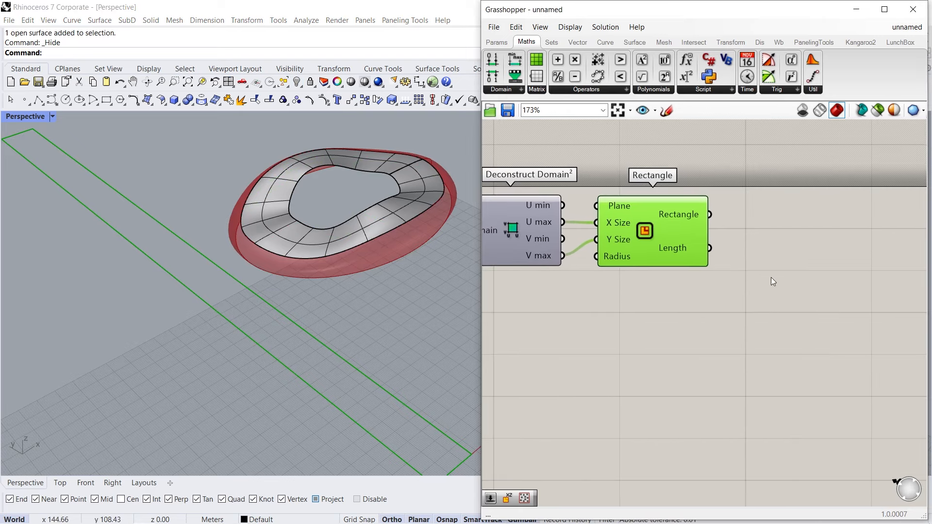
double_click(807, 236)
text(pop)
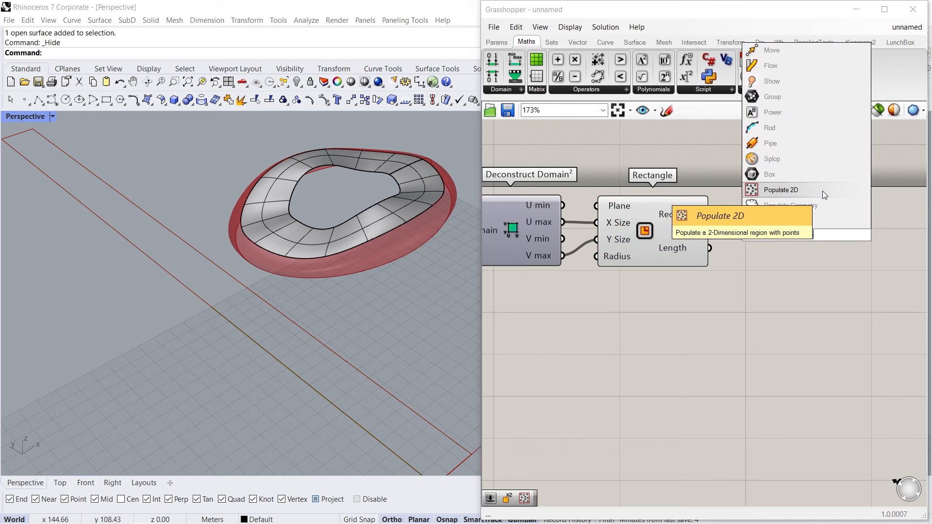
click(822, 191)
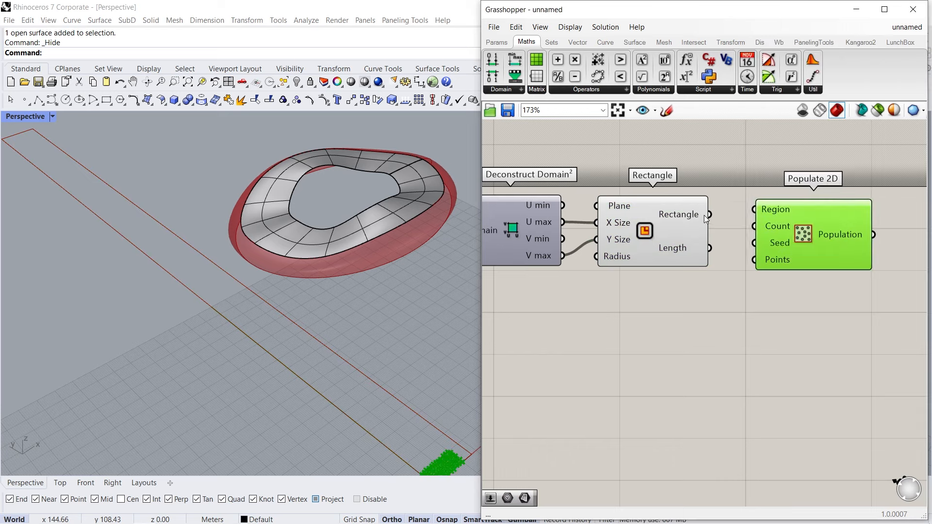
drag(710, 214, 792, 222)
- Create a number slider set to 150 and connect it to the Populate 2D Count input
double_click(661, 314)
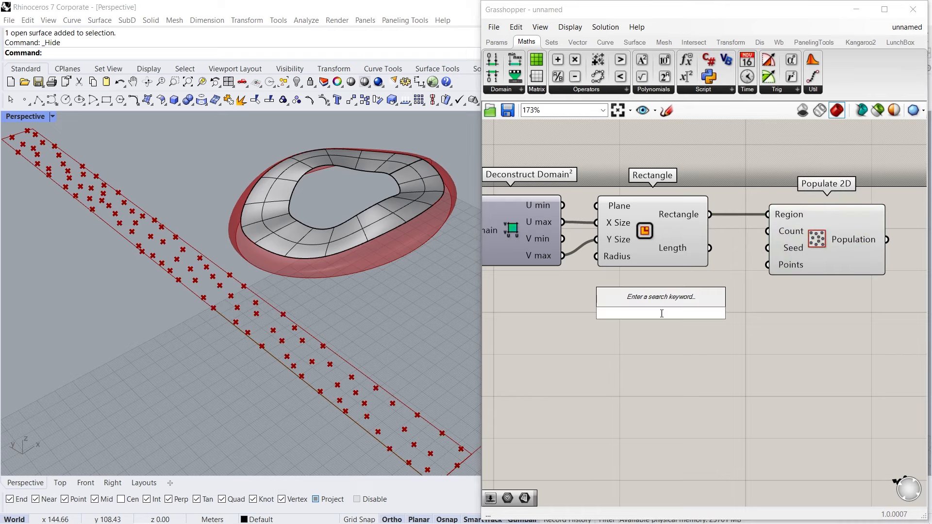
text(150)
key(Return)
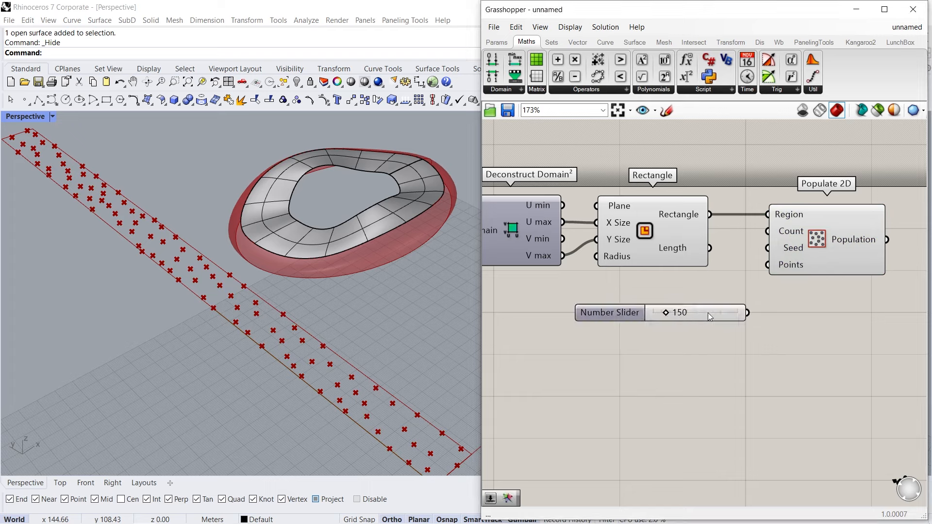
drag(749, 314, 757, 231)
mouse_move(664, 313)
mouse_down()
mouse_move(697, 310)
mouse_move(666, 313)
mouse_up()
- Add a Voronoi component, connecting Population to its Points input and the Rectangle output to its Boundary input
right_drag(857, 302, 748, 311)
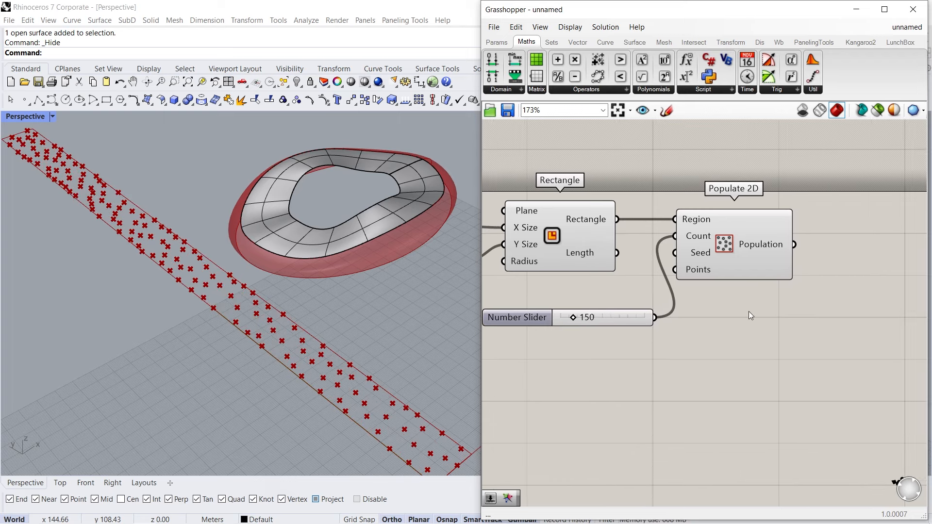
double_click(869, 246)
text(voro)
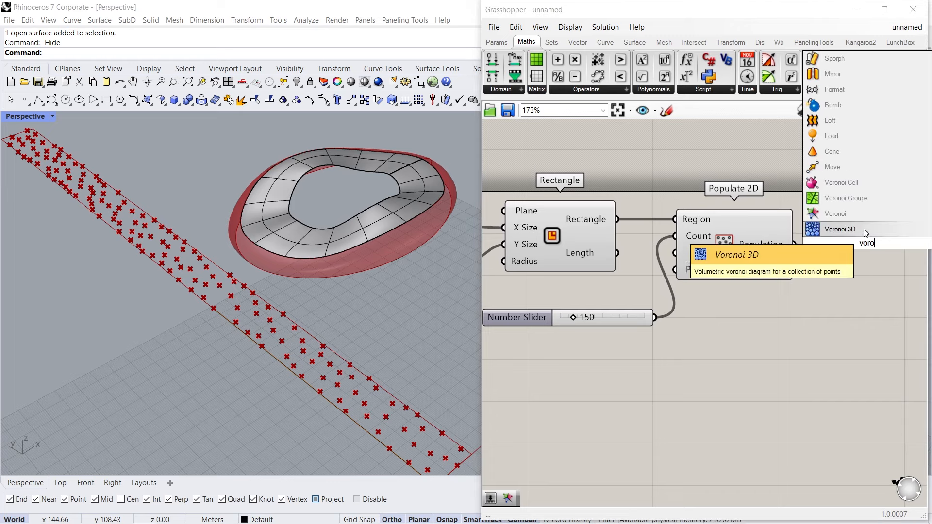
click(865, 217)
right_drag(811, 312, 741, 317)
drag(775, 252, 800, 251)
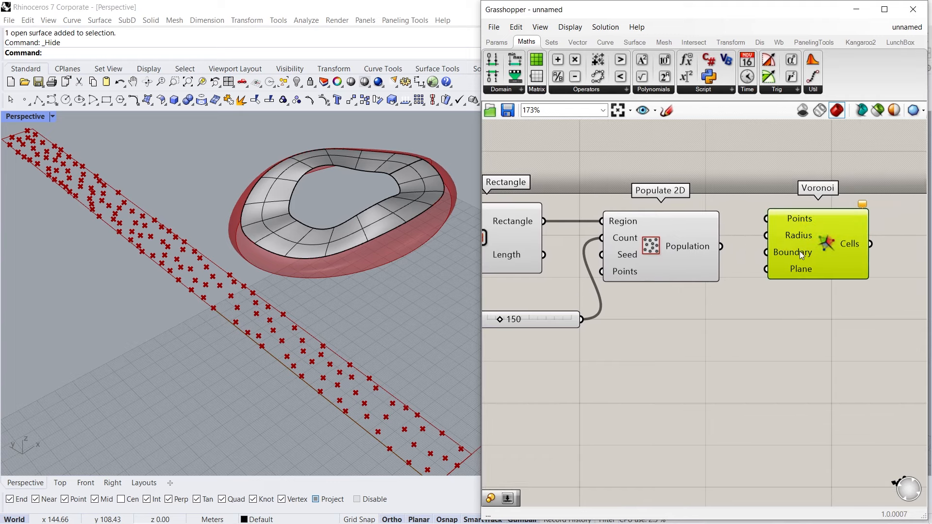
drag(720, 245, 814, 255)
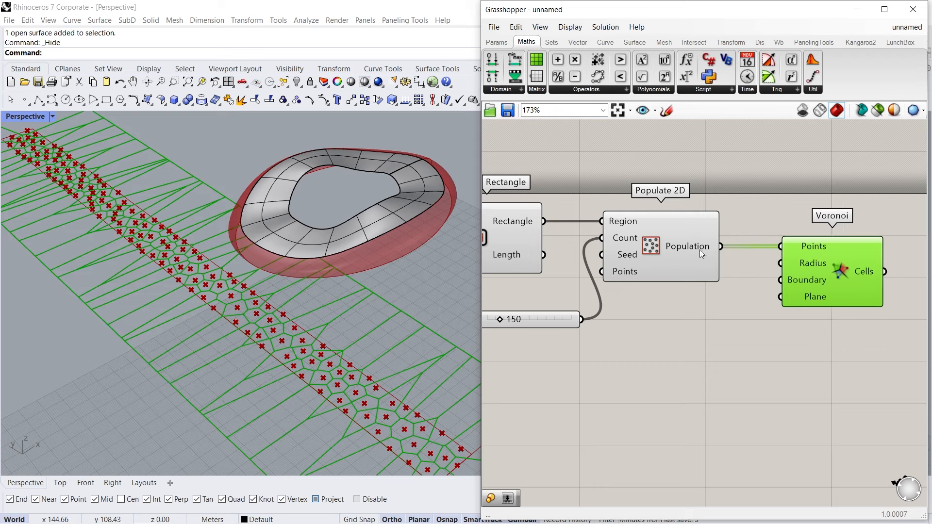
drag(543, 220, 778, 289)
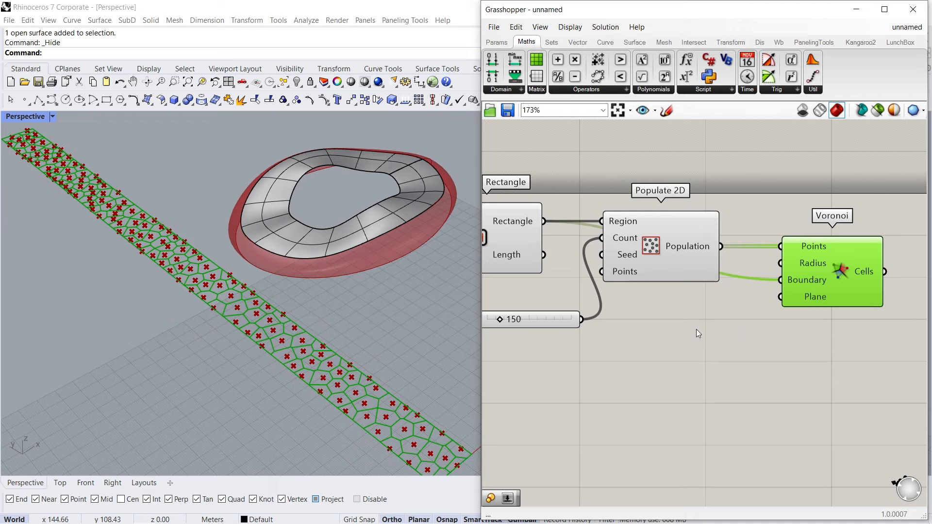
- Add a Scale component and connect the Voronoi Cells output to its Geometry input, leaving space between the two components
right_drag(822, 304, 727, 300)
double_click(868, 270)
text(sca)
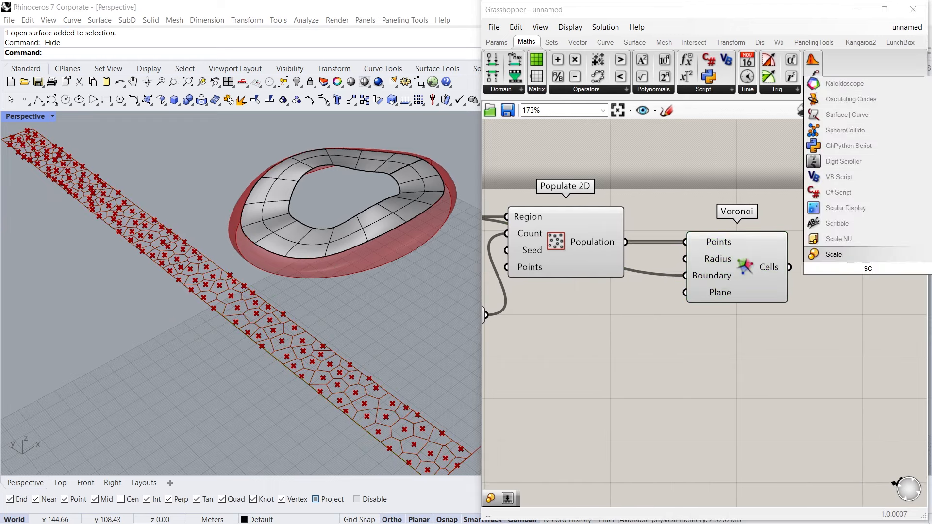
click(864, 257)
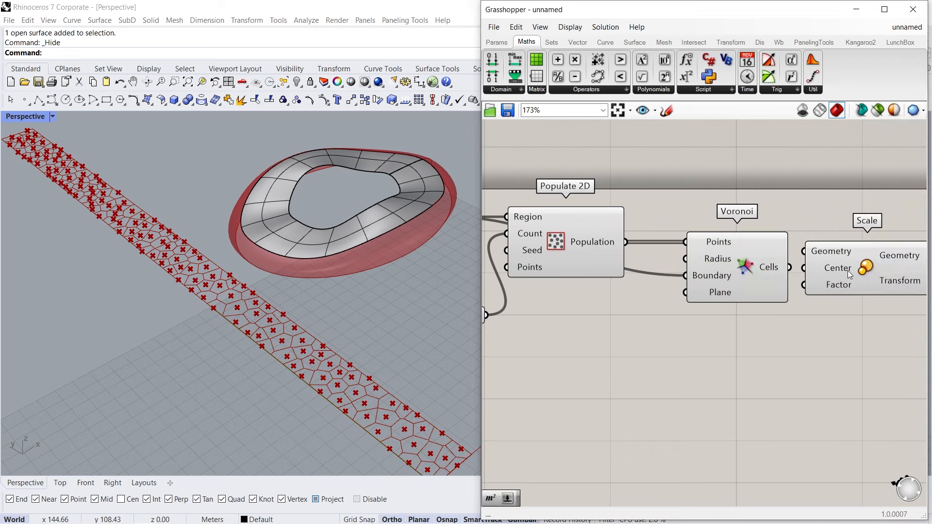
right_drag(817, 315, 704, 305)
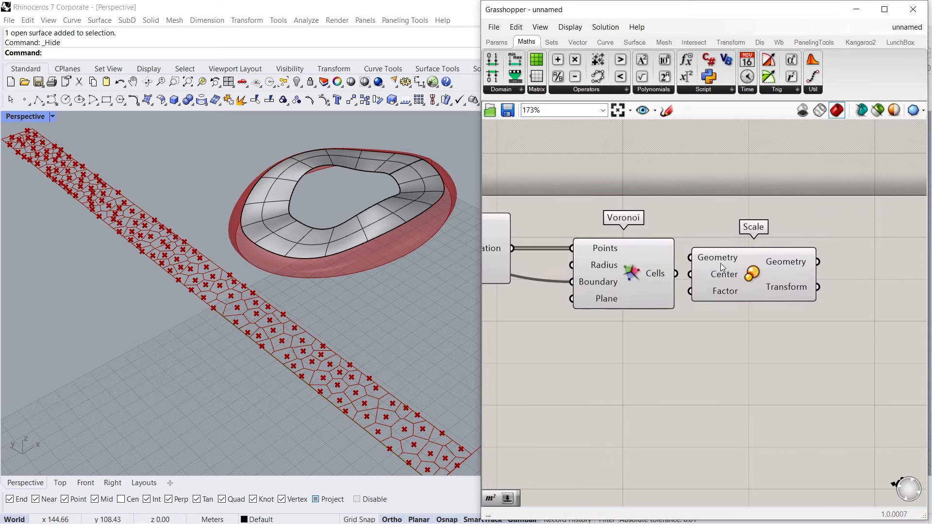
click(777, 261)
drag(777, 262, 780, 261)
drag(677, 273, 781, 281)
right_drag(781, 281, 686, 289)
drag(687, 288, 804, 285)
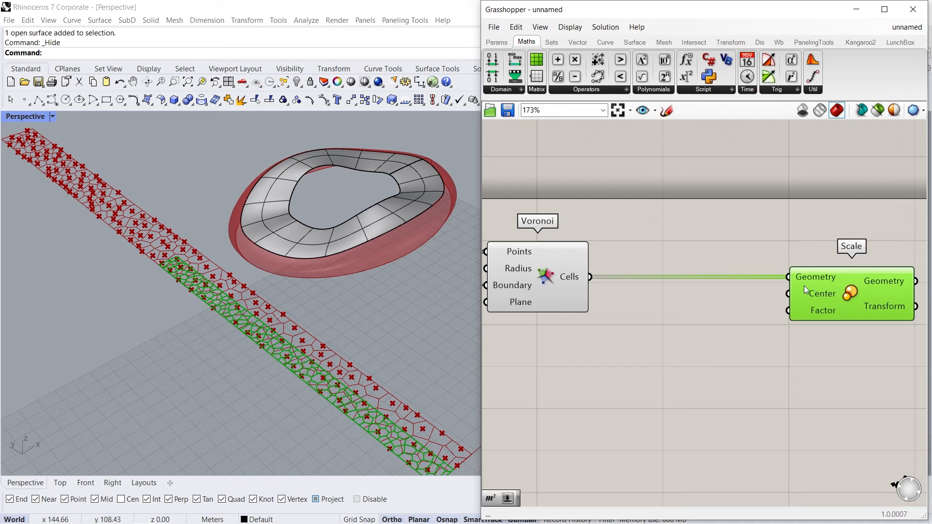
- Add an Area component fed by the Voronoi Cells output and connect its Centroid output to the Scale Center input
double_click(673, 318)
text(are)
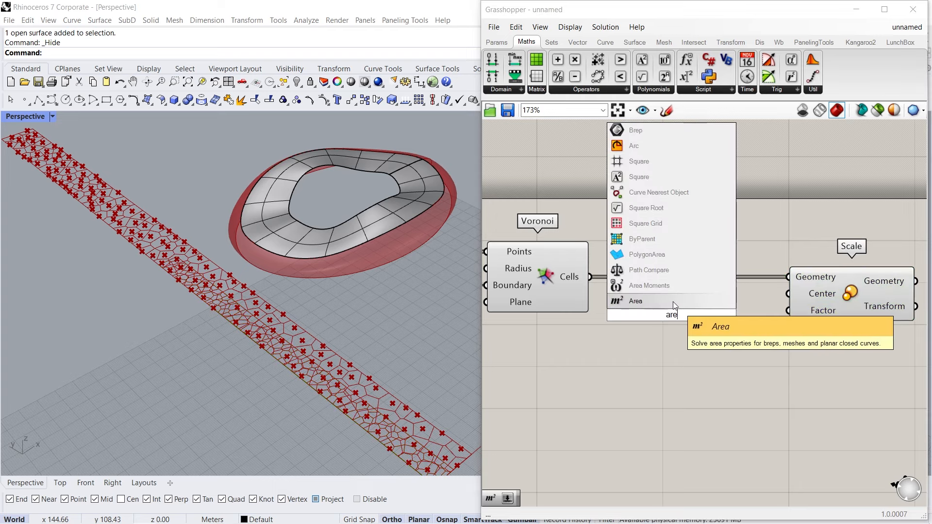
click(672, 301)
drag(662, 310, 678, 326)
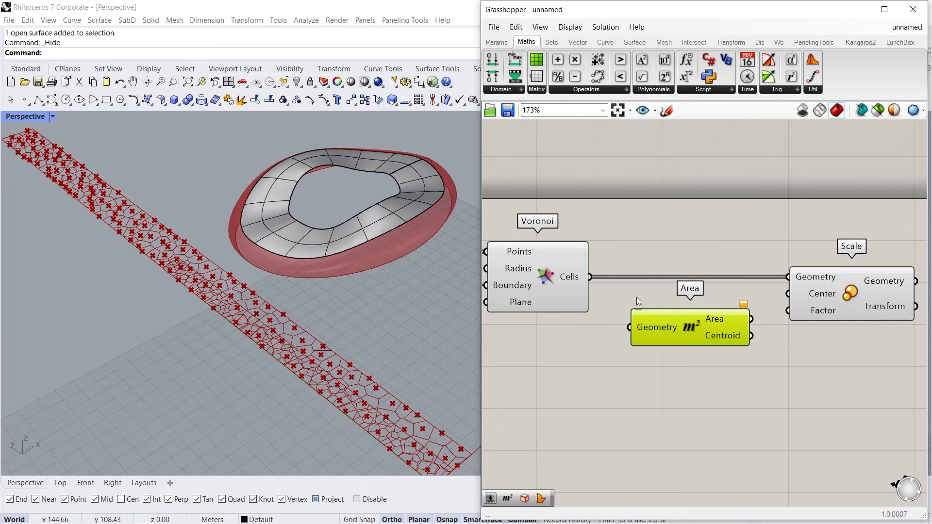
drag(589, 277, 630, 327)
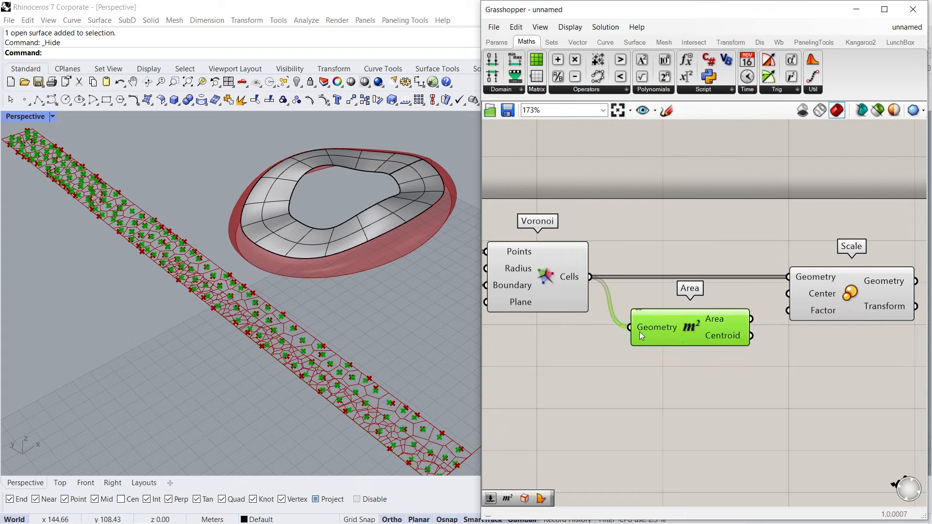
drag(751, 336, 778, 294)
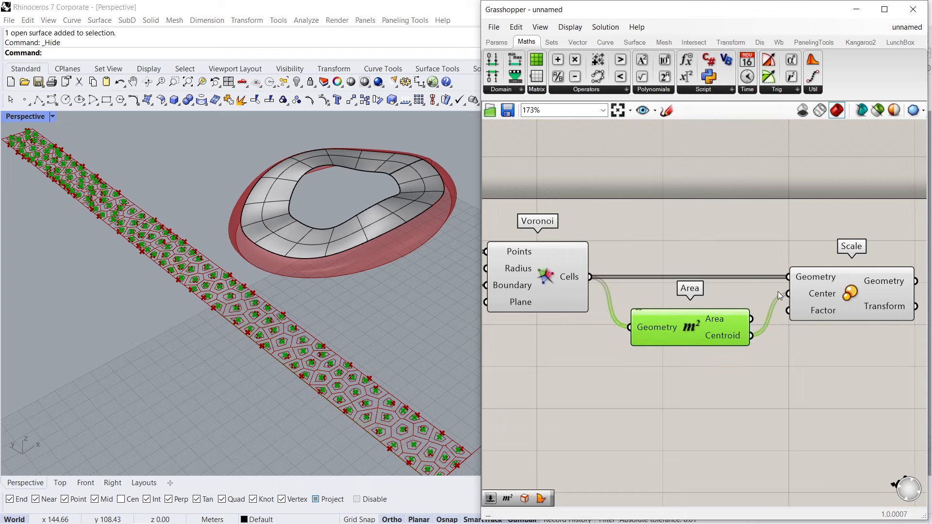
- Turn off the preview of the Populate 2D, Voronoi and Area components
scroll(700, 340, down, 4)
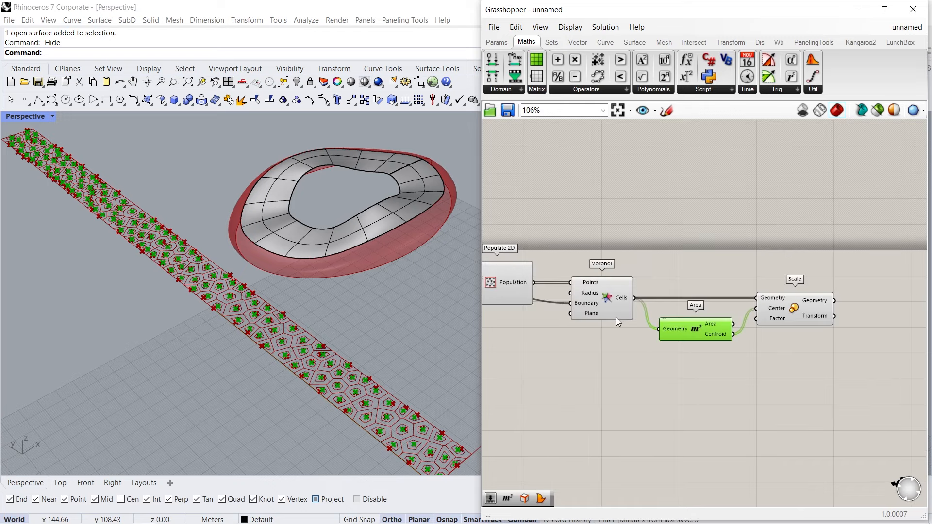
right_drag(616, 317, 712, 307)
drag(786, 205, 590, 362)
middle_click(586, 275)
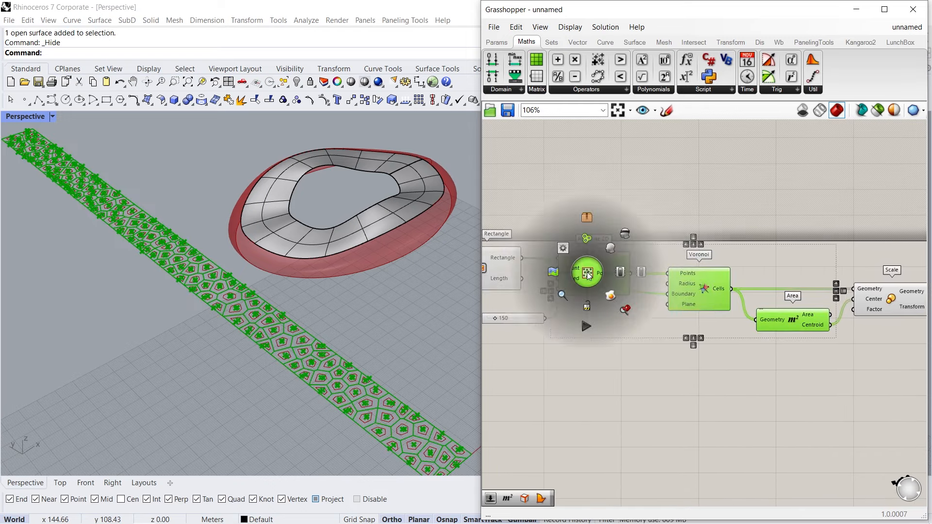
click(627, 235)
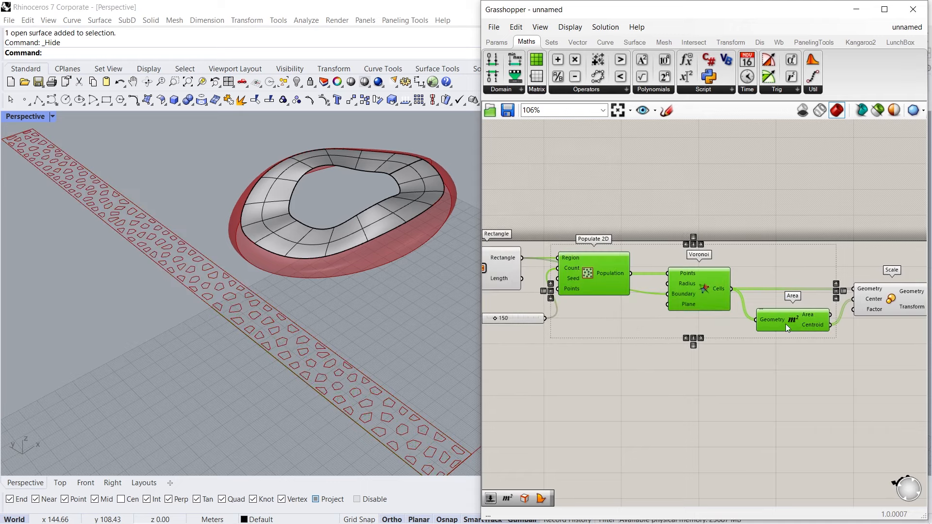
- Create a number slider set to 0.50 and connect it to the Scale Factor input
scroll(857, 313, up, 3)
right_drag(858, 313, 749, 278)
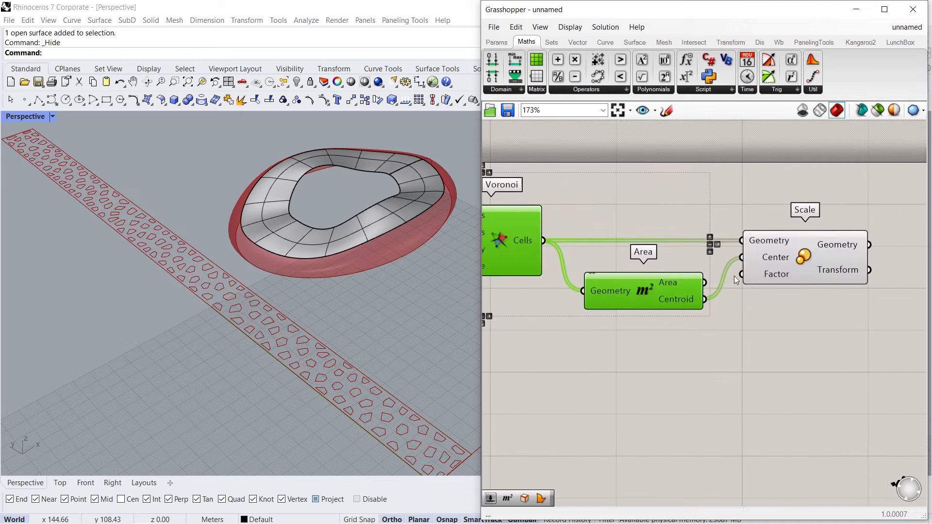
click(667, 353)
double_click(668, 353)
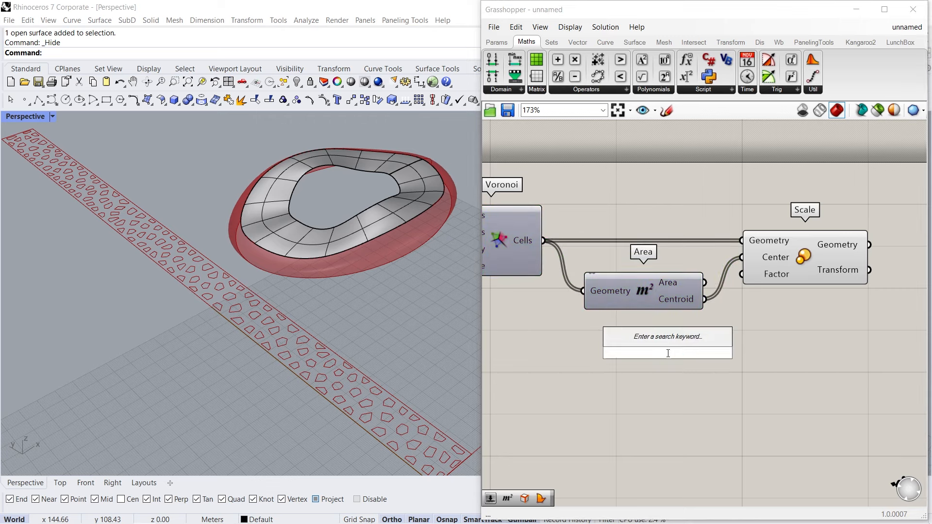
text(0.50)
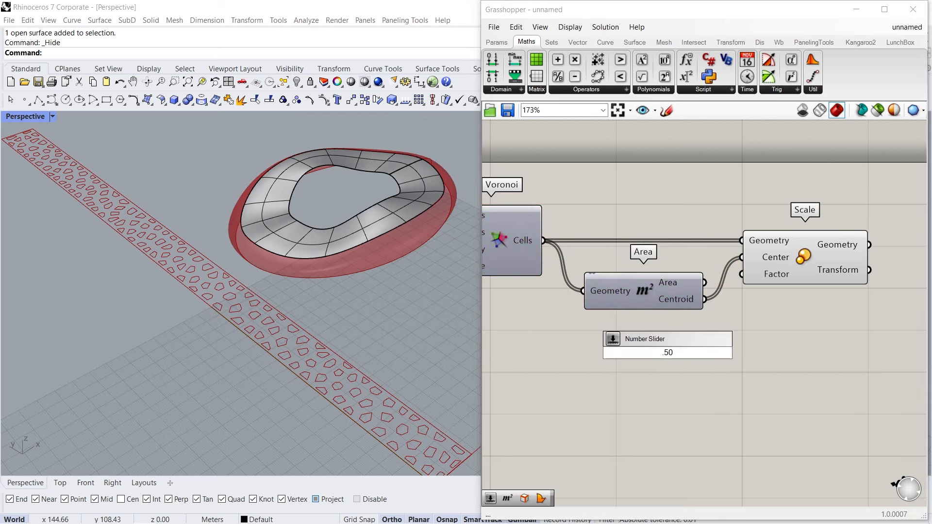
key(Return)
drag(753, 353, 734, 288)
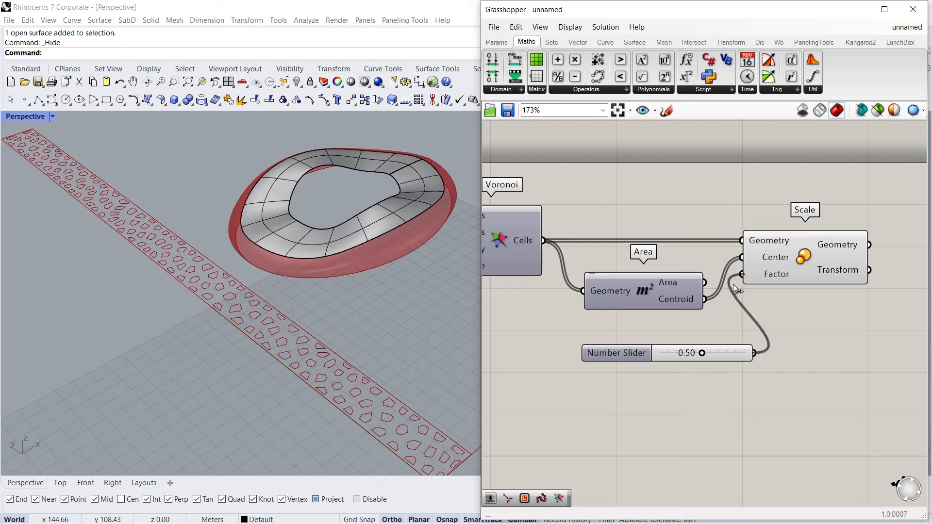
- Set the scale factor slider to 0.75
mouse_move(702, 354)
mouse_down()
mouse_move(711, 354)
mouse_move(683, 354)
mouse_move(699, 355)
mouse_up()
double_click(701, 352)
click(706, 352)
key(BackSpace)
key(BackSpace)
text(75)
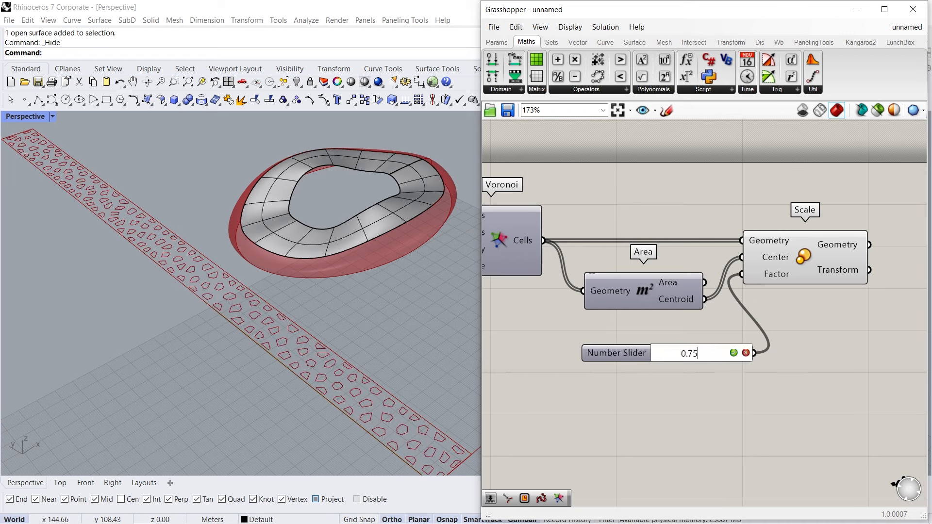
key(Return)
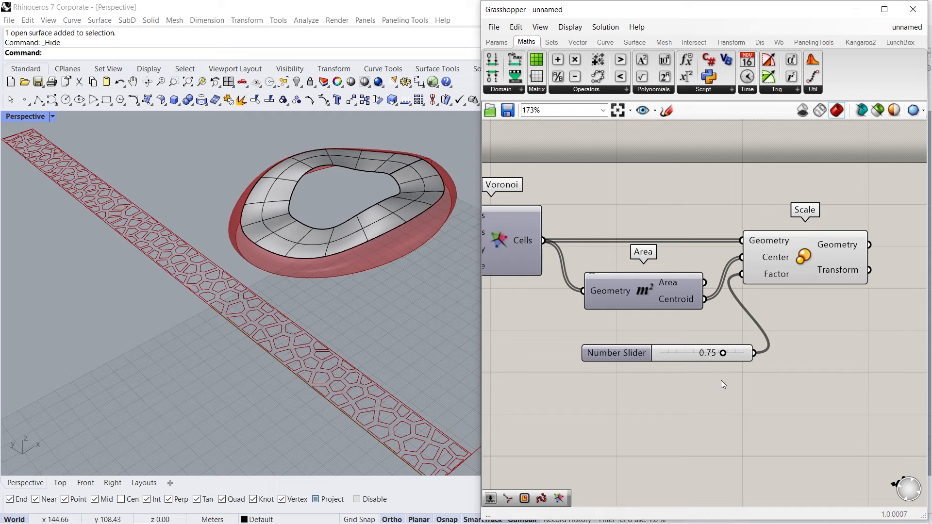
- Add a Rebuild Curve component and connect the Scale Geometry output to its Curve input
right_drag(795, 339, 676, 334)
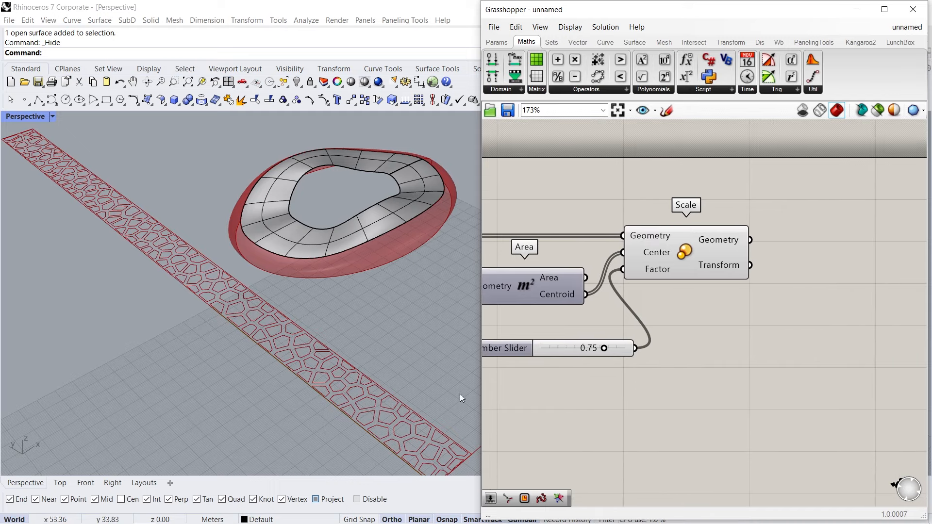
right_drag(366, 442, 348, 409)
right_drag(740, 328, 668, 328)
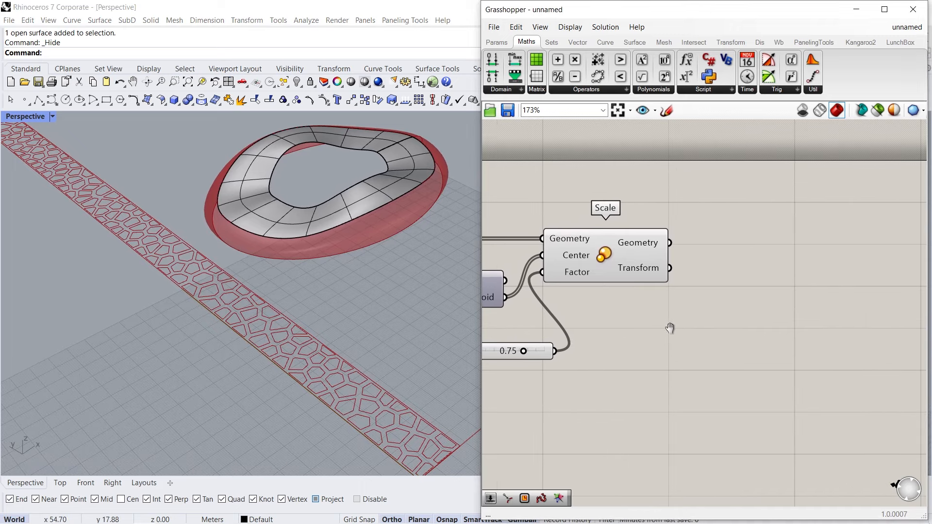
double_click(771, 268)
text(reb)
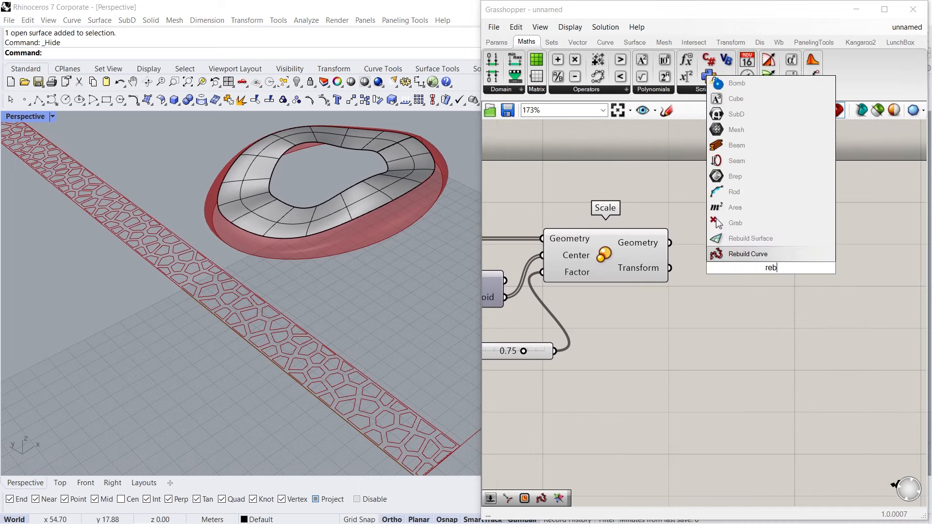
click(785, 253)
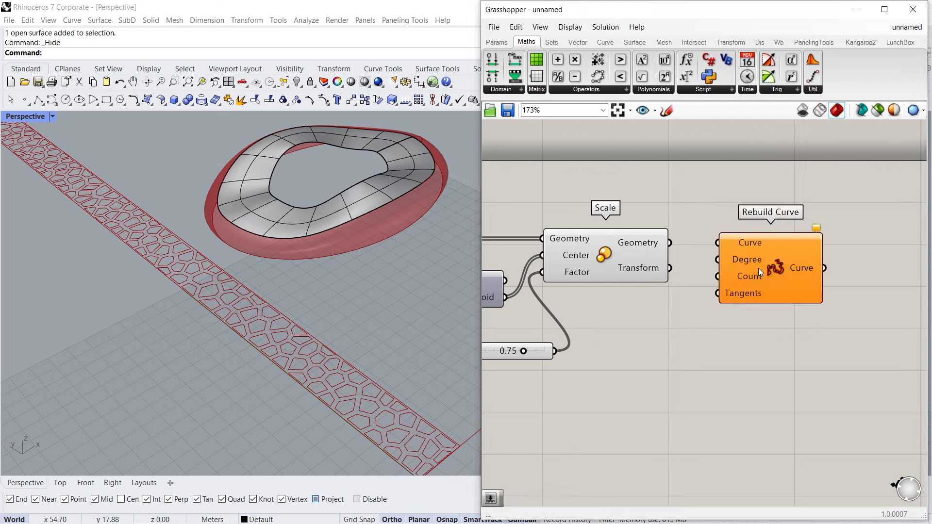
drag(765, 270, 768, 269)
drag(668, 242, 809, 259)
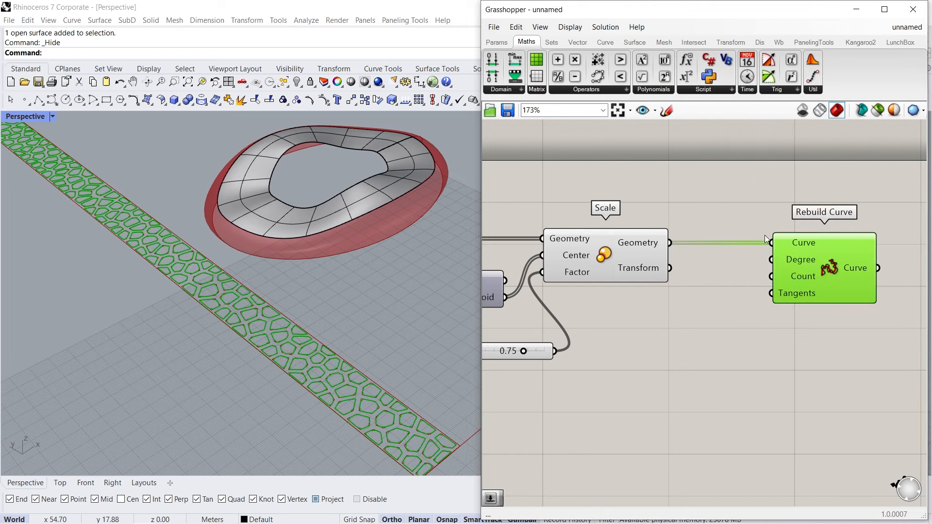
- Turn off the preview of the Scale component
drag(682, 206, 606, 275)
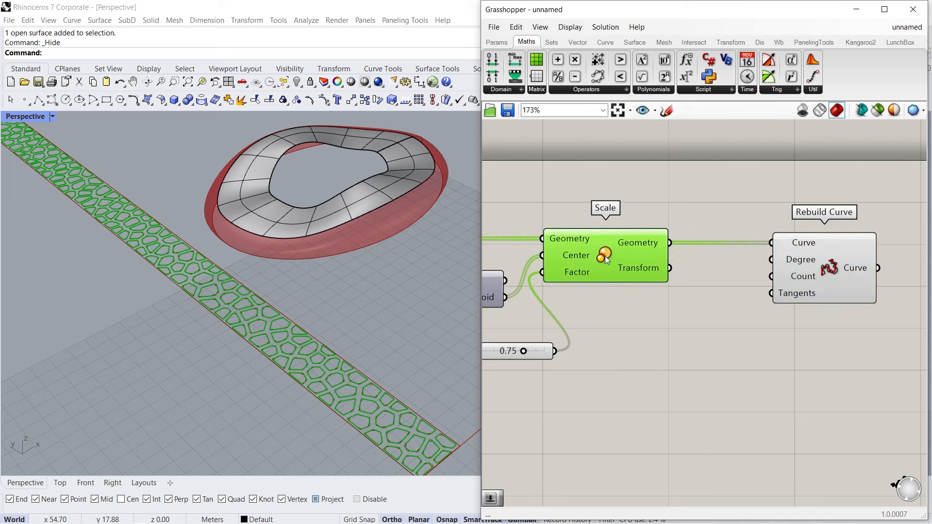
middle_click(604, 255)
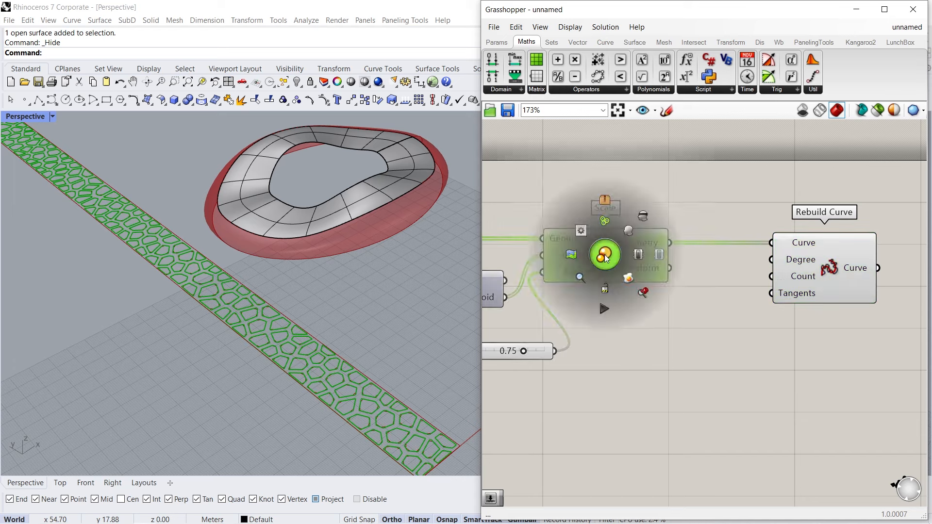
click(642, 216)
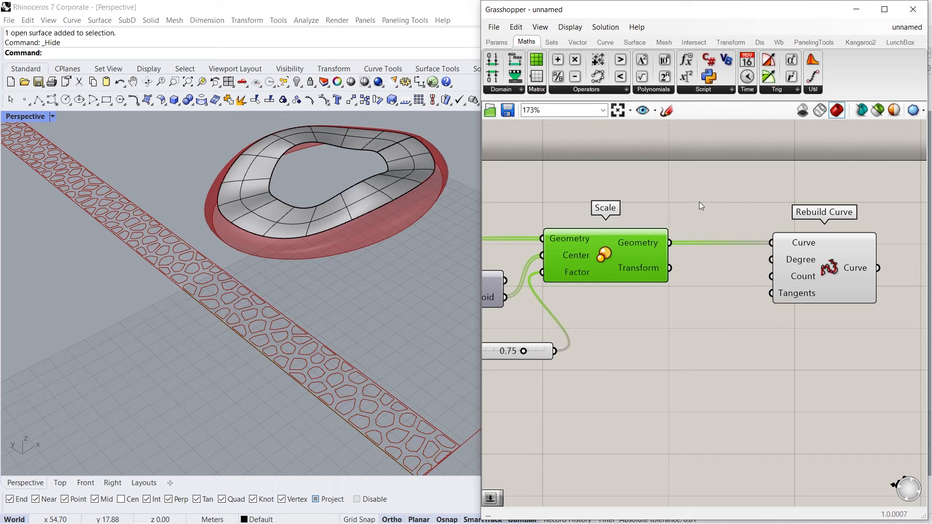
- Create a number slider set to 4, connect it to the Rebuild Curve Degree input, and test other degree values
double_click(694, 179)
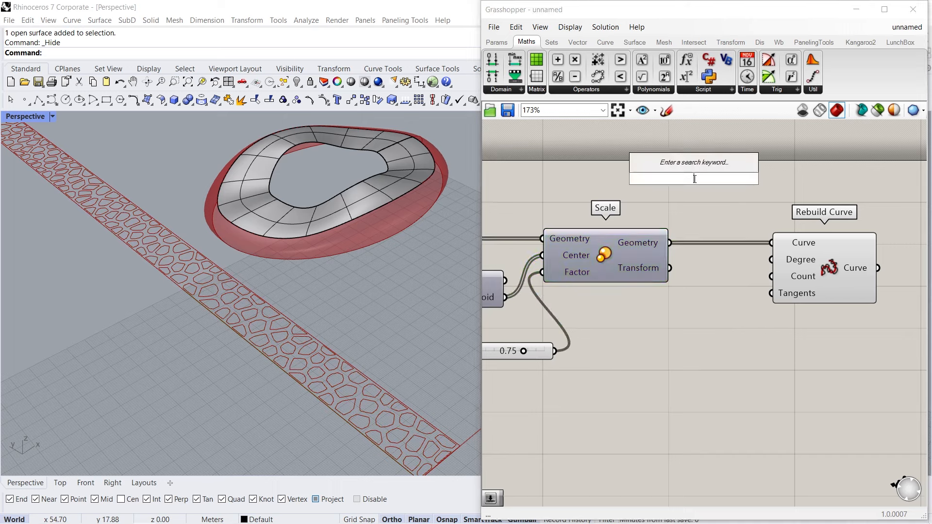
text(4)
key(Return)
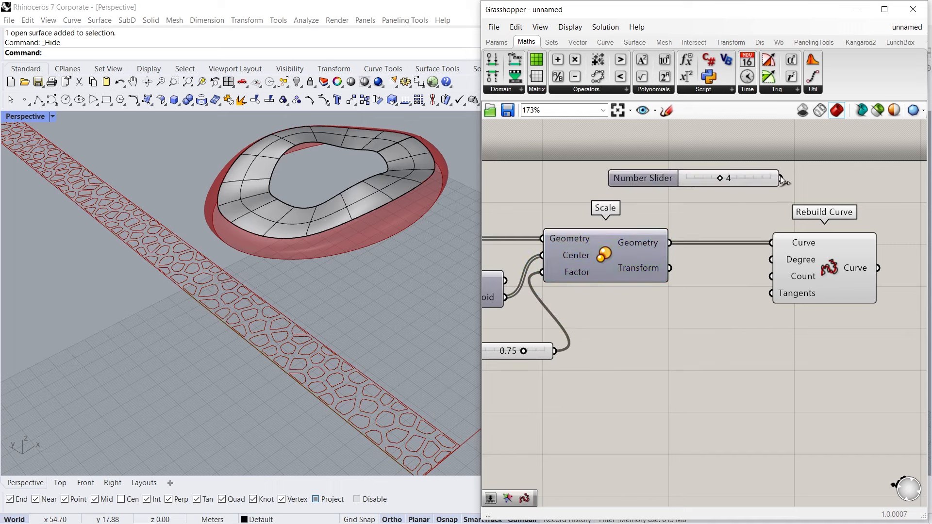
drag(780, 178, 770, 260)
drag(748, 179, 737, 179)
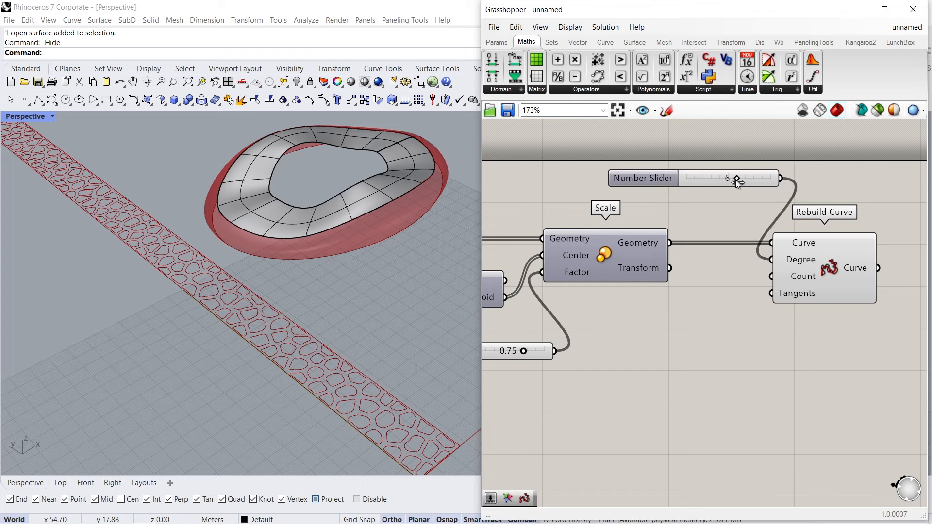
- Create a number slider for the Rebuild Curve Count input, try different counts, and keep it at 3
double_click(688, 333)
text(3)
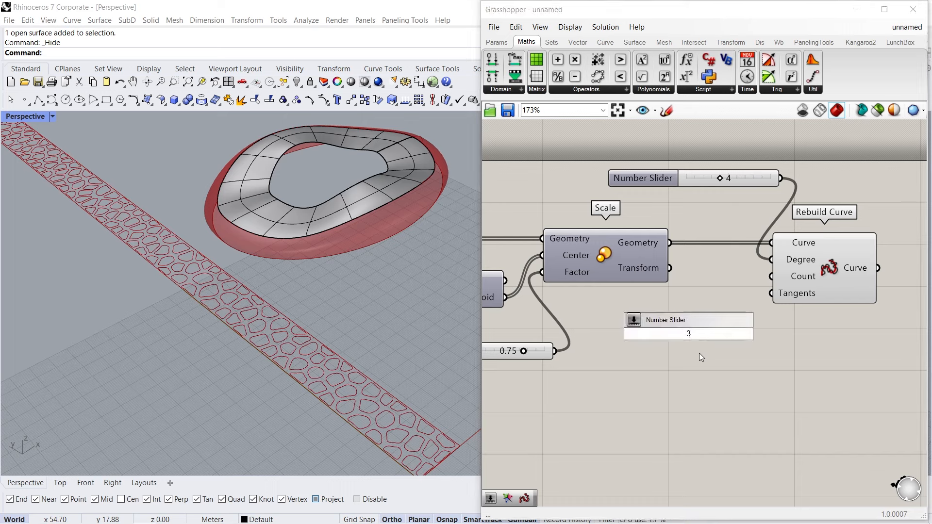
key(Return)
drag(776, 333, 764, 276)
drag(706, 335, 753, 333)
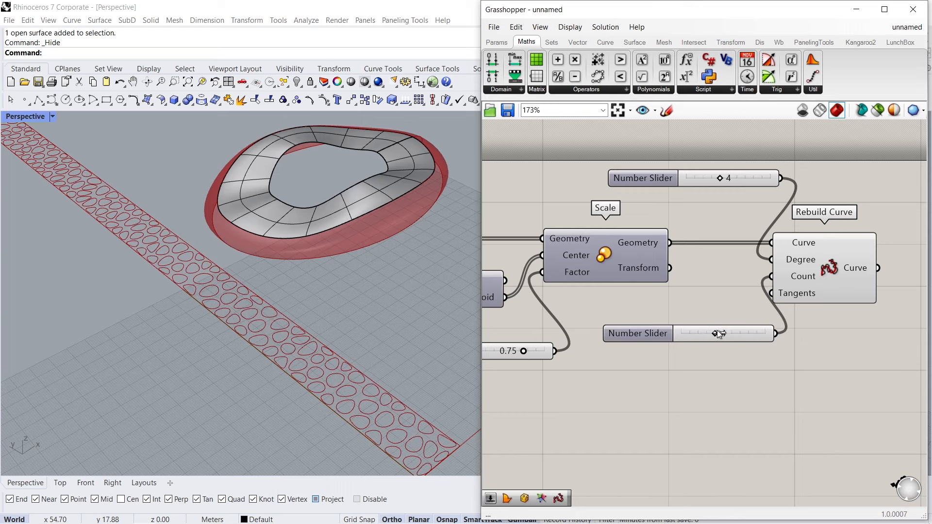
key(Left)
- Place the degree slider above and the count slider below the Scale component, aligning all three on their vertical centre line
drag(672, 338, 638, 310)
drag(659, 189, 638, 215)
drag(672, 165, 636, 307)
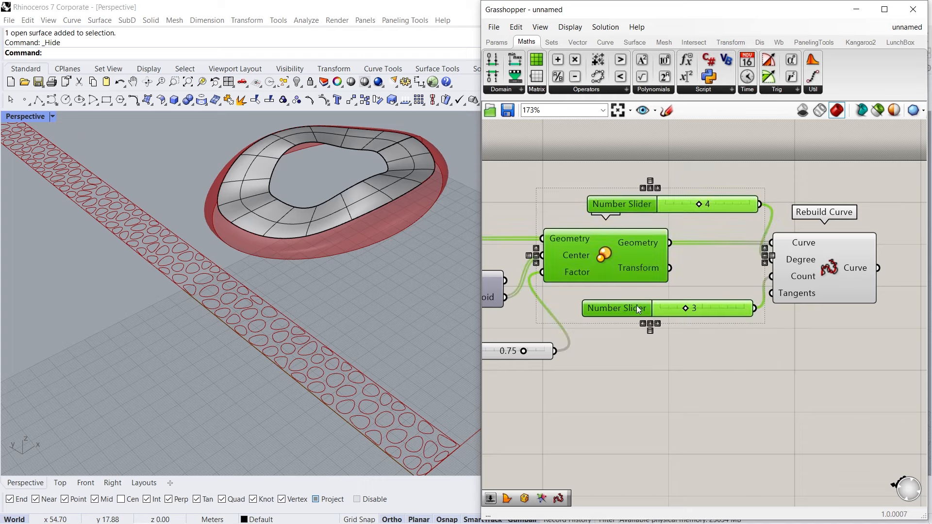
click(651, 190)
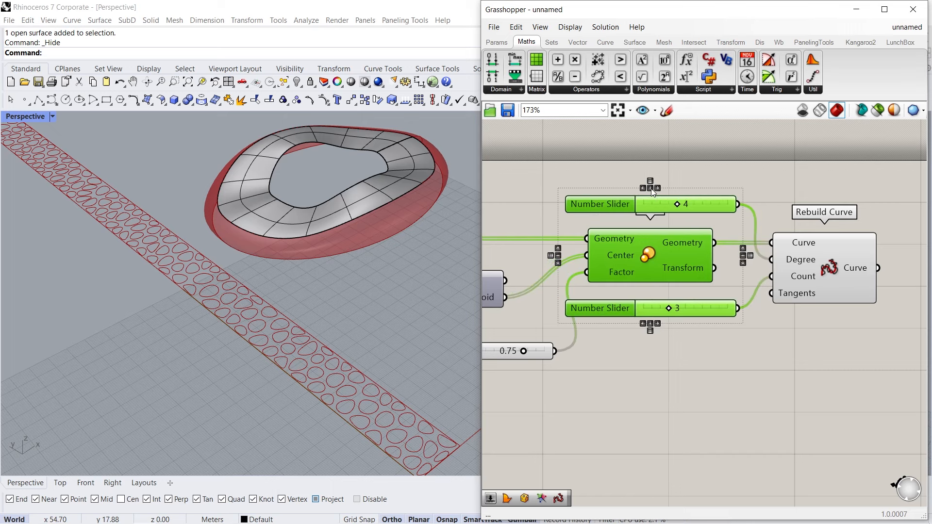
click(700, 352)
drag(616, 204, 613, 188)
- Add a Boundary Surfaces component and connect the Rebuild Curve output to its Edges input
right_drag(820, 318, 679, 312)
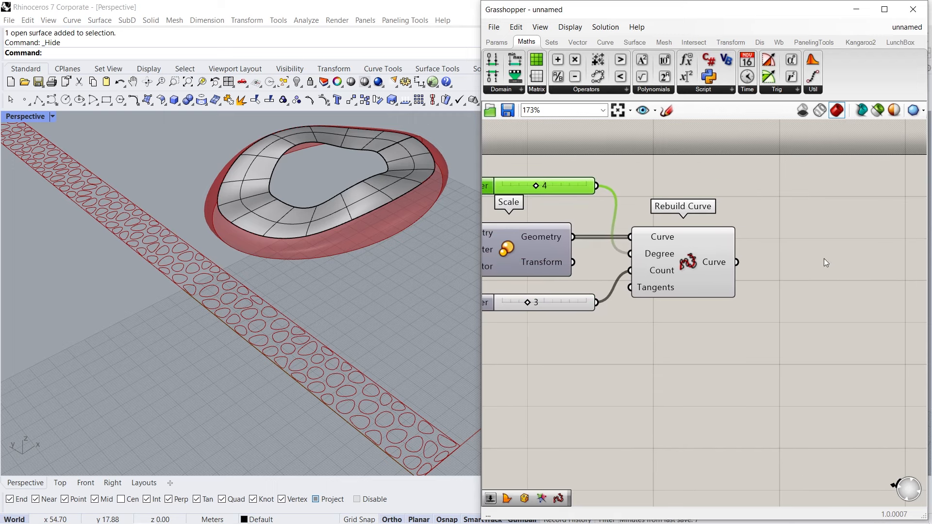
right_drag(826, 263, 803, 262)
double_click(811, 259)
text(boun)
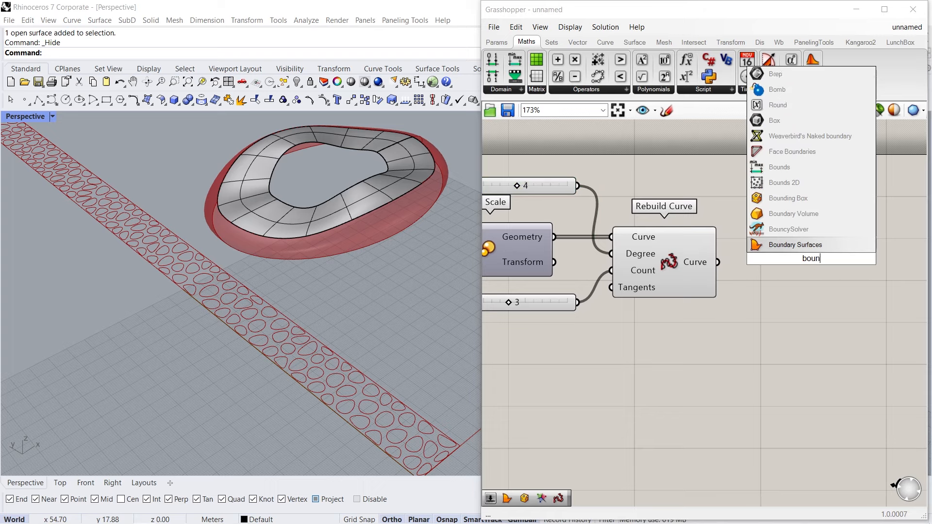
click(826, 243)
click(808, 264)
drag(717, 262, 808, 267)
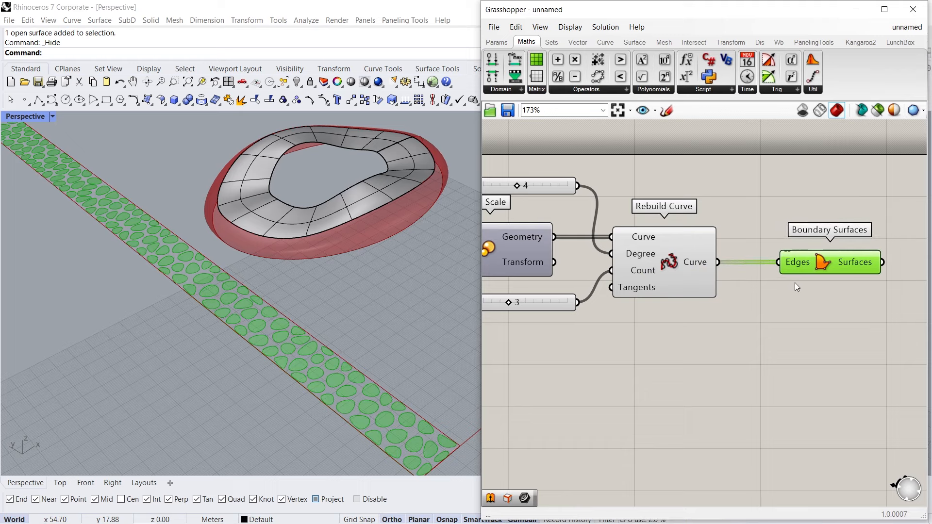
- Add a Relay above the Rectangle and Populate 2D components and connect the Rectangle output to it
scroll(694, 291, down, 4)
right_drag(485, 264, 715, 268)
right_drag(560, 260, 662, 265)
right_drag(594, 250, 617, 270)
scroll(615, 217, up, 3)
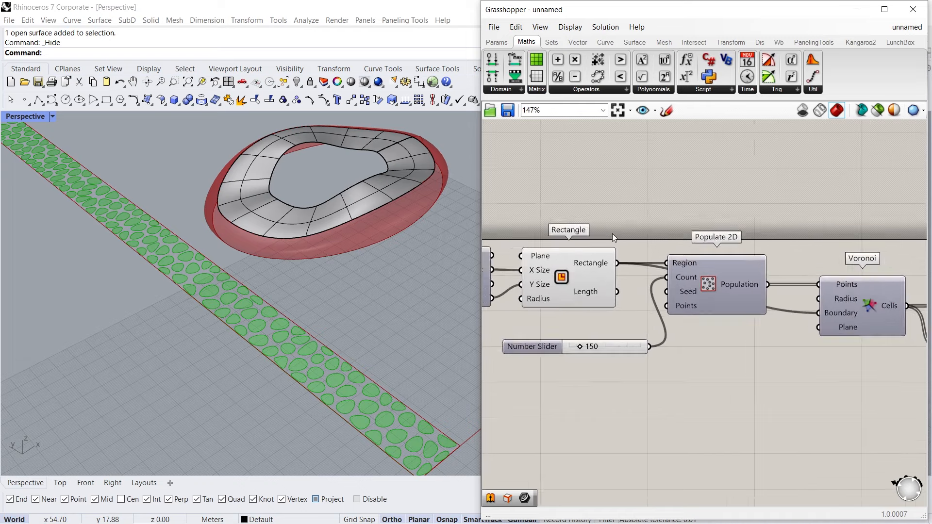
double_click(626, 194)
text(rel)
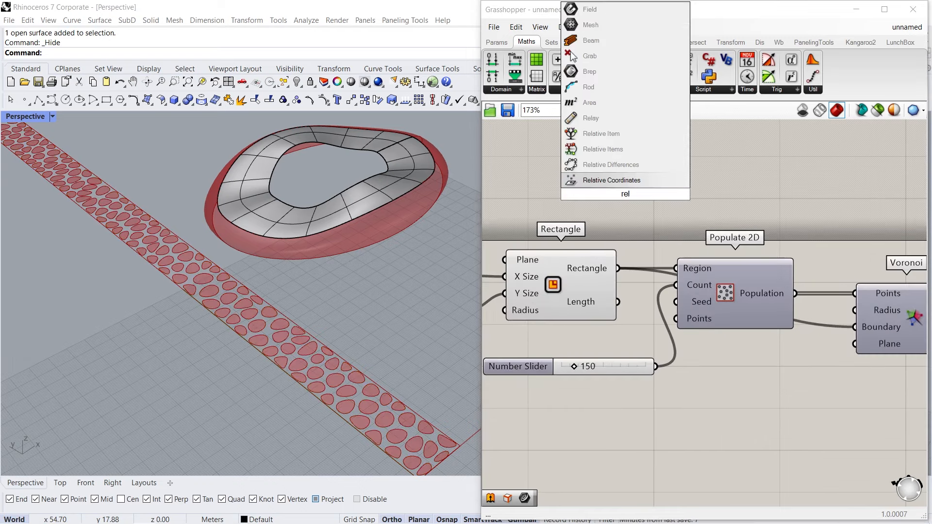
click(633, 118)
drag(626, 195, 655, 201)
drag(617, 268, 632, 197)
- Move the Relay along the definition to sit just above and before the Boundary Surfaces component
scroll(586, 252, down, 4)
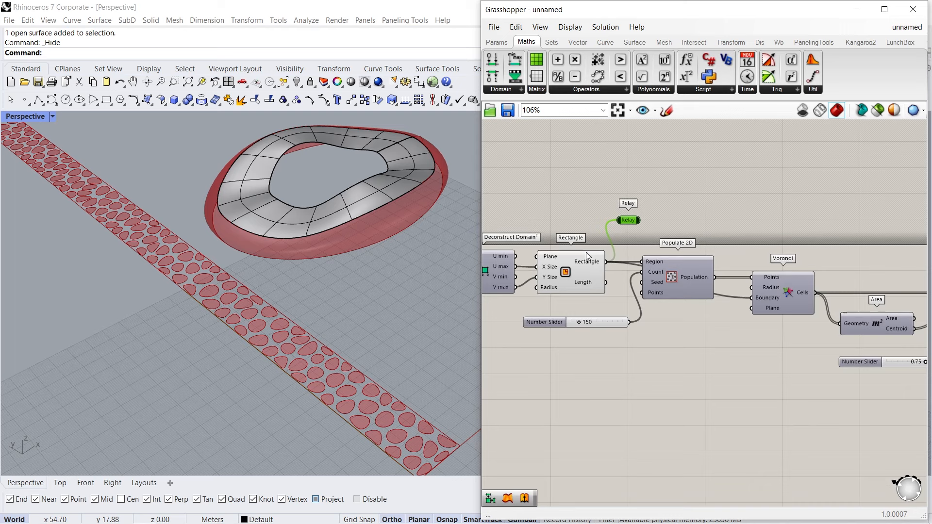
drag(618, 229, 808, 253)
right_drag(809, 253, 613, 288)
drag(608, 279, 803, 297)
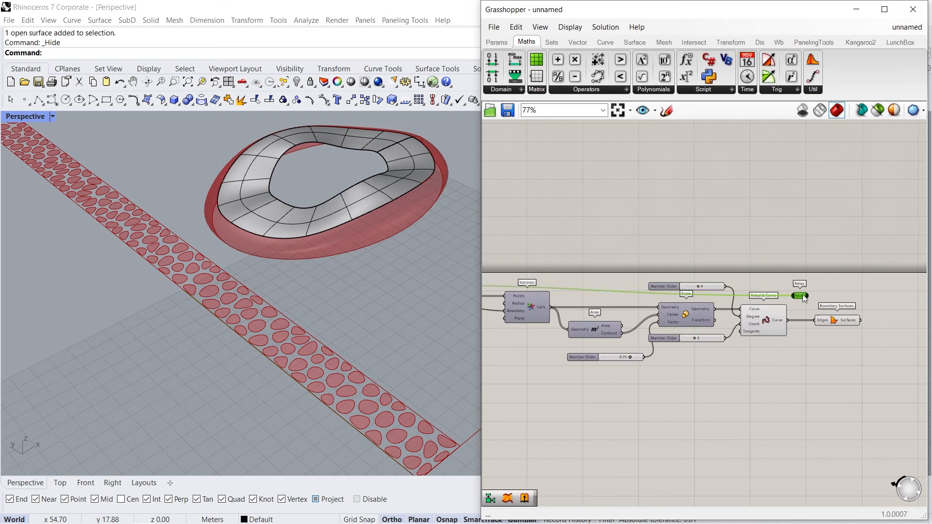
- Connect the Relay output to the Boundary Surfaces Edges input alongside the Rebuild Curve wire, and flatten that input
scroll(818, 311, up, 6)
scroll(807, 304, up, 1)
drag(787, 262, 799, 349)
click(837, 349)
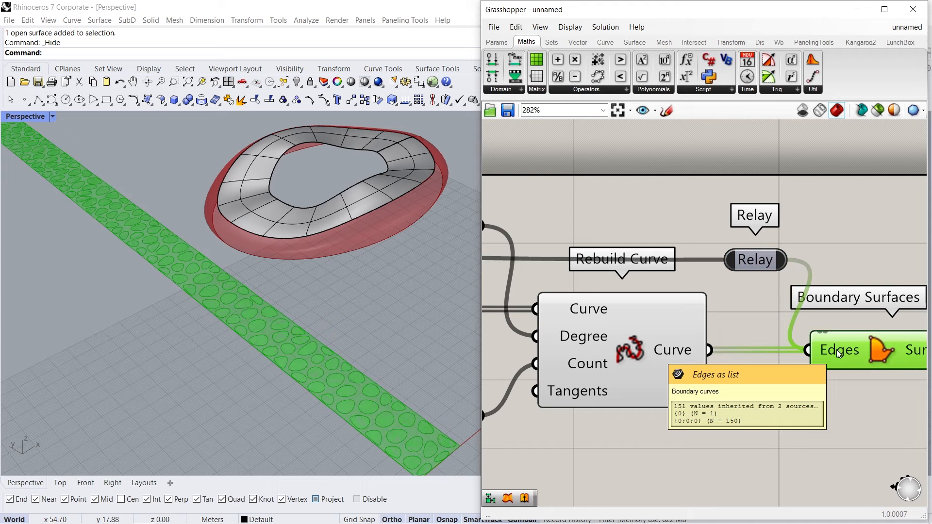
right_click(837, 350)
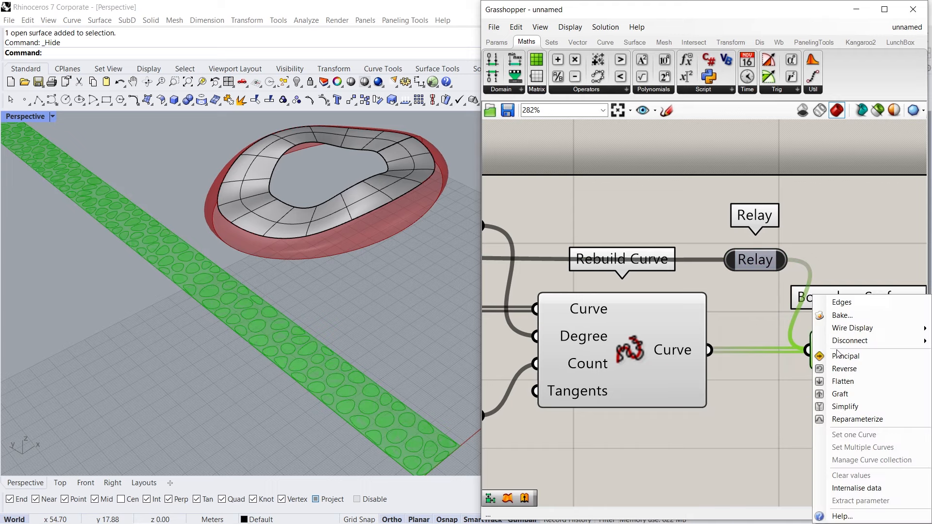
click(869, 381)
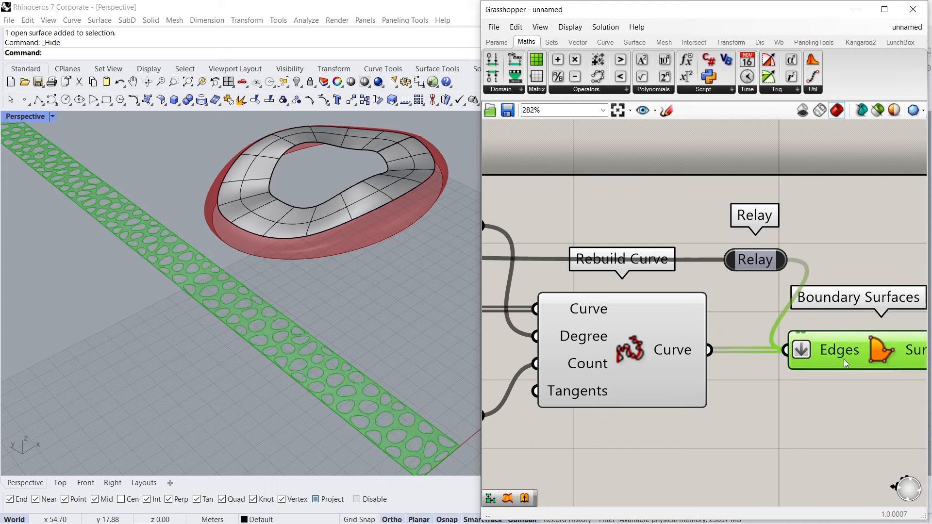
scroll(680, 307, down, 3)
right_drag(819, 356, 692, 354)
click(698, 365)
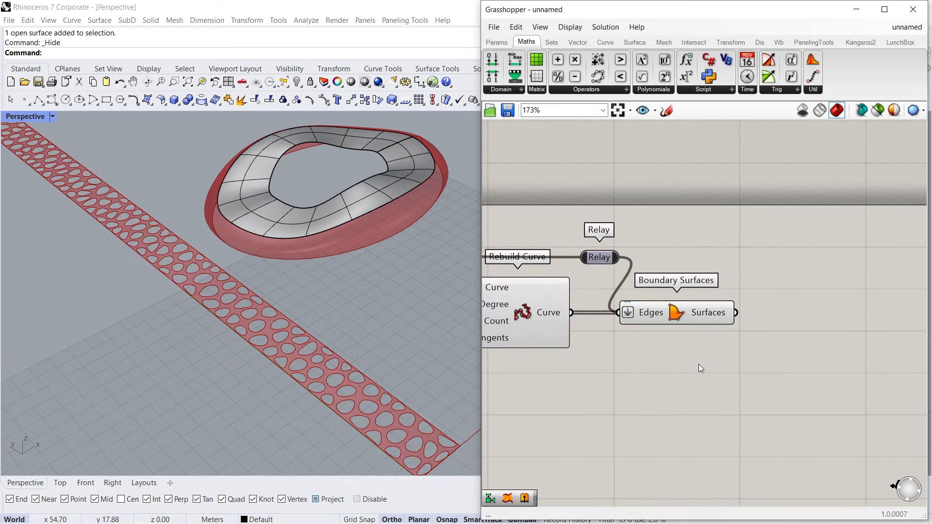
- Add an Extrude component after Boundary Surfaces and connect the Surfaces output to its Base input
double_click(819, 318)
text(extr)
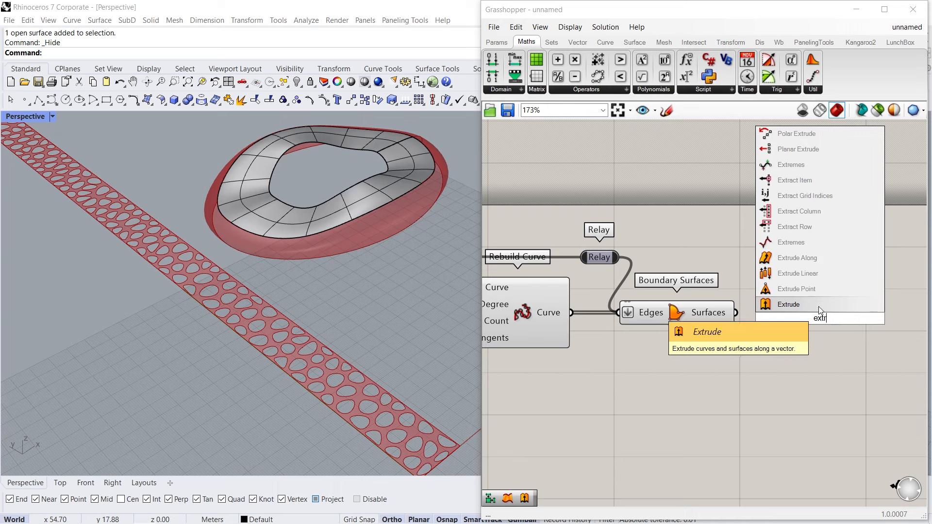
click(824, 306)
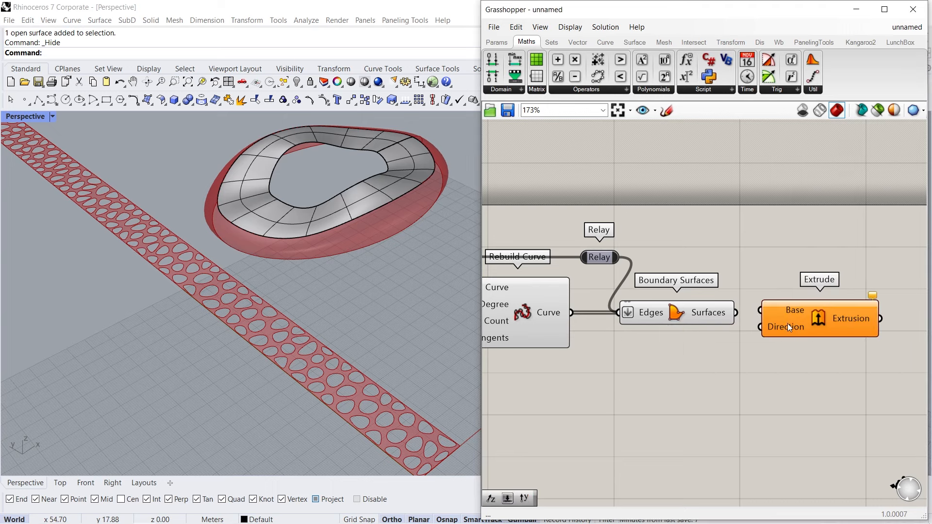
drag(736, 313, 785, 312)
drag(809, 316, 825, 318)
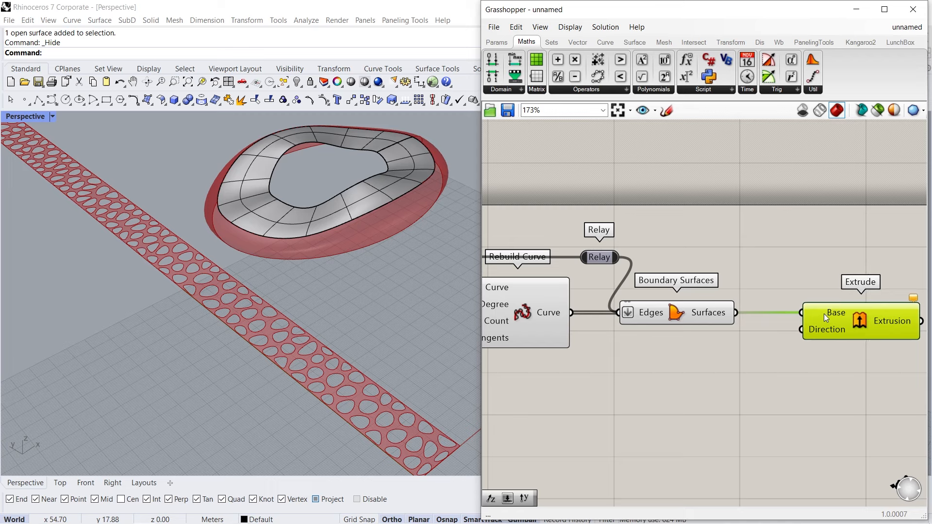
- Add a Unit Z vector below Boundary Surfaces and connect it to the Extrude Direction input
double_click(697, 366)
text(z)
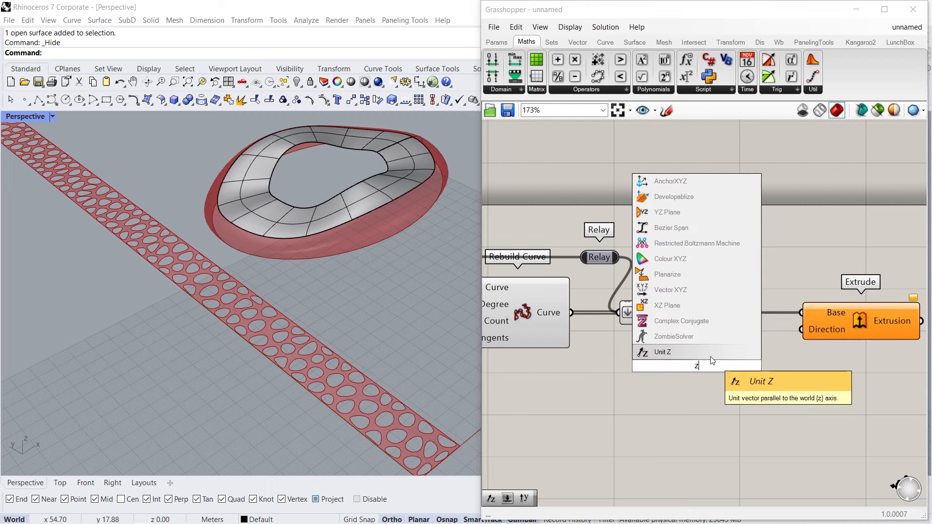
key(Return)
drag(766, 360, 796, 333)
drag(692, 365, 713, 374)
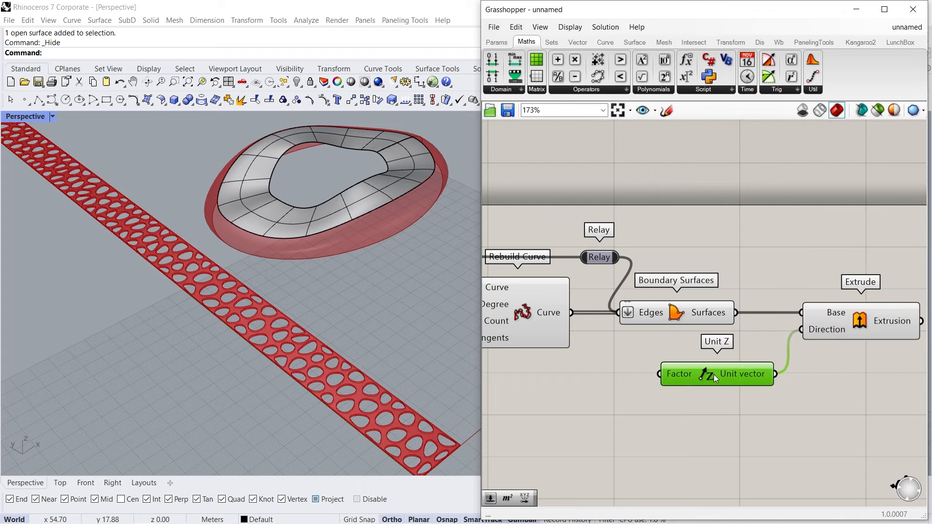
- Create a number slider set to 0.4 and connect it to the Unit Z Factor input
double_click(552, 386)
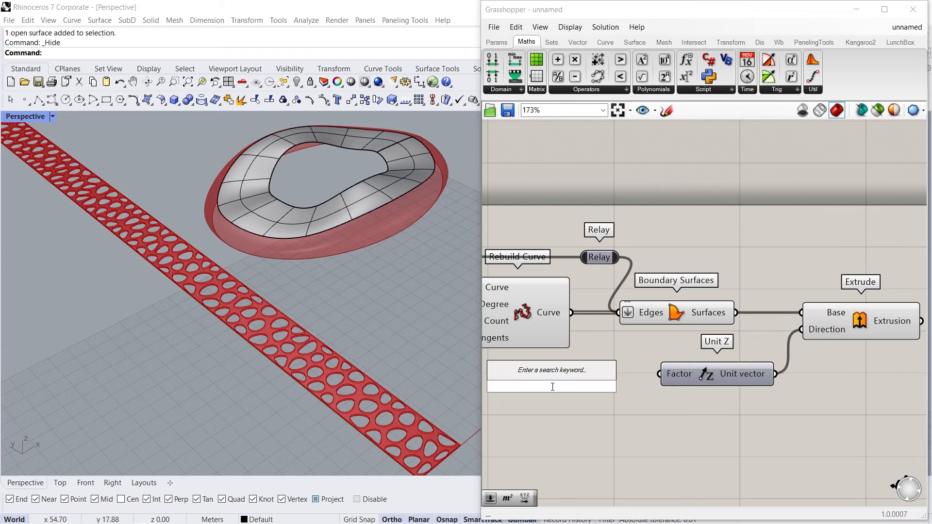
text(4)
key(Return)
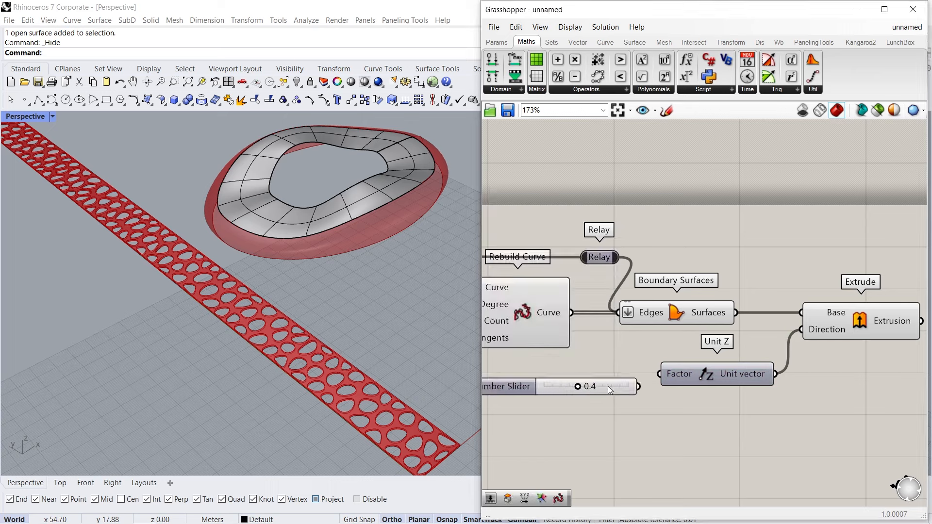
drag(650, 375, 689, 374)
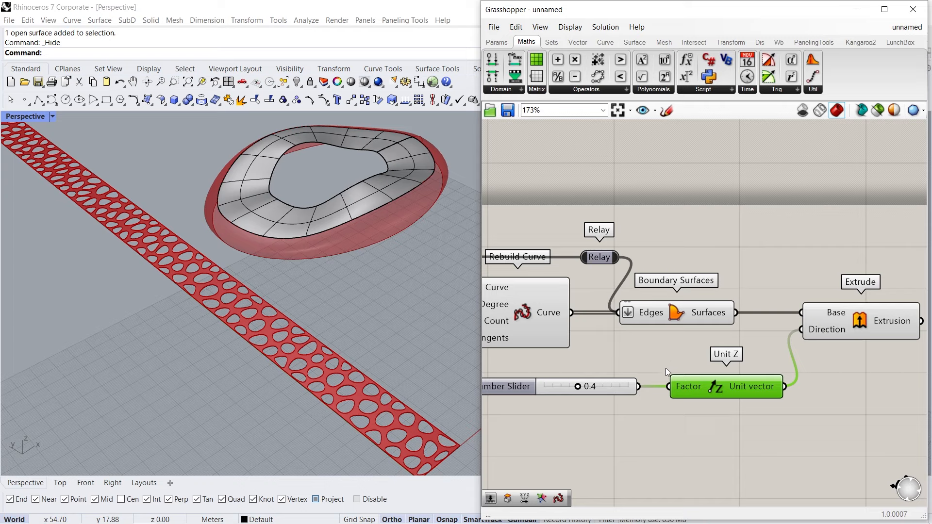
- Turn off the preview of the Rebuild Curve, Boundary Surfaces and other helper components feeding Extrude
scroll(746, 304, down, 4)
drag(746, 211, 578, 363)
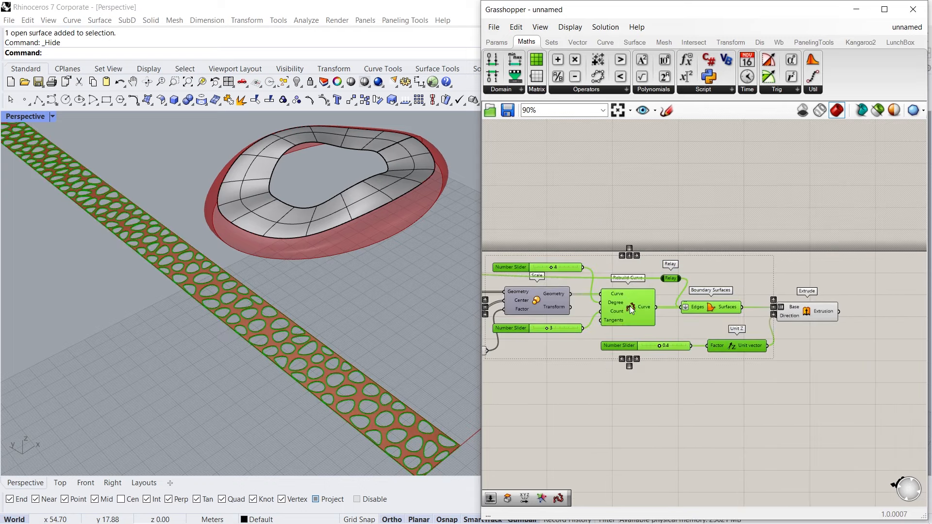
middle_click(630, 306)
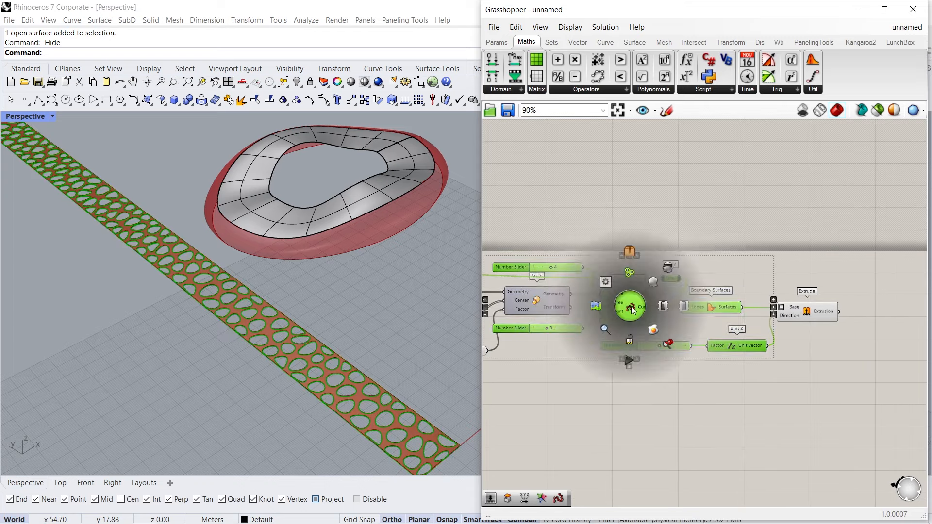
click(665, 269)
- Add a Surface Morph component after Extrude and connect the Extrusion output to its Geometry input
scroll(822, 329, up, 5)
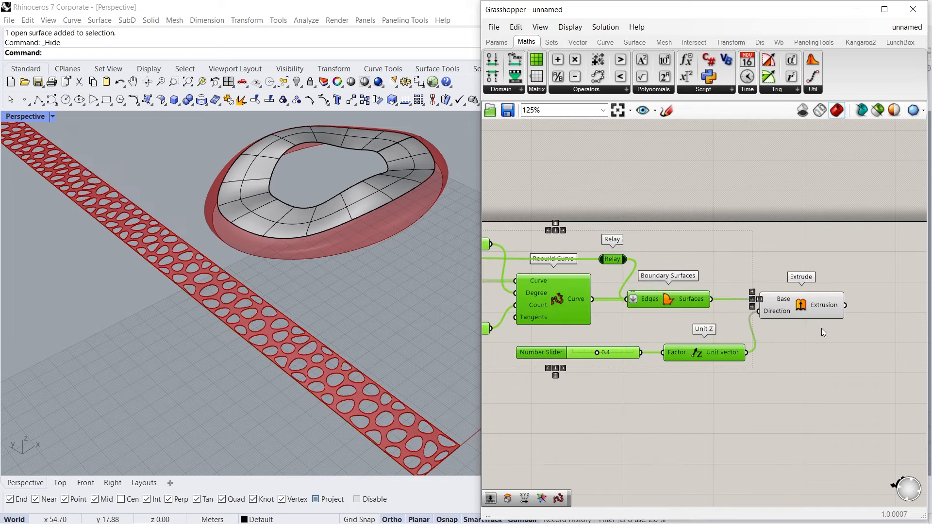
right_drag(836, 328, 682, 318)
right_drag(803, 295, 774, 262)
double_click(745, 361)
text(s)
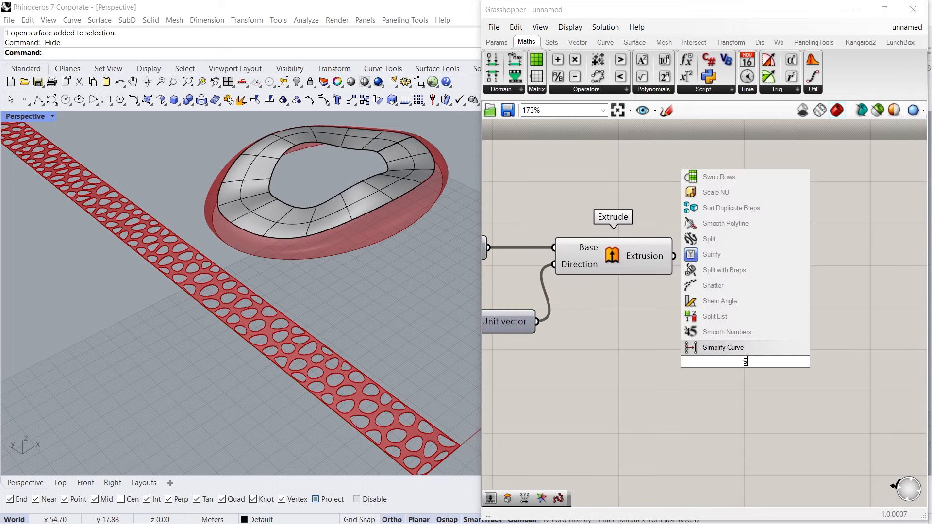
text(urfacemor)
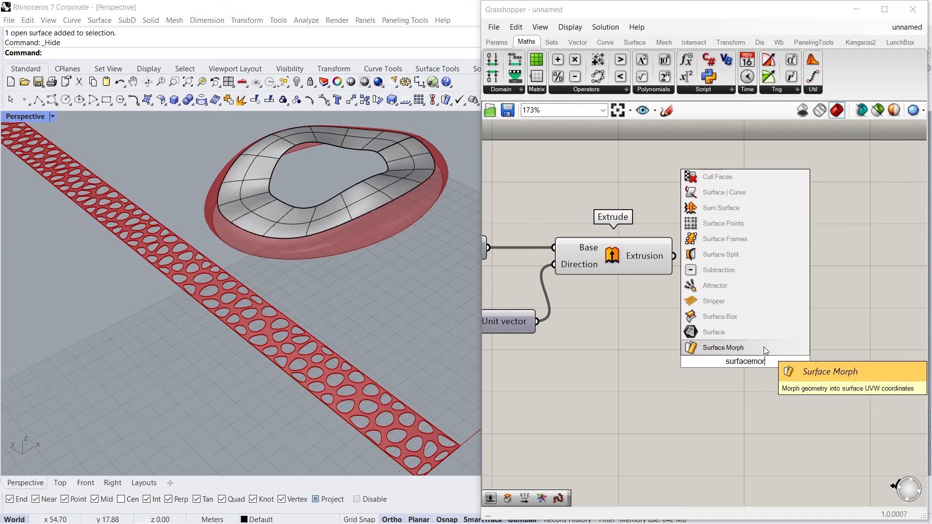
click(764, 346)
drag(721, 356, 743, 368)
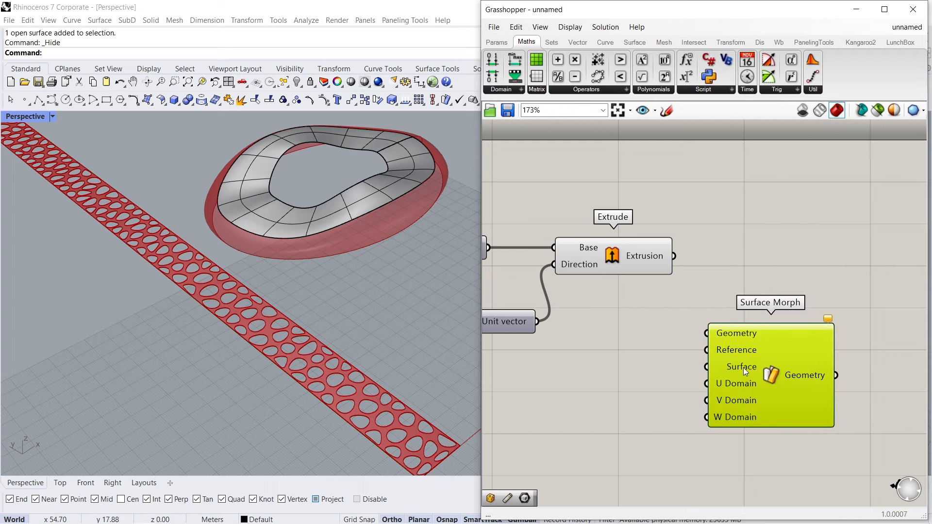
drag(674, 255, 750, 350)
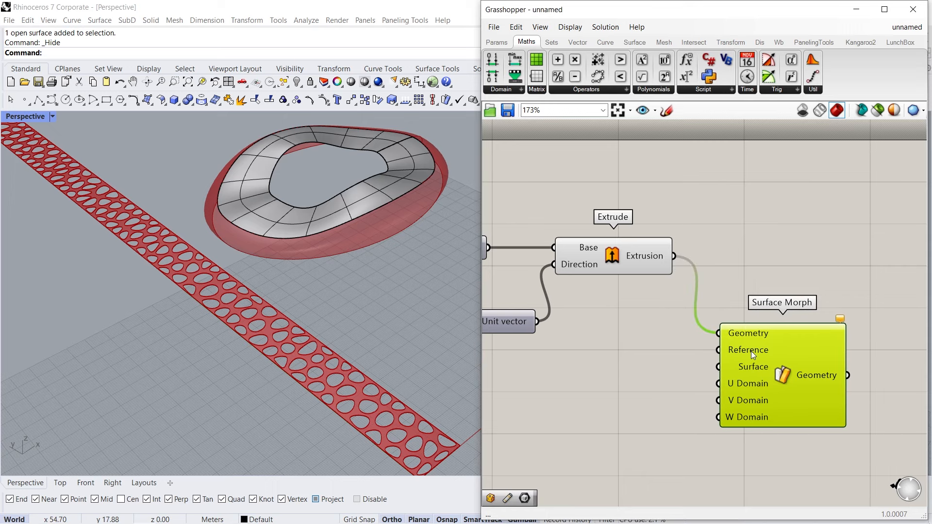
- Add a Bounding Box component, feed the Extrusion into its Content input, and connect its Box output to the Surface Morph Reference input
double_click(744, 255)
text(bound)
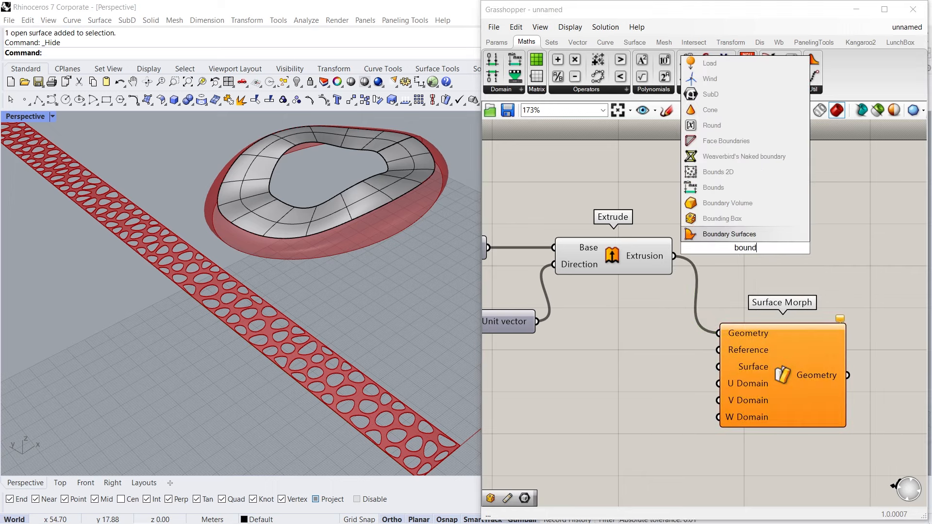
click(755, 219)
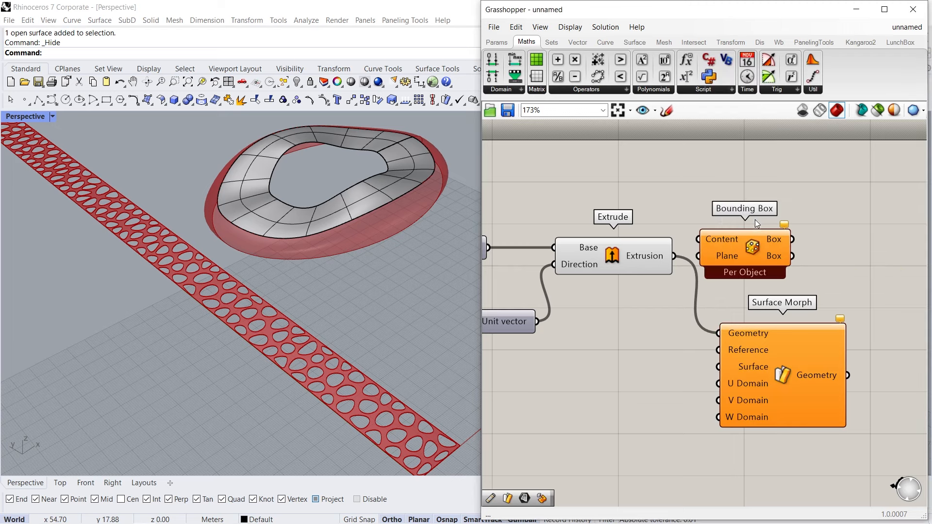
drag(738, 247, 747, 256)
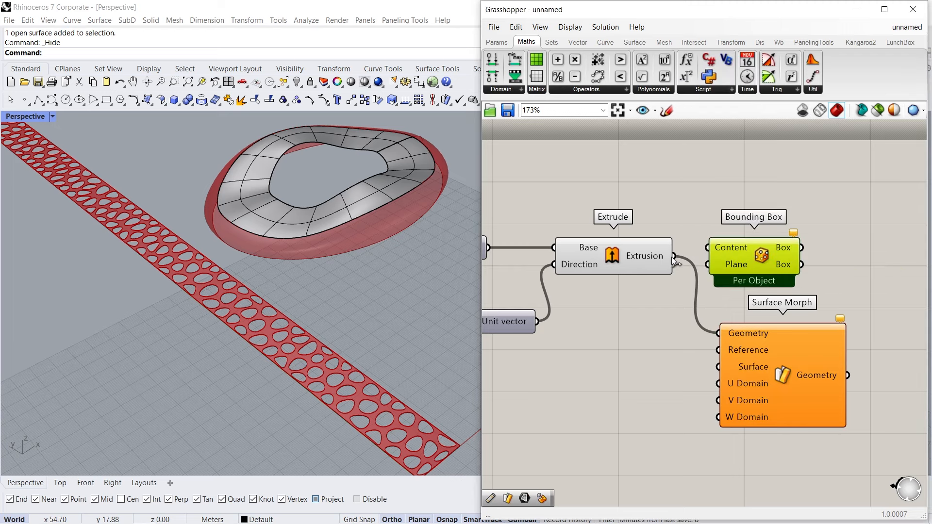
drag(684, 253, 708, 247)
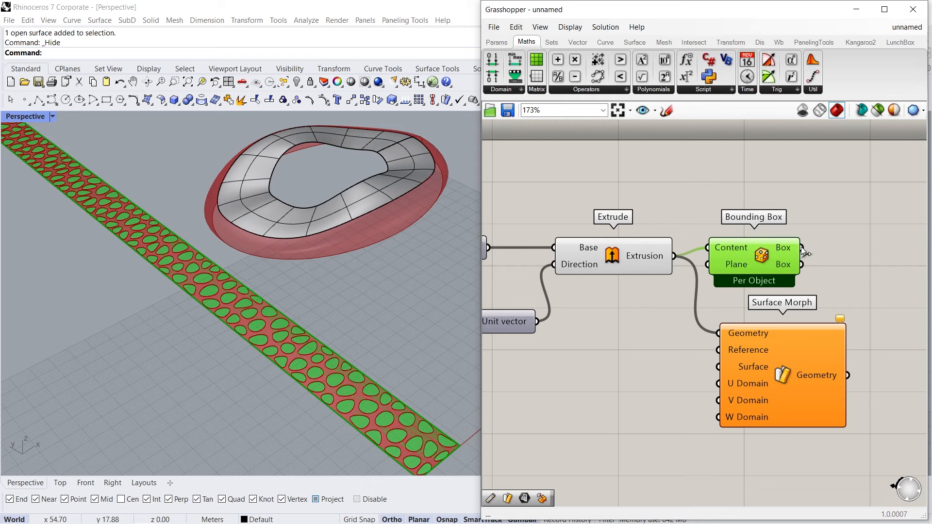
drag(800, 247, 718, 350)
- Space out the Extrude, Bounding Box and Surface Morph components, and turn off the Bounding Box preview
drag(769, 365, 834, 374)
drag(642, 259, 609, 266)
shift+drag(761, 258, 696, 263)
click(680, 324)
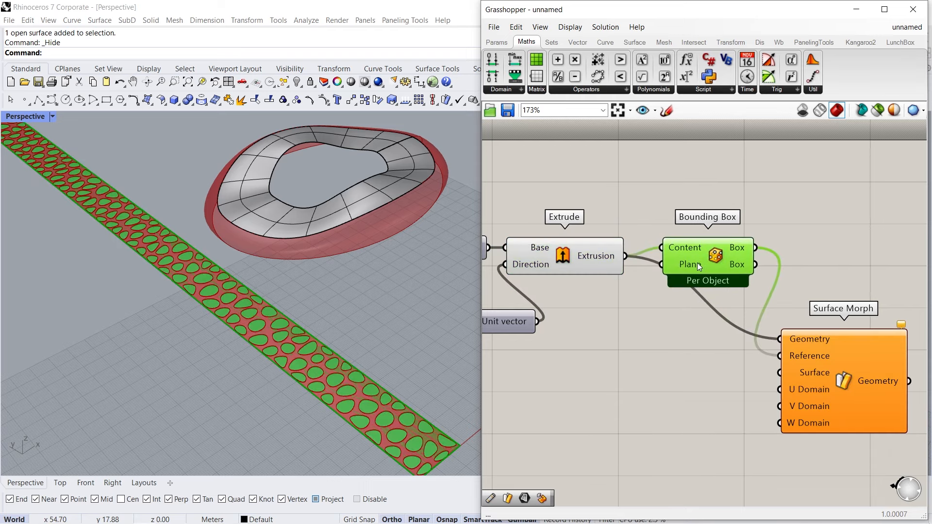
middle_click(710, 256)
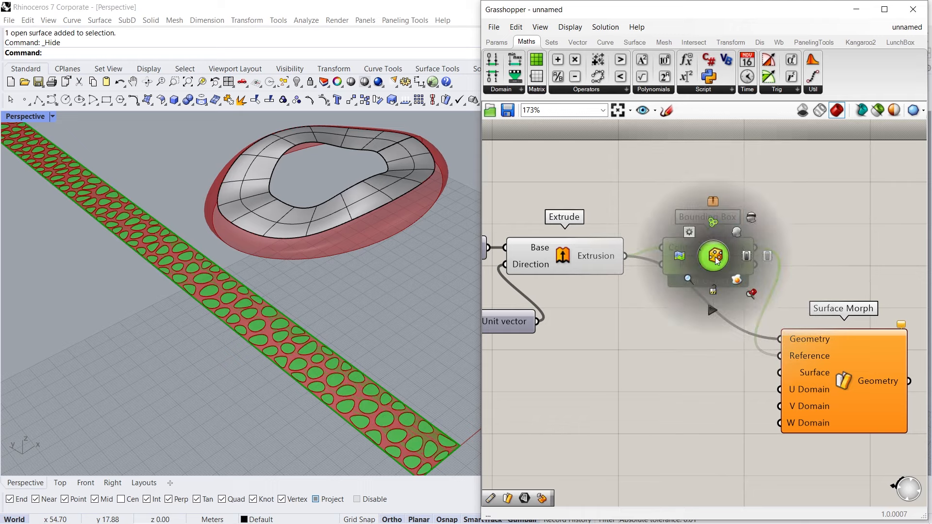
click(751, 218)
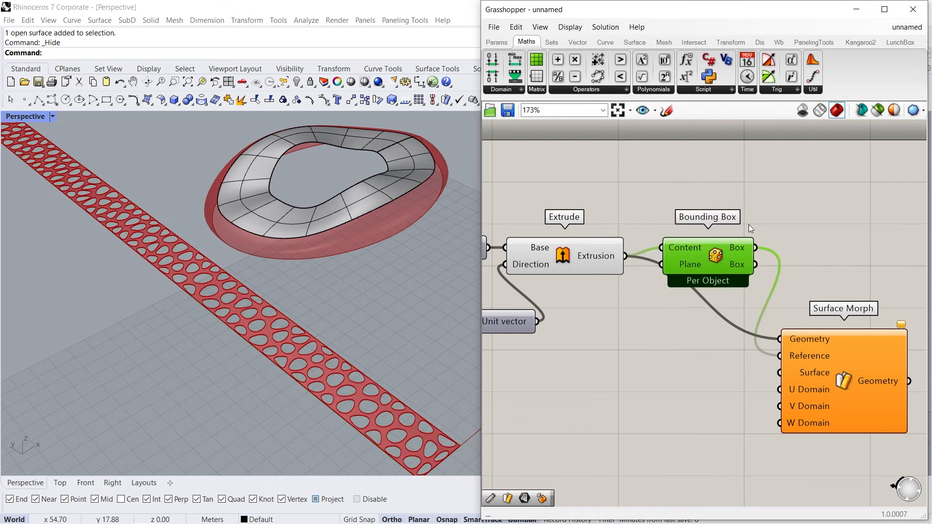
- Add a Relay below the Surface parameter at the start of the definition and connect the Surface output to it
scroll(700, 328, down, 5)
right_drag(556, 312, 778, 310)
right_drag(571, 301, 737, 308)
right_drag(541, 300, 581, 305)
scroll(565, 287, up, 7)
click(566, 291)
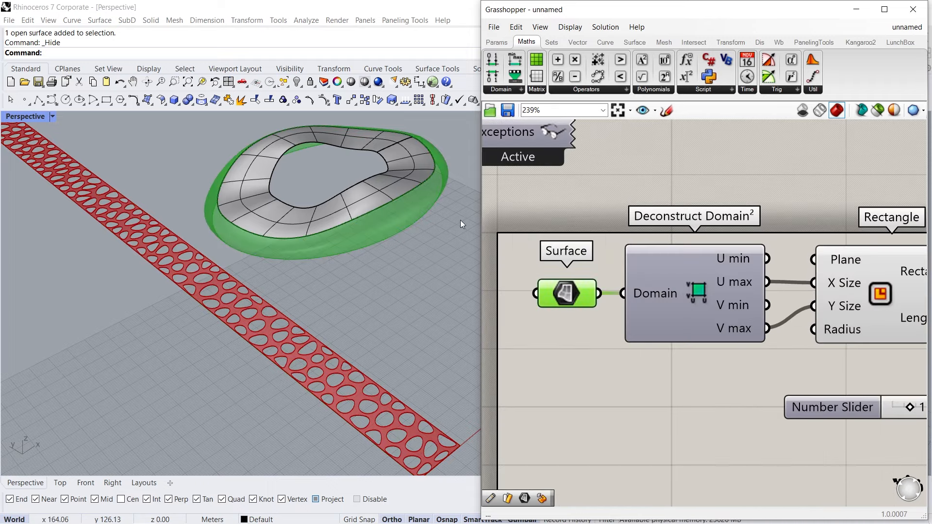
double_click(573, 372)
text(r)
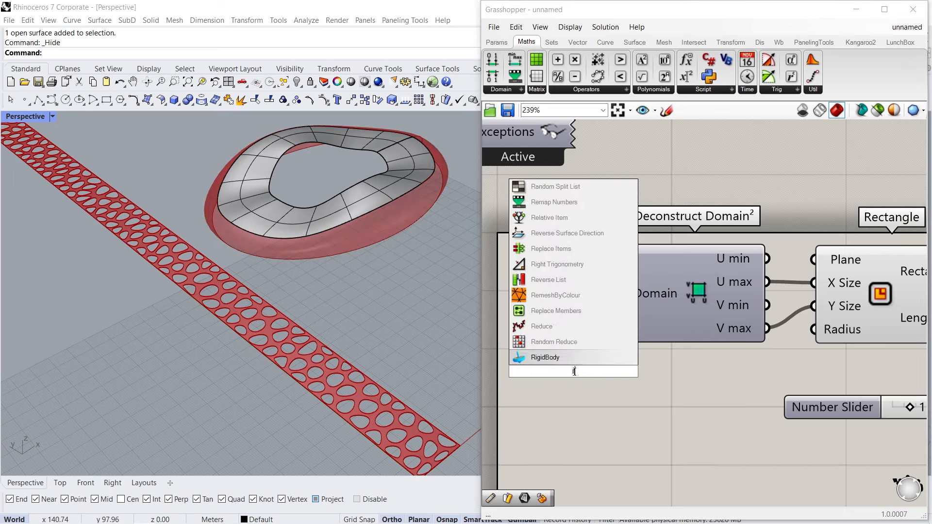
text(ela)
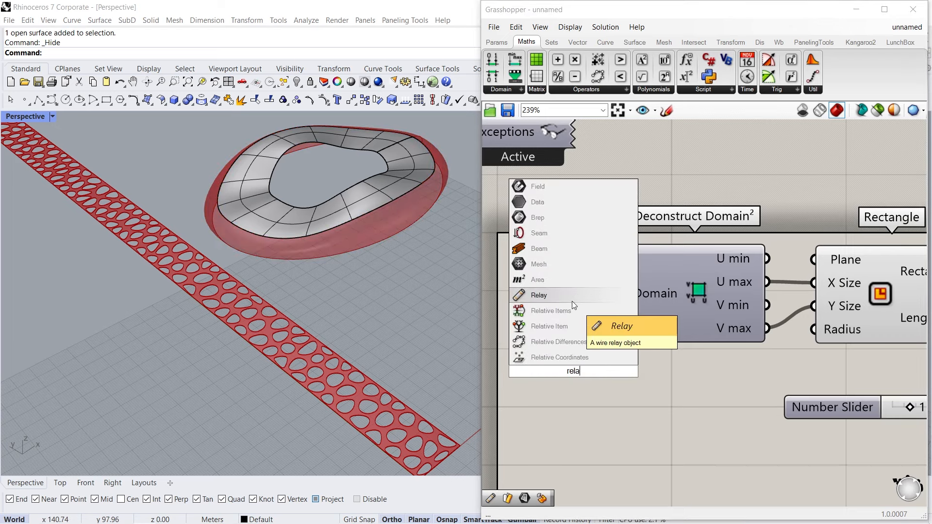
click(575, 299)
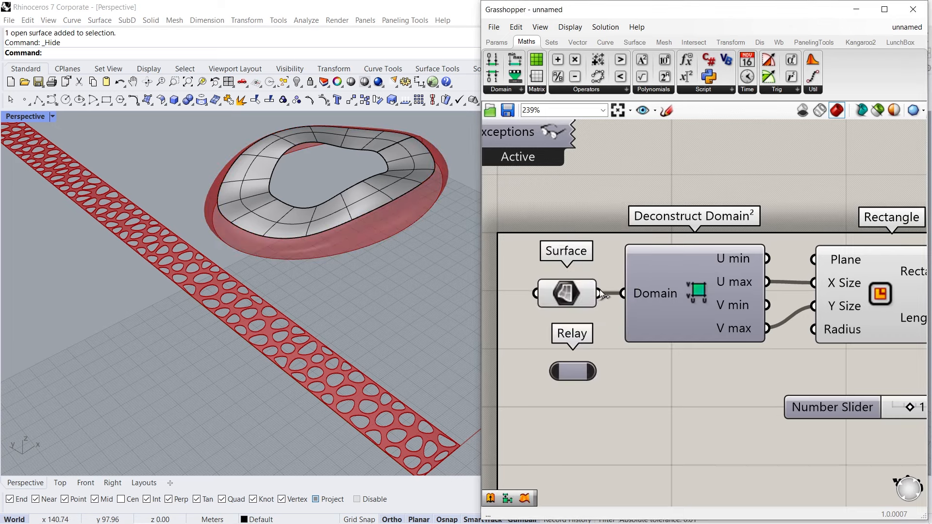
drag(598, 293, 551, 371)
scroll(541, 324, down, 5)
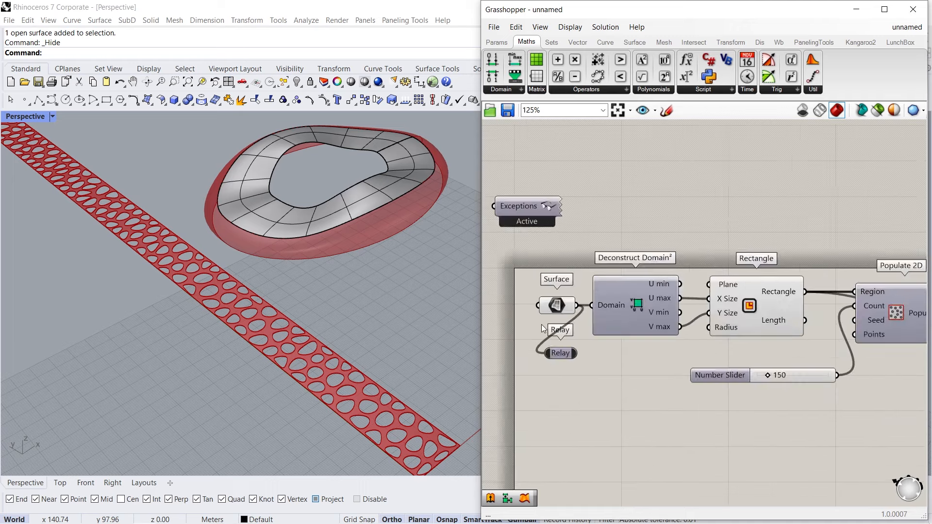
- Move the new Relay beside the Surface Morph component and connect its output to the Surface Morph Surface input
scroll(541, 324, down, 3)
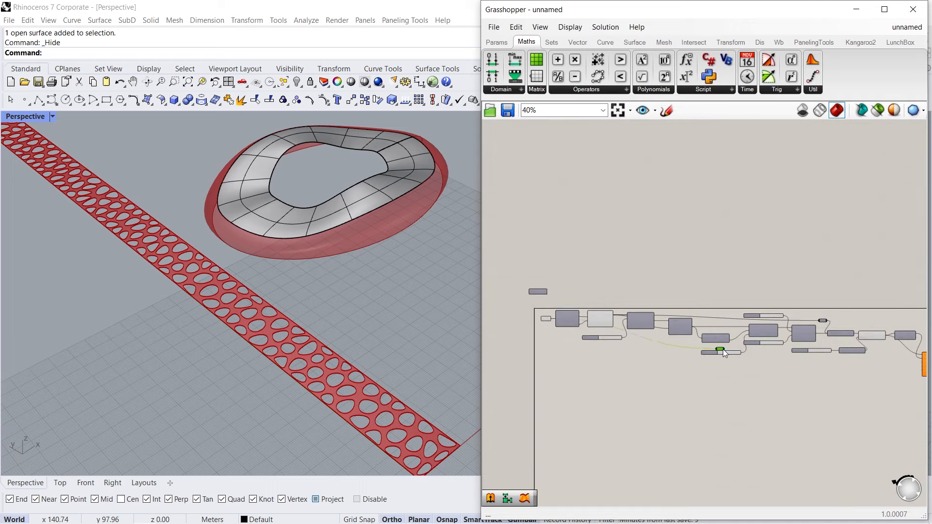
scroll(897, 359, up, 7)
right_drag(886, 374, 606, 324)
drag(613, 346, 726, 360)
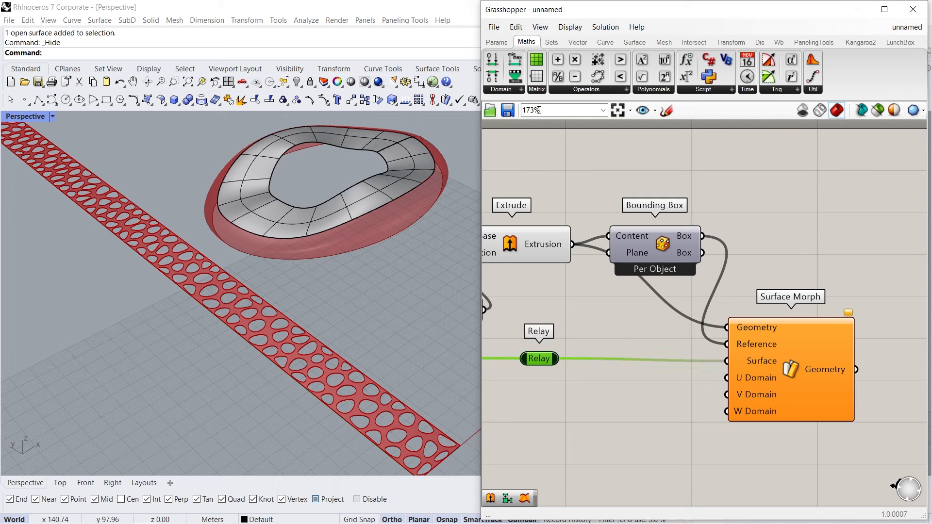
- Add a Deconstruct Domain² component fed by the Relay and connect its U and V components to the Surface Morph U and V Domain inputs
click(513, 90)
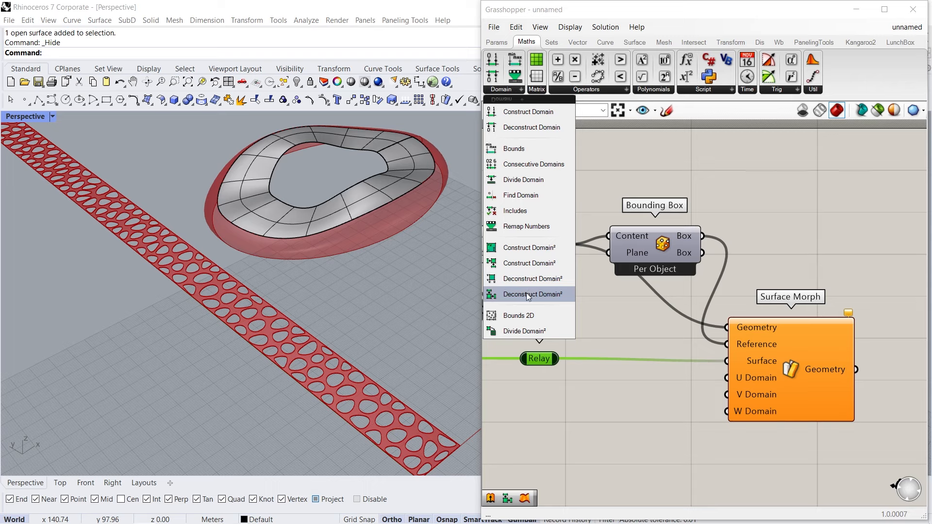
drag(526, 293, 607, 397)
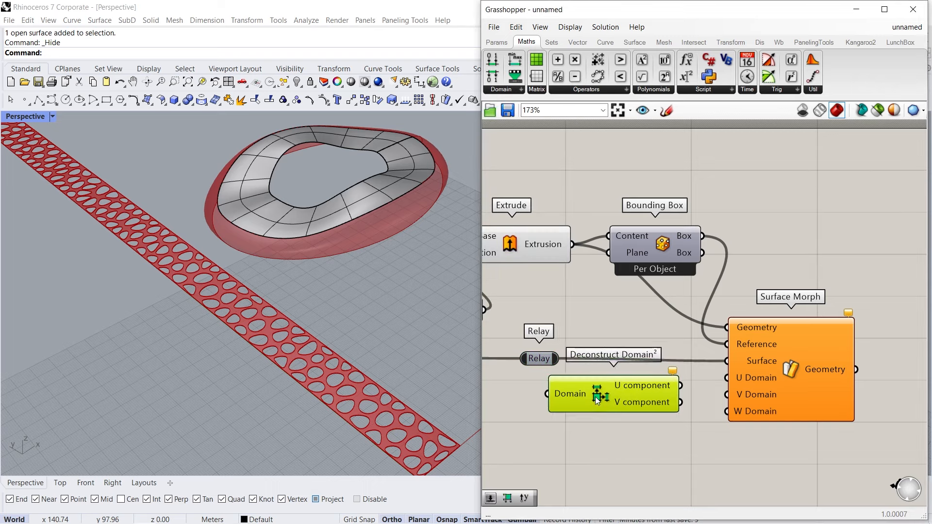
drag(549, 359, 523, 359)
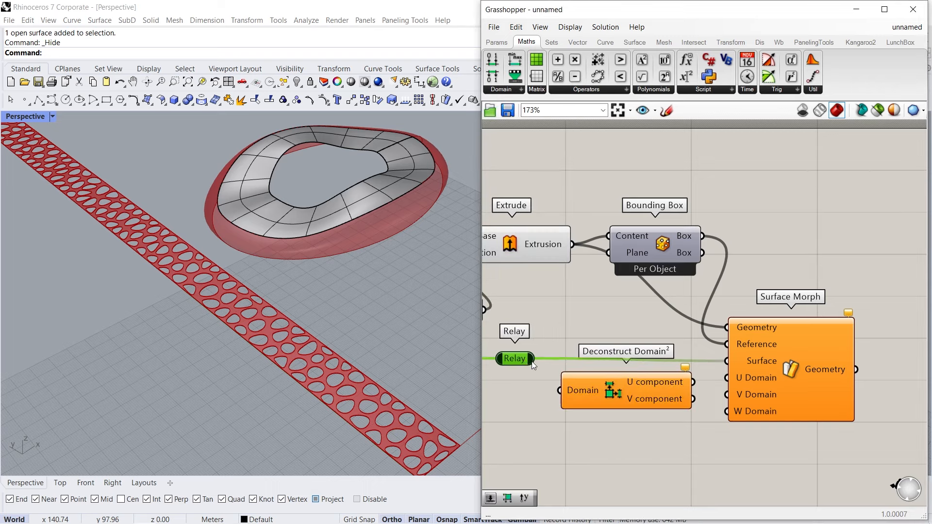
drag(550, 391, 559, 390)
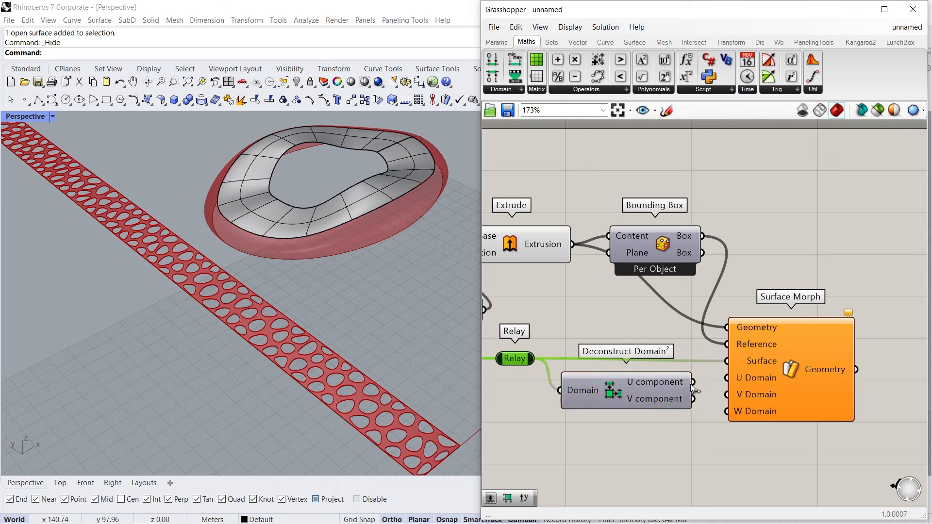
drag(693, 382, 721, 393)
- Connect the 0.4 Number Slider that drives Unit Z to the W Domain input of Surface Morph
right_drag(586, 399, 648, 335)
scroll(655, 335, down, 2)
right_drag(545, 297, 580, 293)
drag(556, 271, 844, 348)
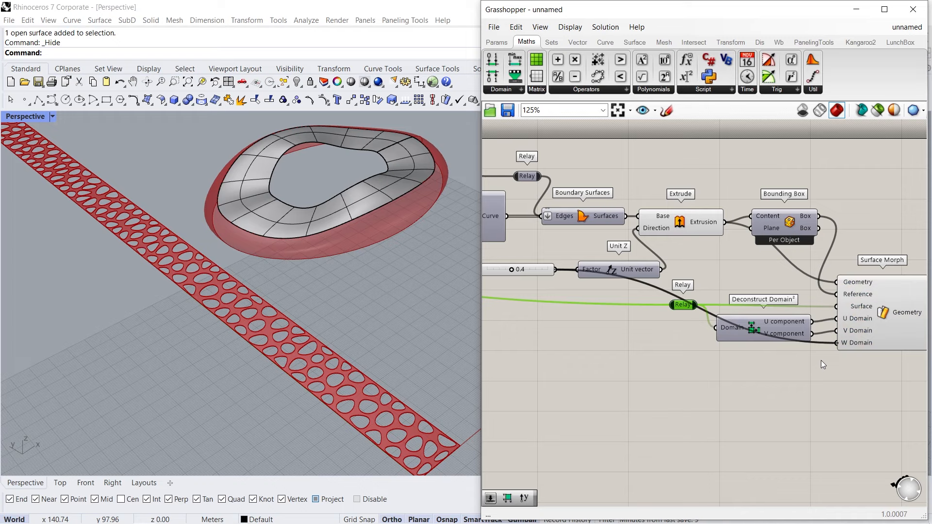
- Turn off the preview of all components in the lattice definition
scroll(732, 357, down, 4)
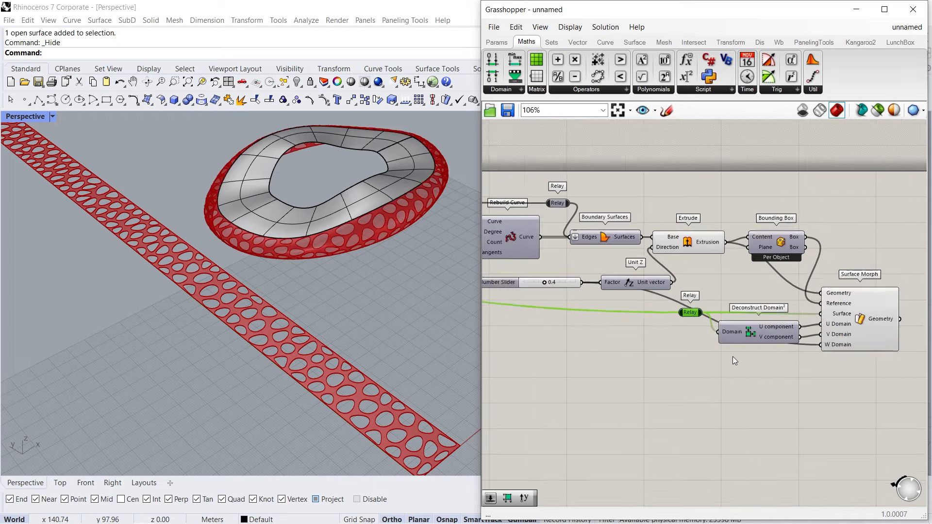
scroll(675, 355, down, 2)
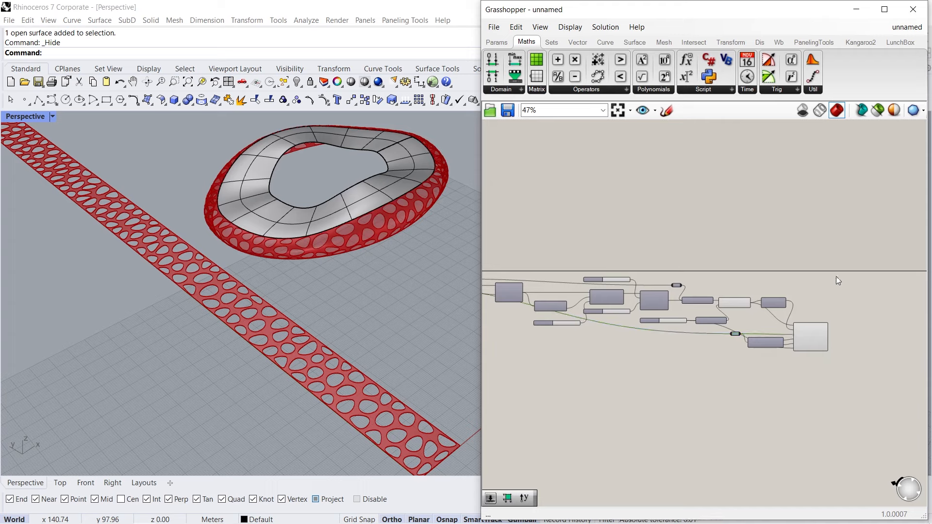
scroll(863, 233, down, 2)
drag(868, 197, 493, 348)
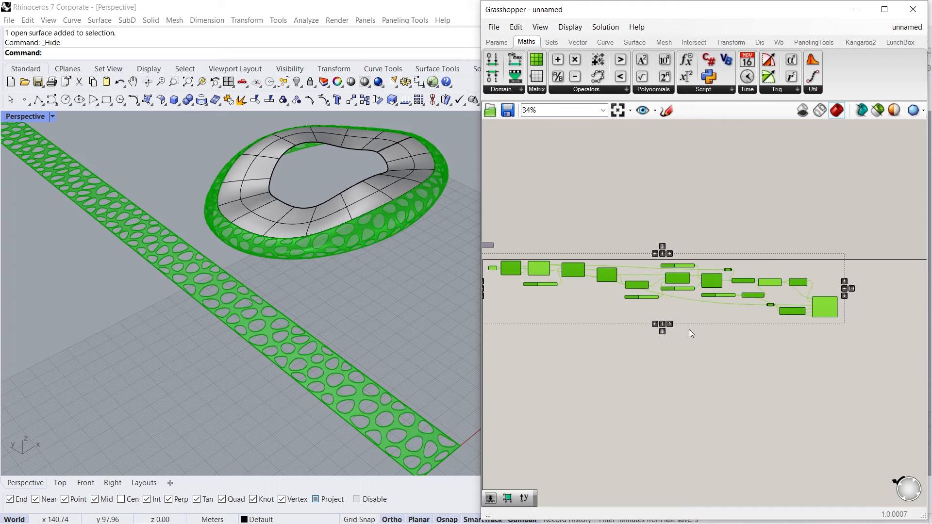
middle_click(707, 315)
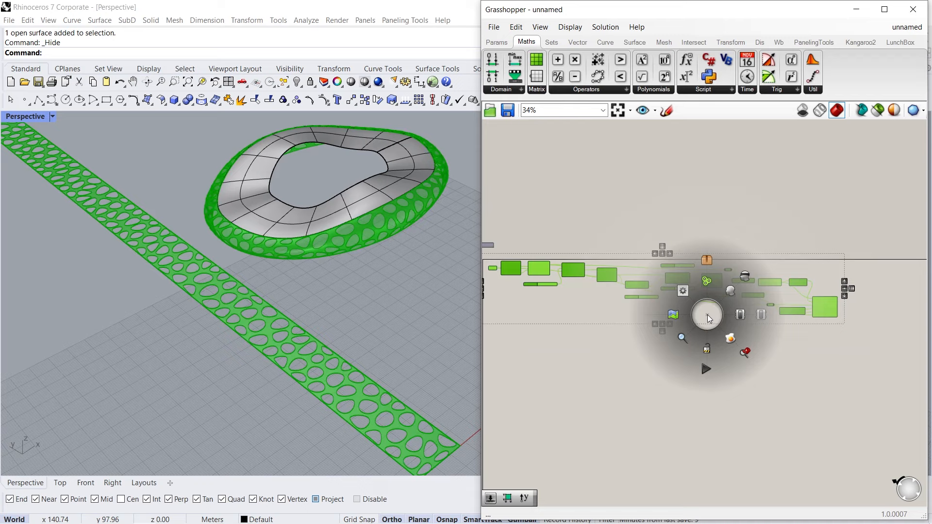
click(746, 277)
- Bake the Surface Morph Geometry output into Rhino with the default attributes
scroll(840, 315, up, 8)
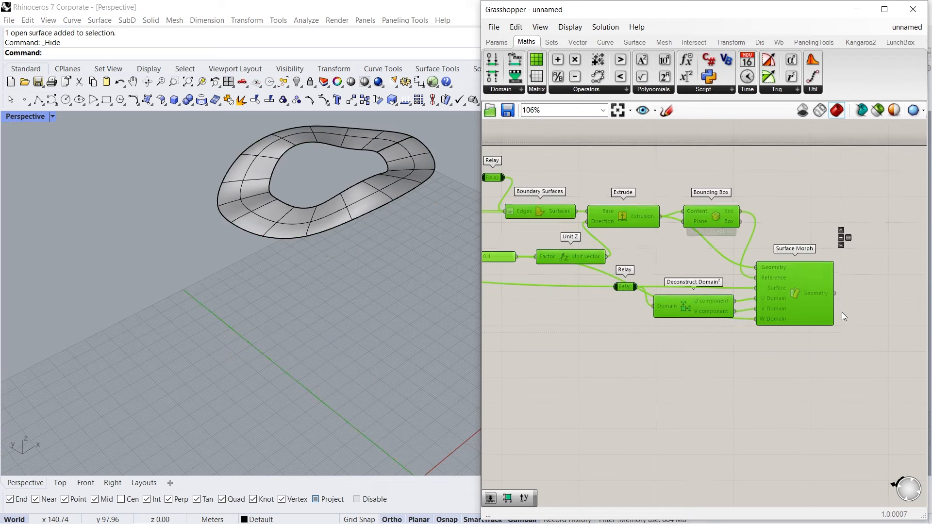
right_click(793, 275)
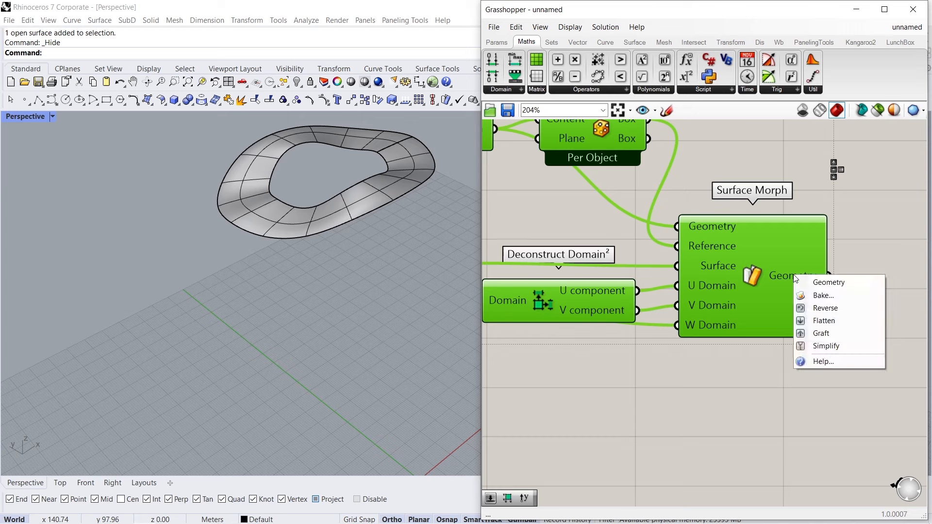
click(838, 299)
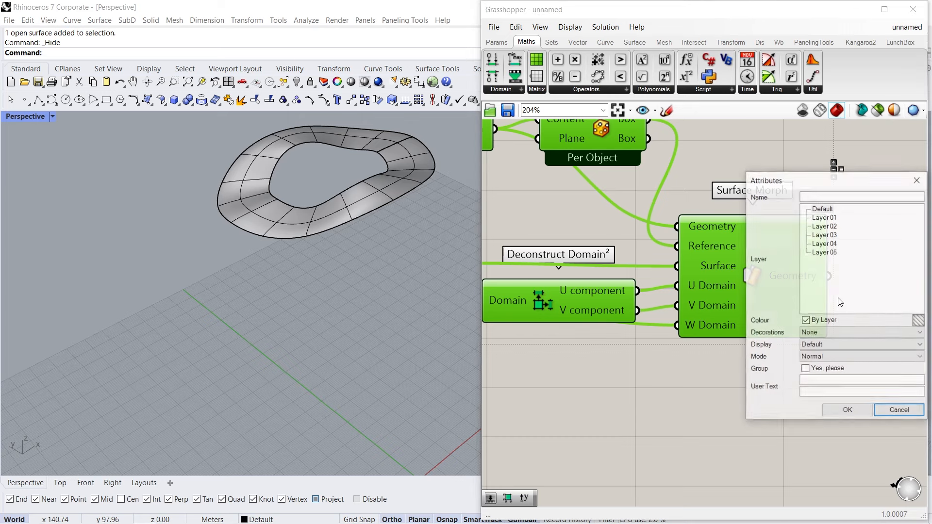
click(848, 410)
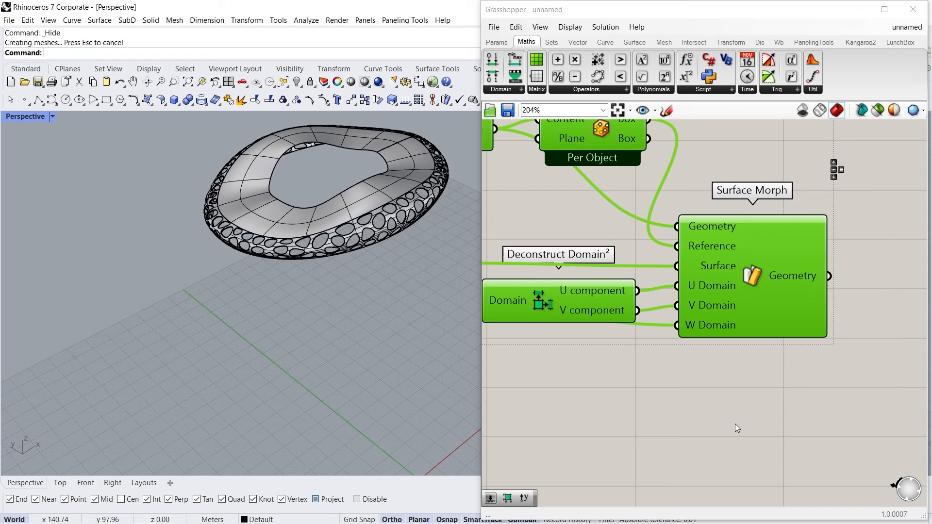
click(716, 406)
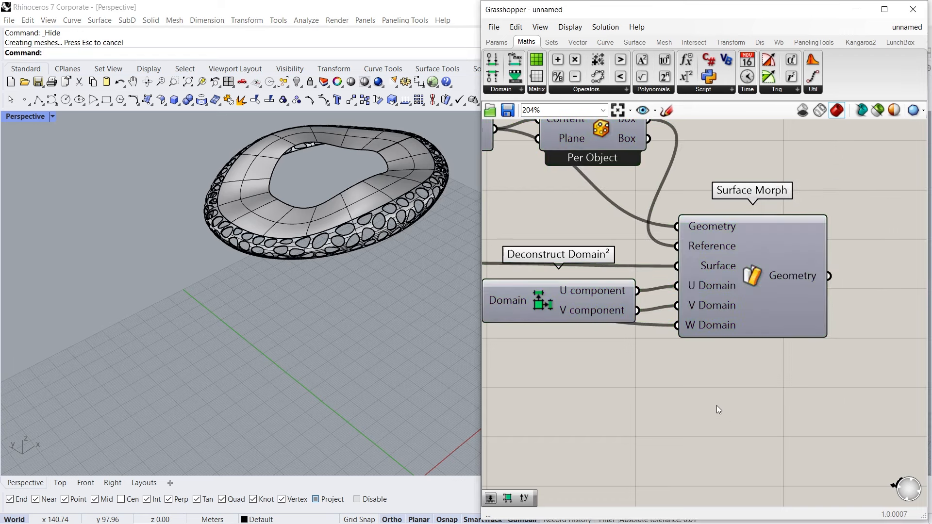
- Minimize Grasshopper to return to Rhino and set the Perspective viewport to Rendered display mode
click(856, 10)
shift+right_drag(372, 199, 395, 266)
scroll(345, 271, up, 4)
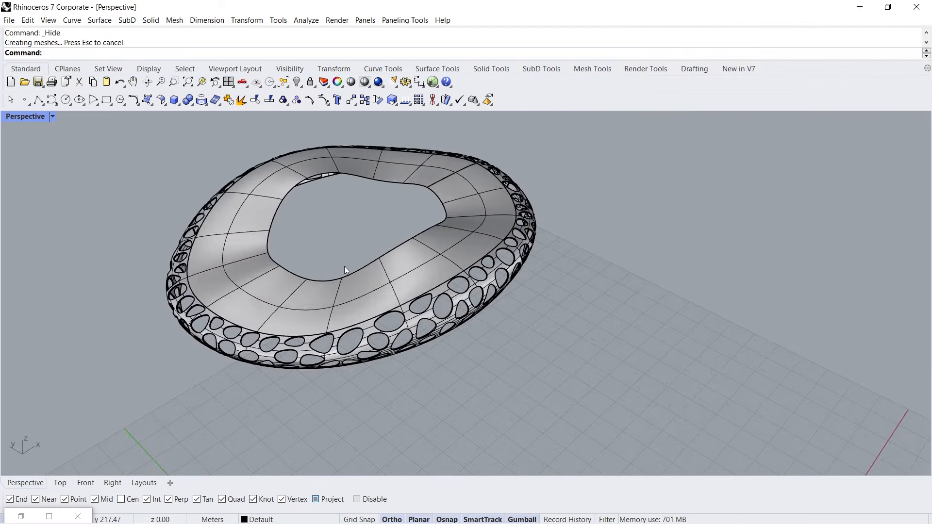
click(54, 117)
click(61, 179)
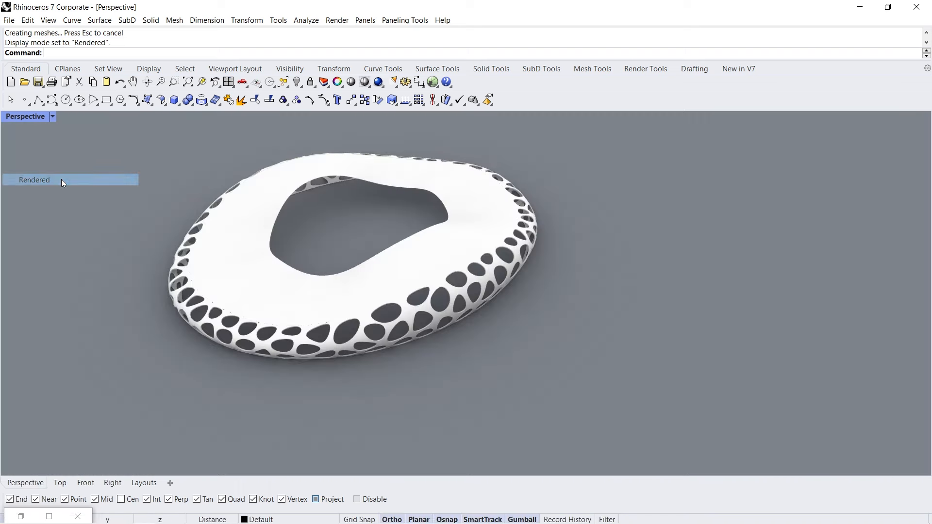
right_drag(297, 345, 385, 332)
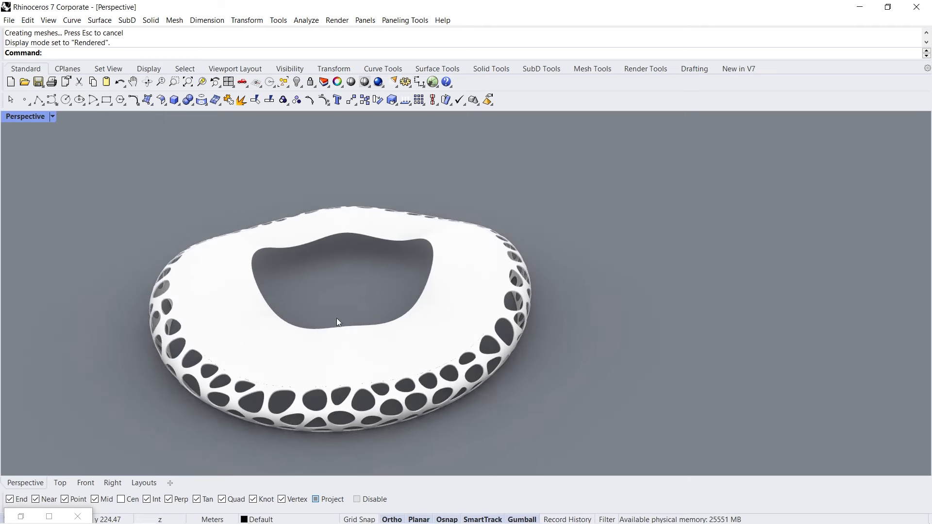
- Offset the undulating roof surface downward by 0.4 as a solid with OffsetSrf
scroll(252, 281, up, 3)
click(229, 301)
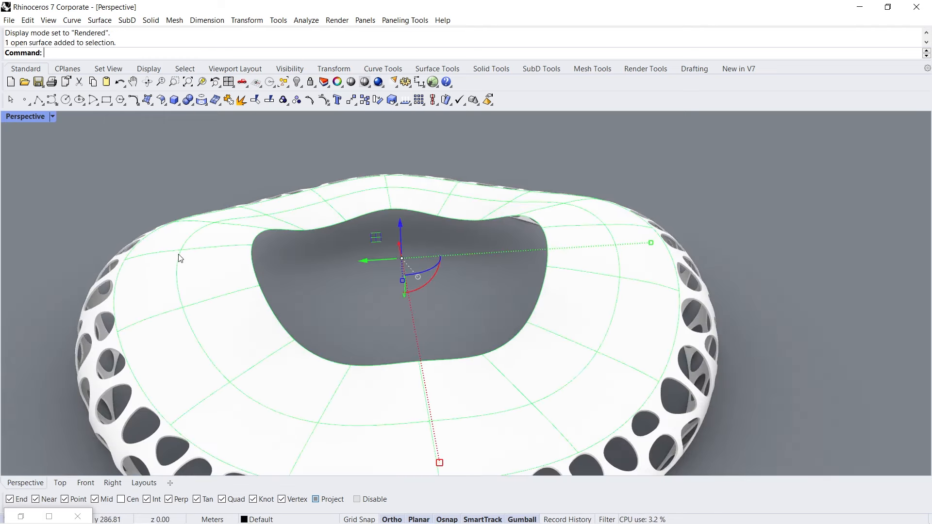
click(161, 100)
click(256, 118)
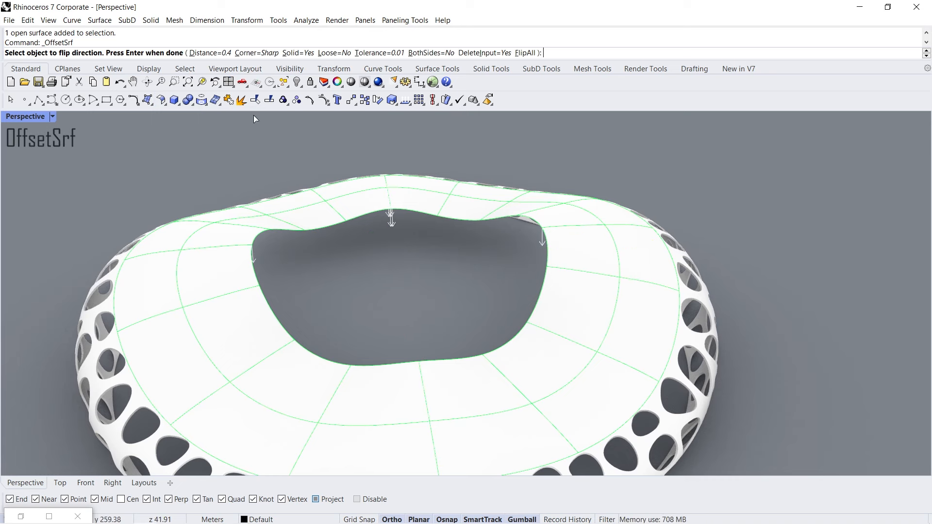
right_drag(351, 247, 372, 244)
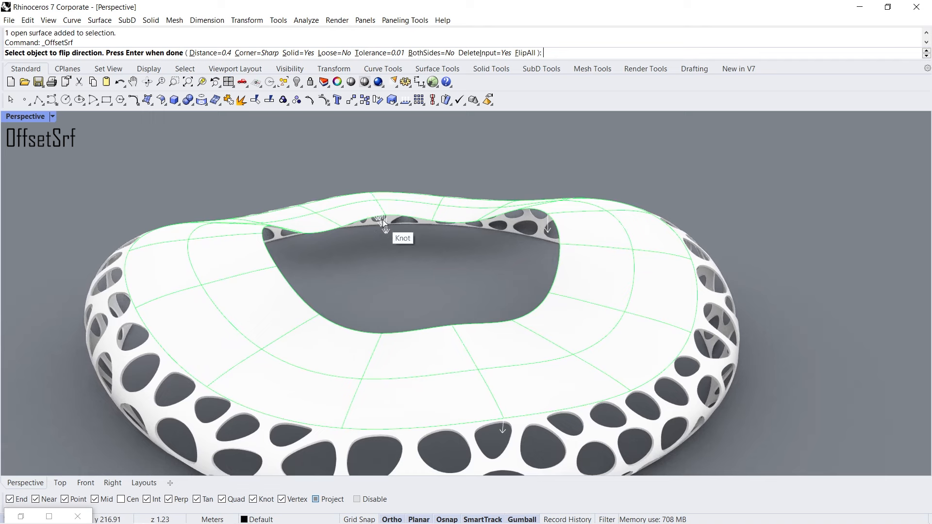
text(.4)
key(Return)
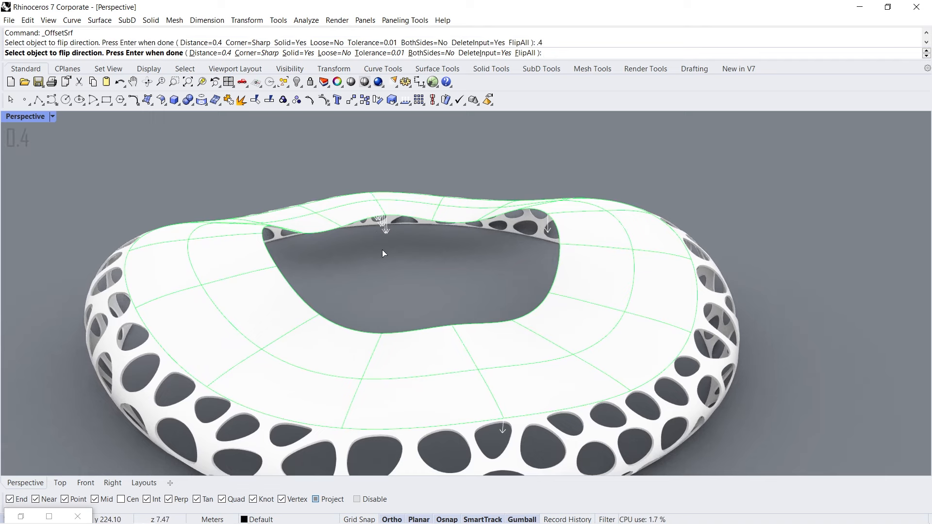
key(Return)
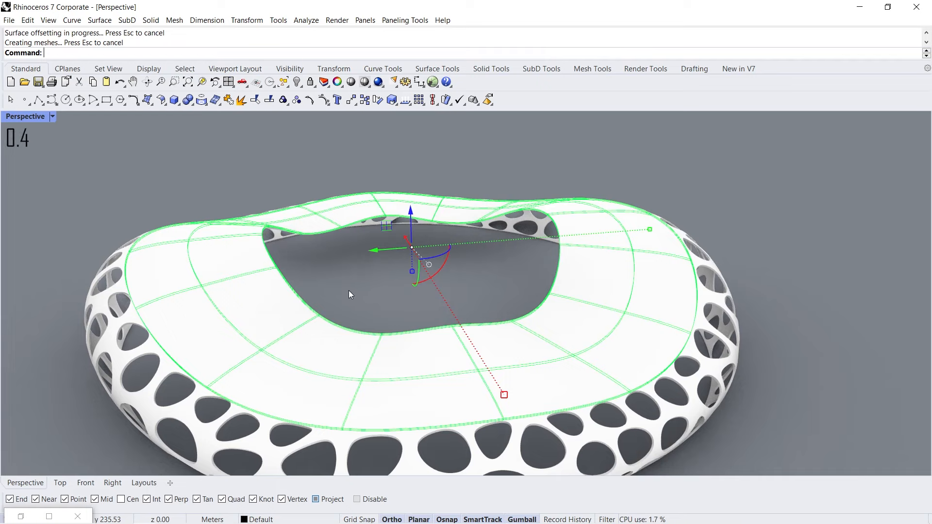
click(348, 290)
- Zoom the Perspective view to the thickened roof and the baked Voronoi lattice wall
right_drag(356, 294, 299, 300)
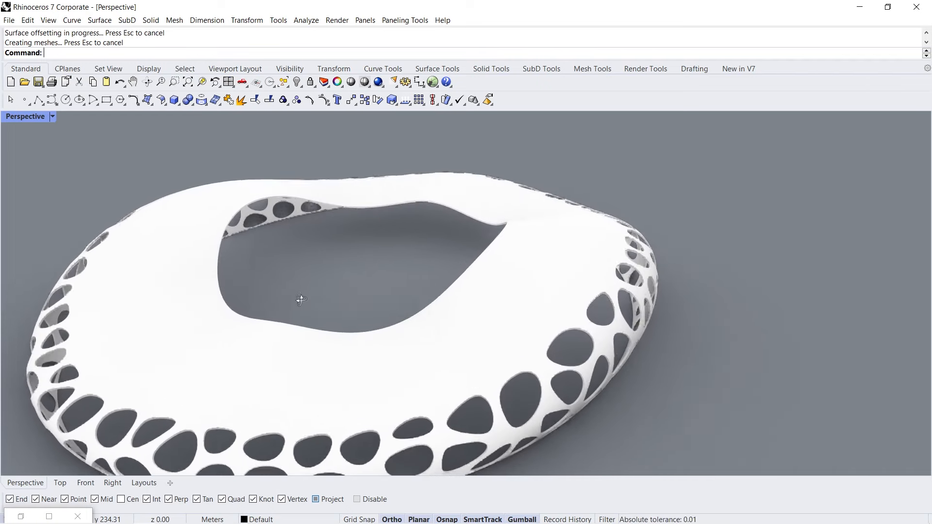
scroll(357, 291, down, 2)
drag(509, 390, 420, 304)
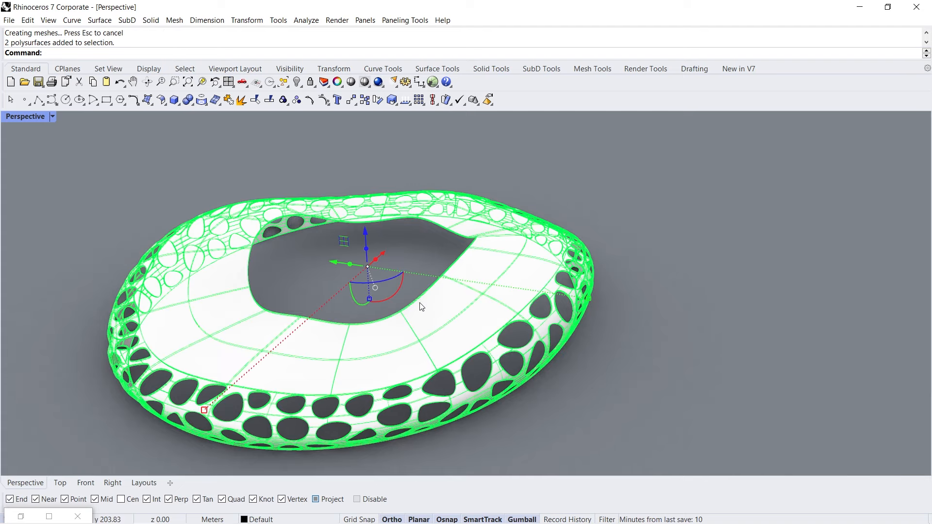
click(202, 82)
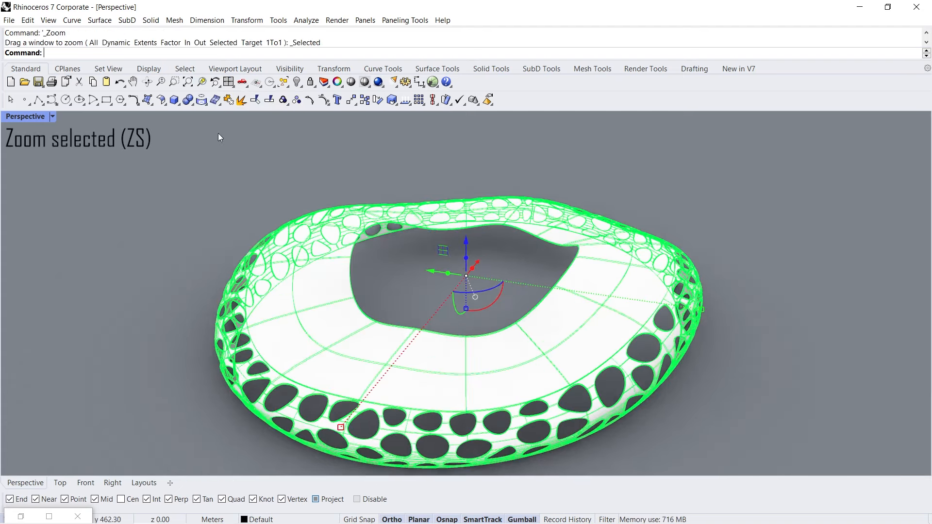
click(233, 214)
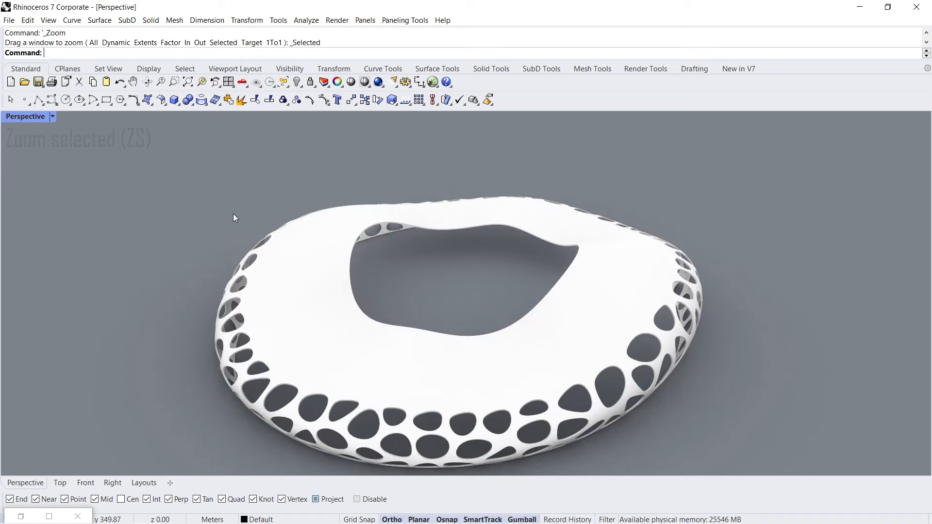
- Float the Perspective viewport at full screen and examine the finished stadium shell from a low angle
ctrl+drag(38, 145, 39, 149)
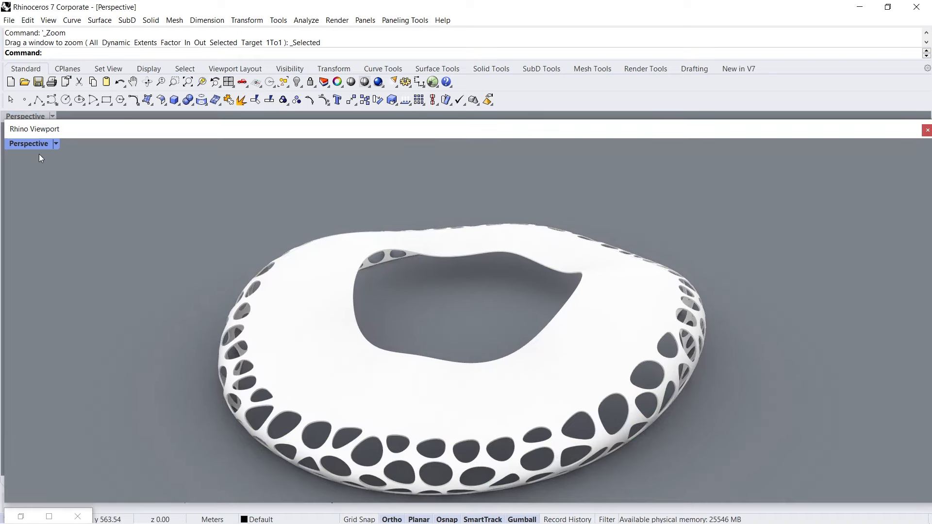
double_click(36, 144)
right_drag(485, 295, 478, 283)
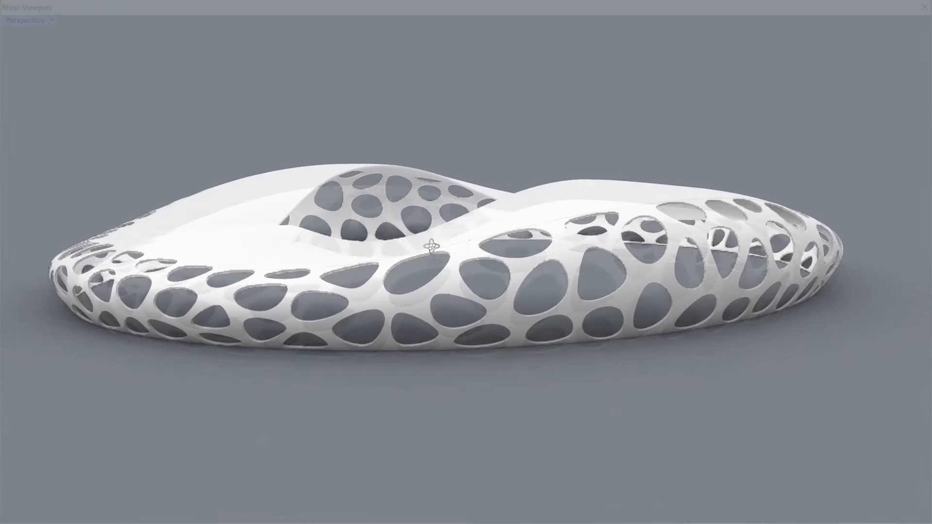
mouse_move(429, 252)
right_down()
mouse_move(304, 270)
mouse_move(290, 224)
mouse_move(287, 254)
mouse_move(328, 264)
mouse_move(414, 250)
right_up()
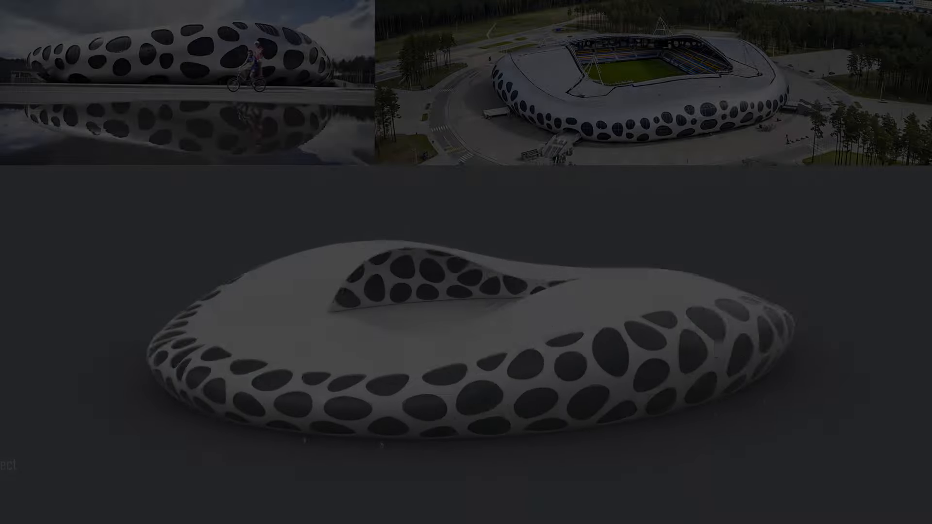